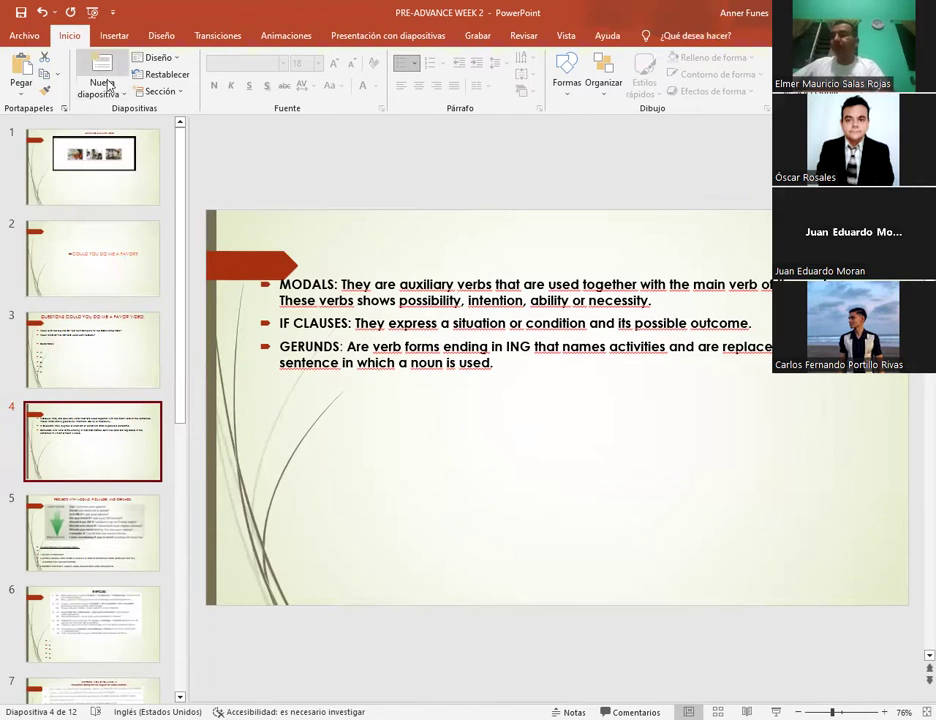
Step: Open slide 1, LISTENING SUMMER JOBS, in the editing pane
click(98, 163)
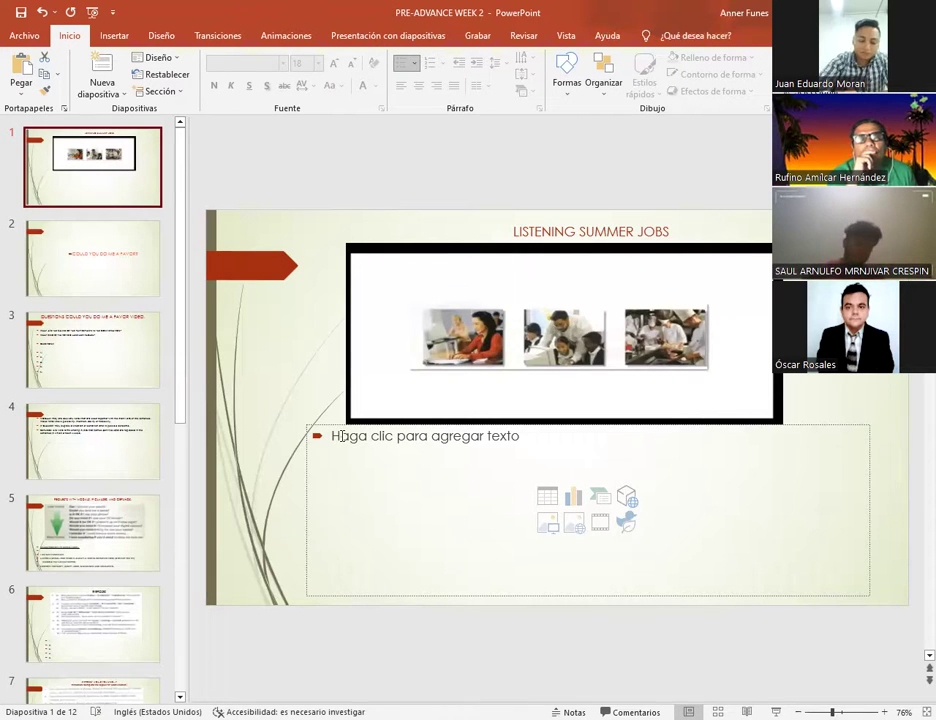
Step: Write the first bullet 'He´s working as a tutor in a learning center for kids.' and start a new bullet
click(341, 436)
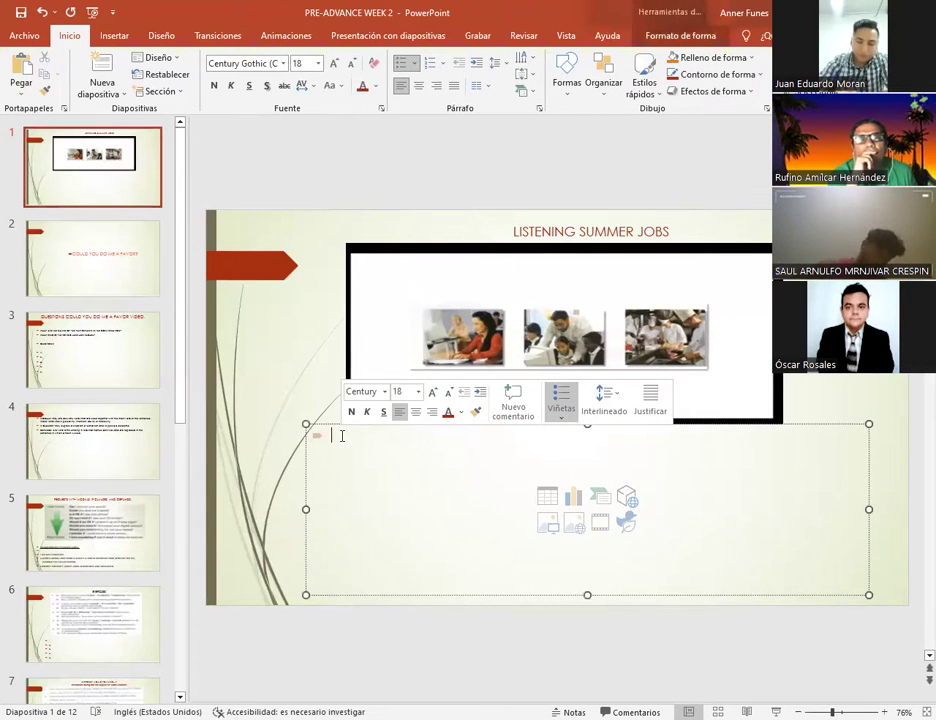
text(hi´s)
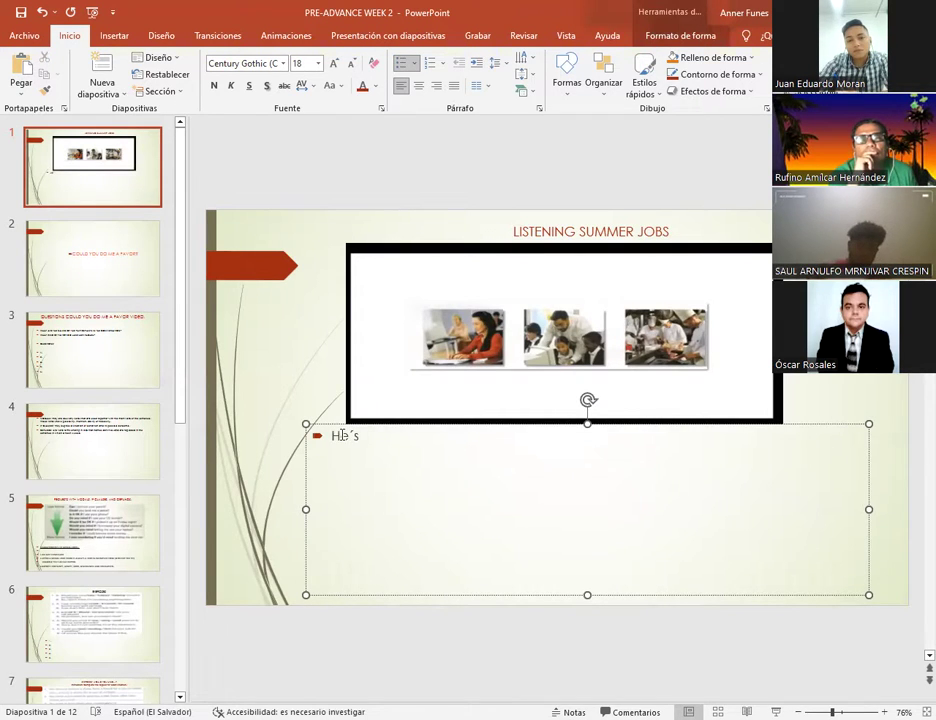
text( wornin)
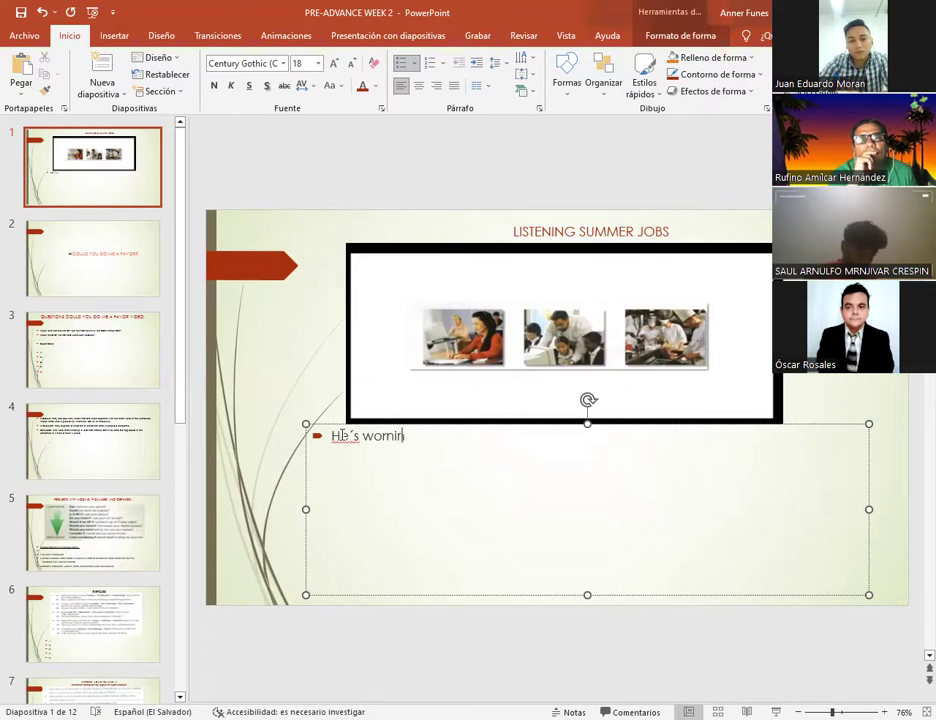
key(BackSpace)
key(BackSpace)
key(BackSpace)
text(kin)
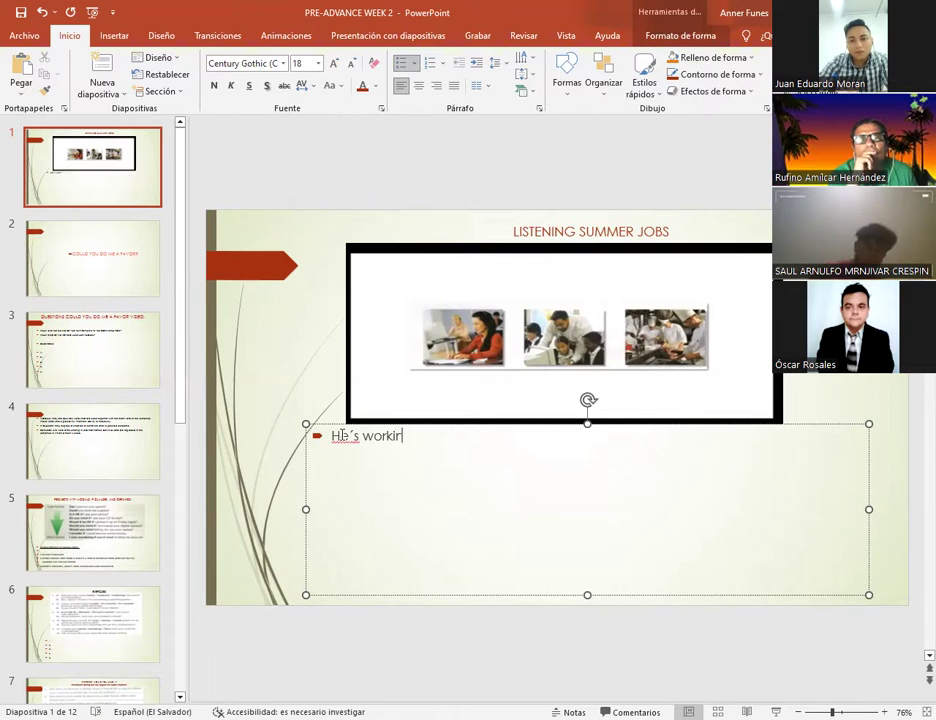
text(g a)
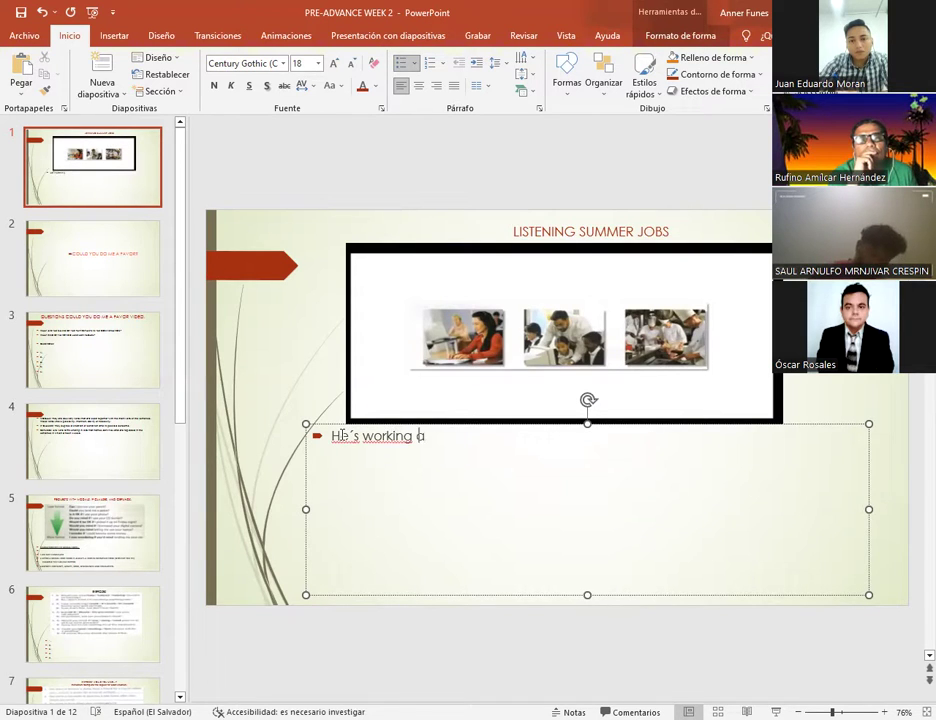
text(s a tuto)
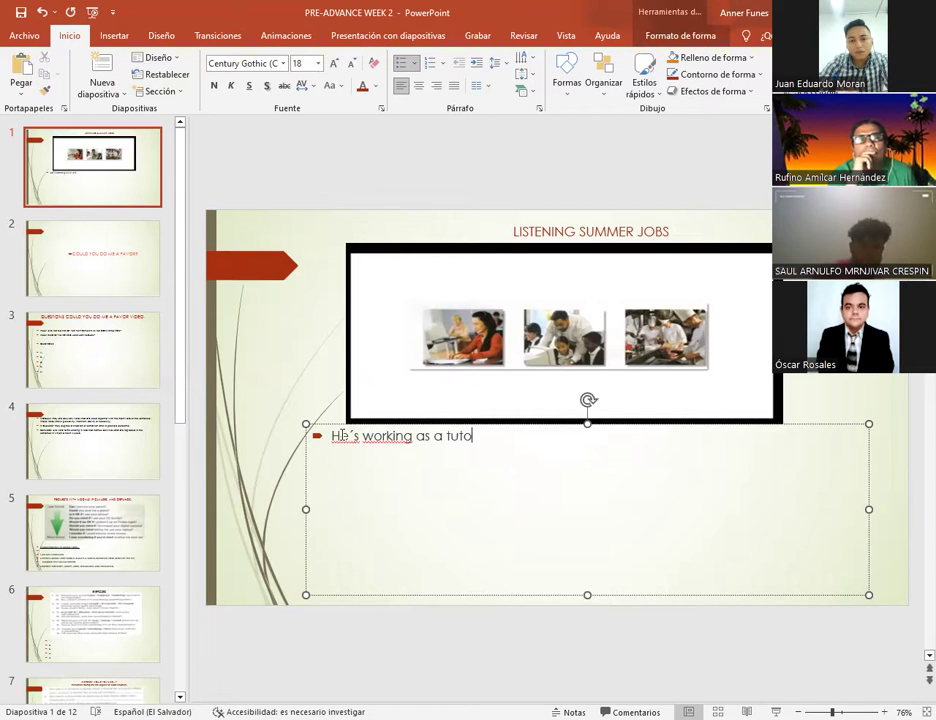
text(r in a le)
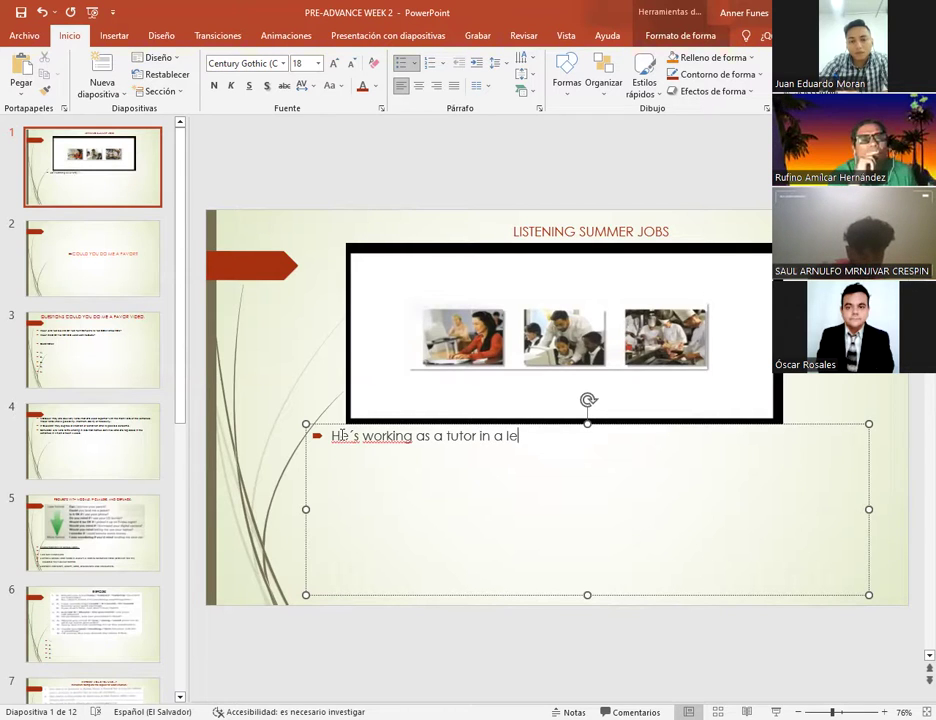
text(arning cente)
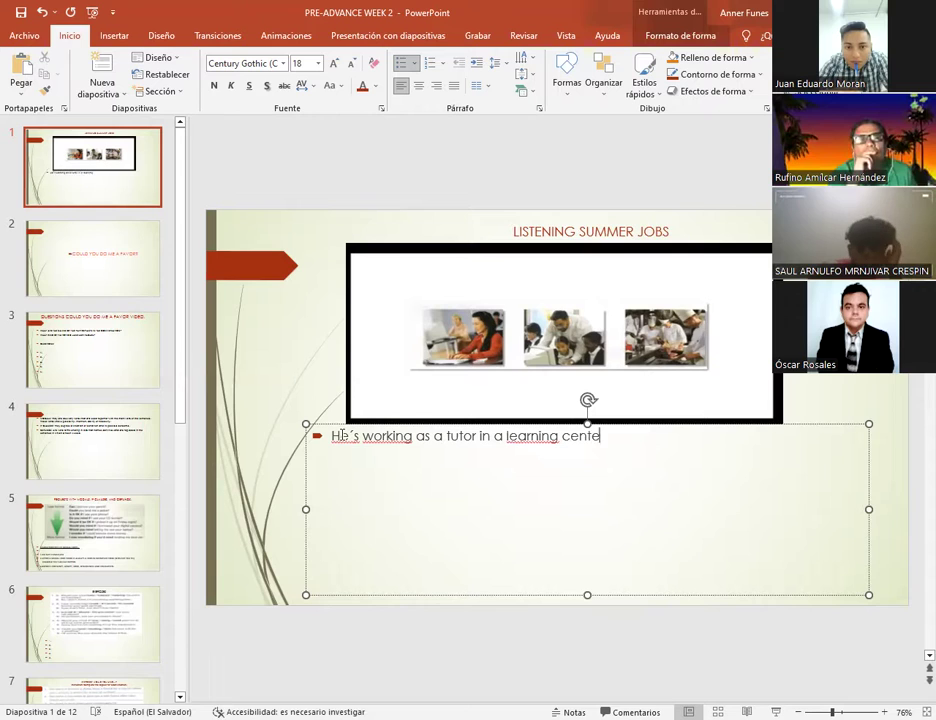
text(r for kids.)
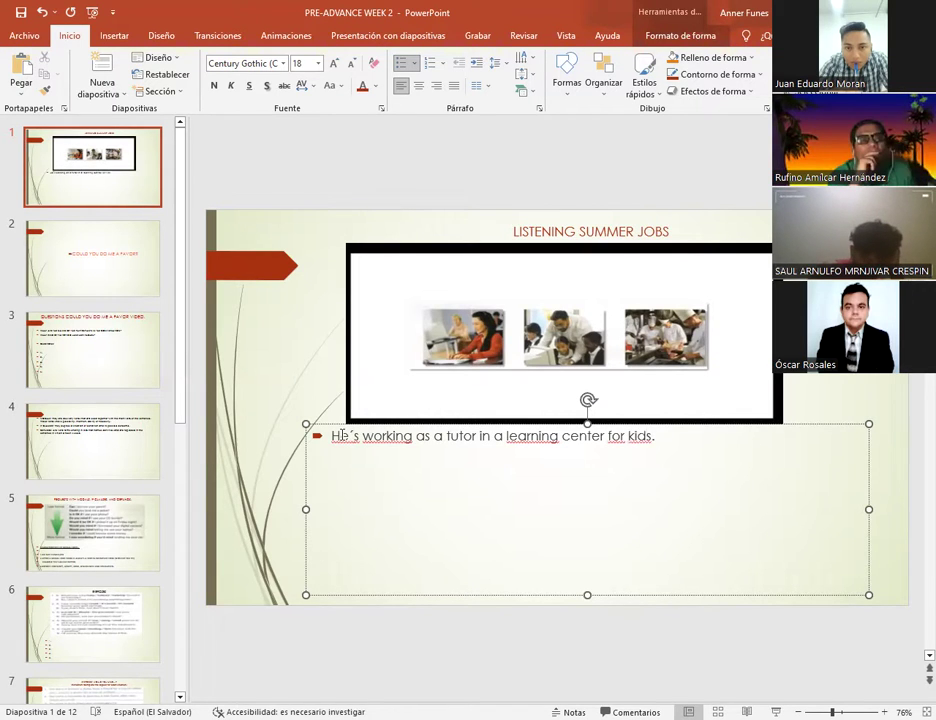
key(Return)
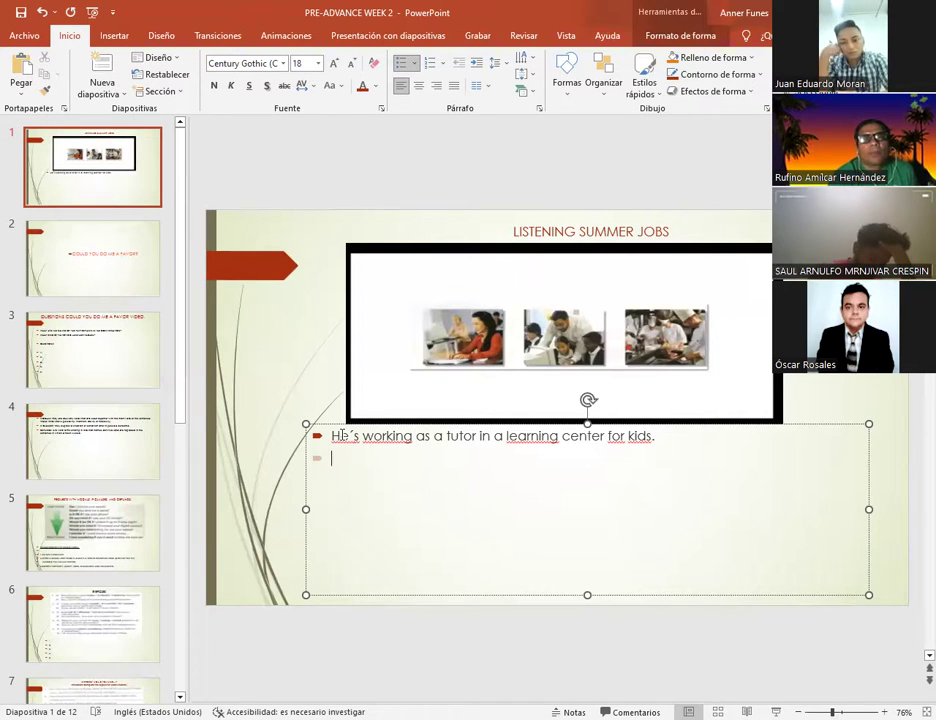
Step: Type the second bullet 'He teach math and english.', fixing 'in' to 'and'
text(H)
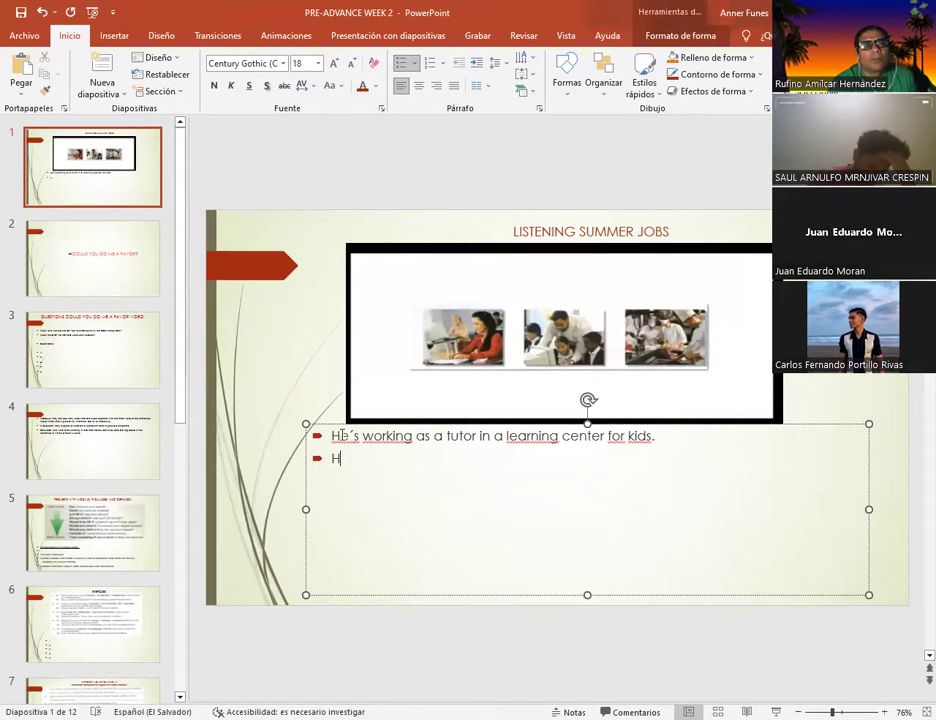
text(e teac)
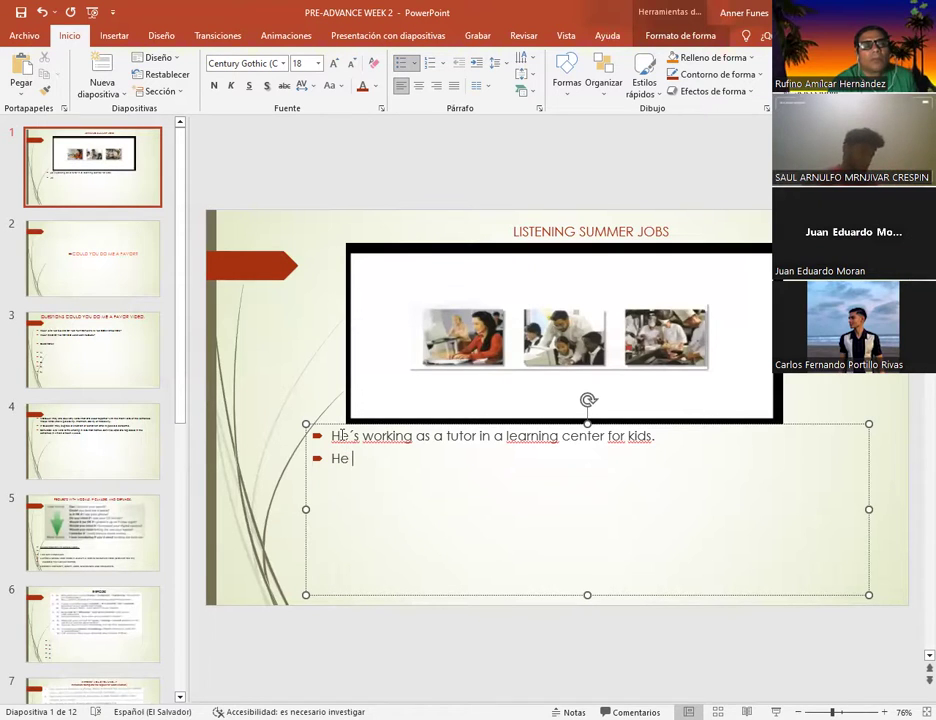
text(h)
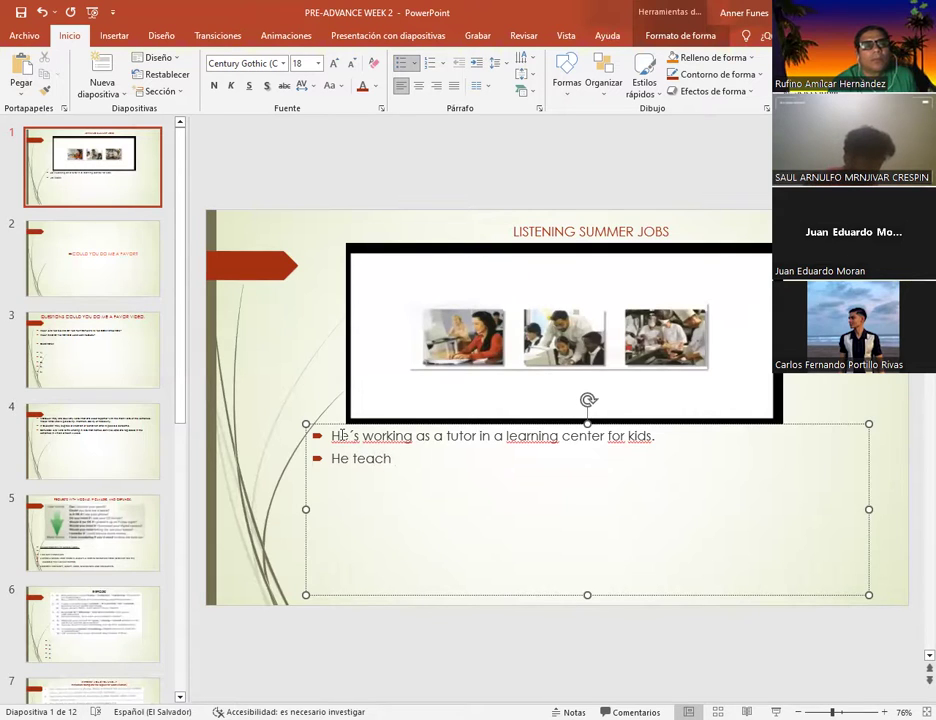
text( math )
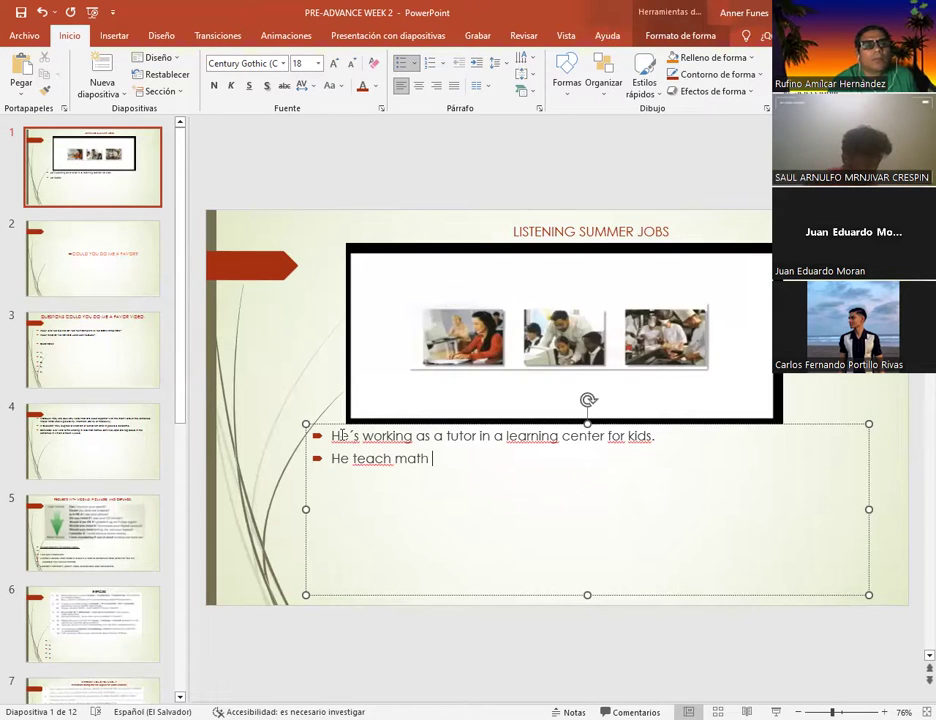
text(in english)
text(.)
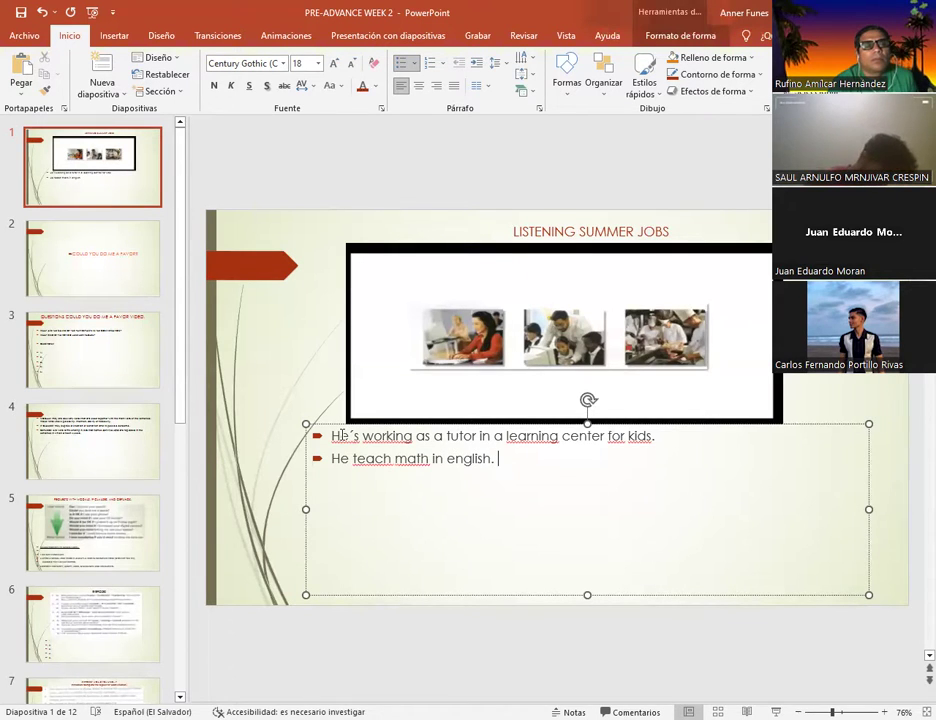
key(BackSpace)
key(BackSpace)
key(BackSpace)
key(BackSpace)
key(BackSpace)
key(BackSpace)
key(BackSpace)
key(BackSpace)
key(BackSpace)
text(english)
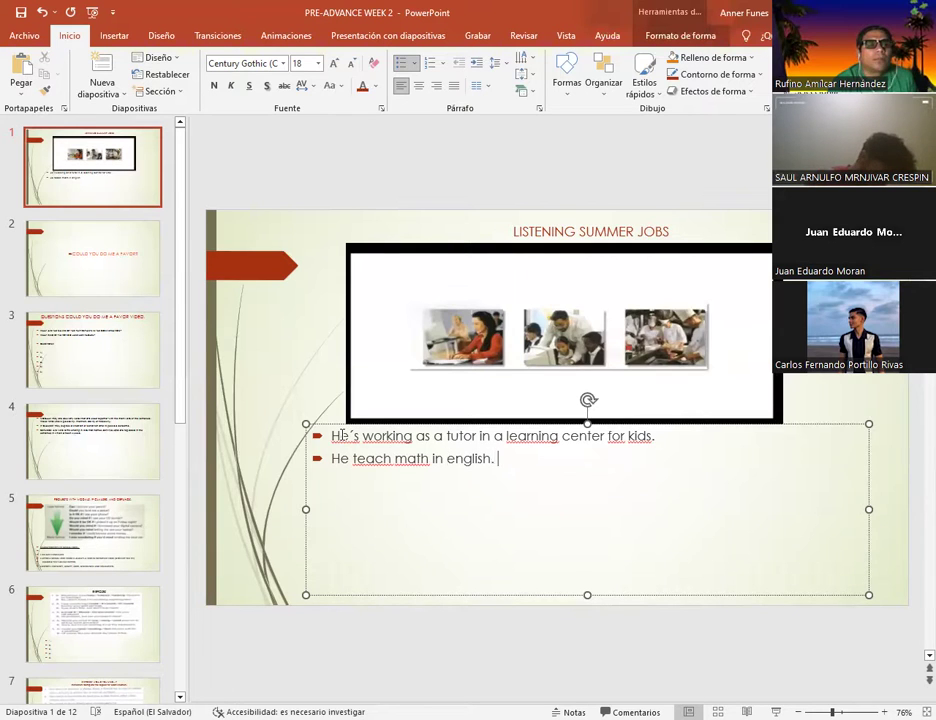
text( and)
key(Delete)
key(Delete)
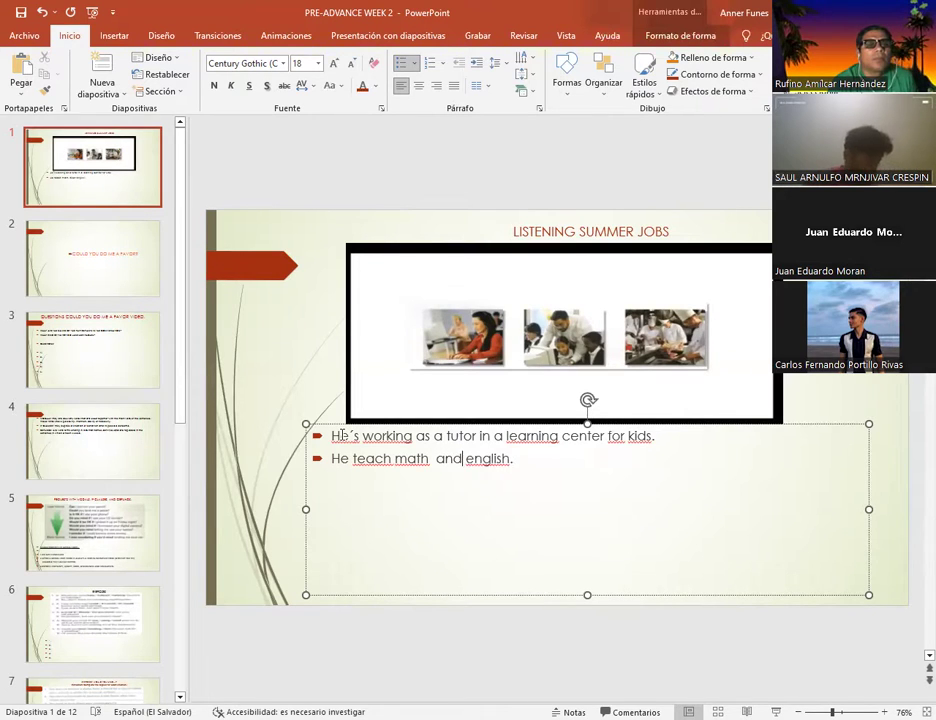
click(528, 452)
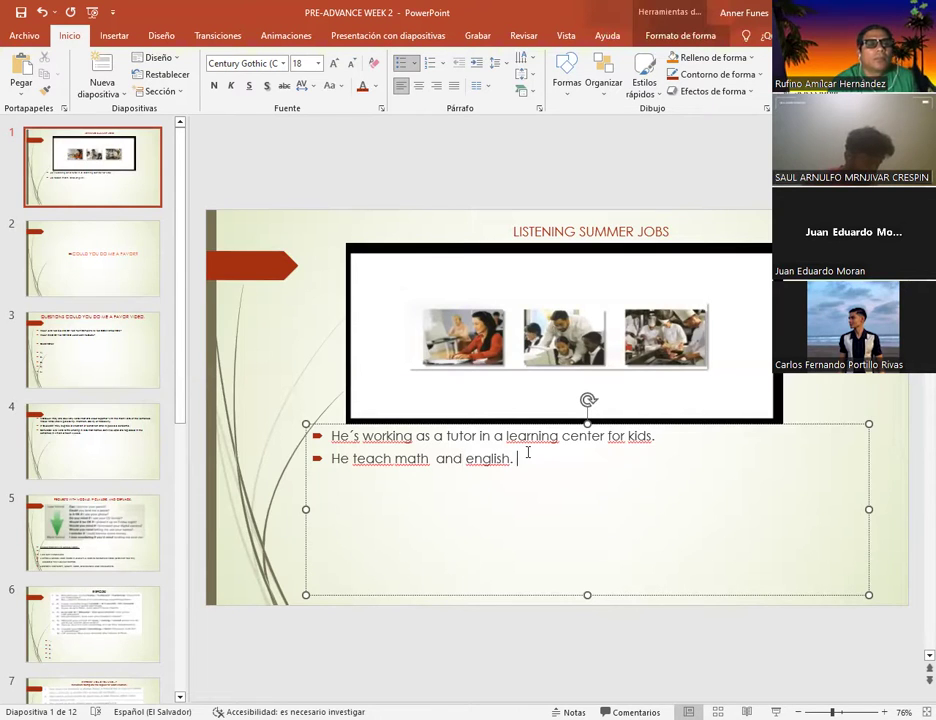
Step: Add the third bullet 'Is Carlos´s work hard? Y his job as a tutor is interesting and the other one is hard.'
key(Return)
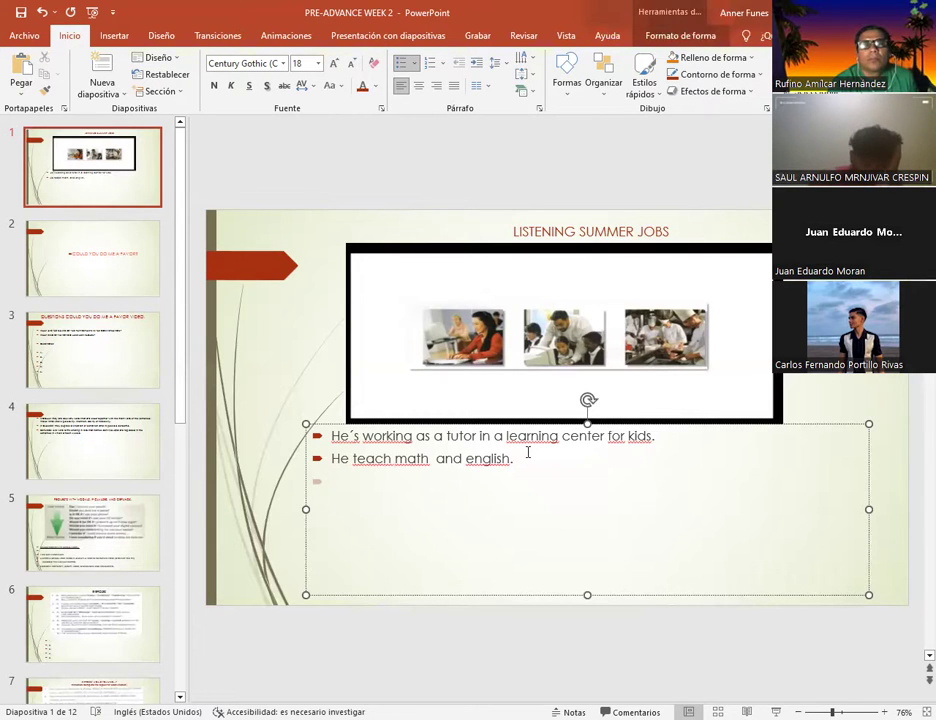
text(Yer)
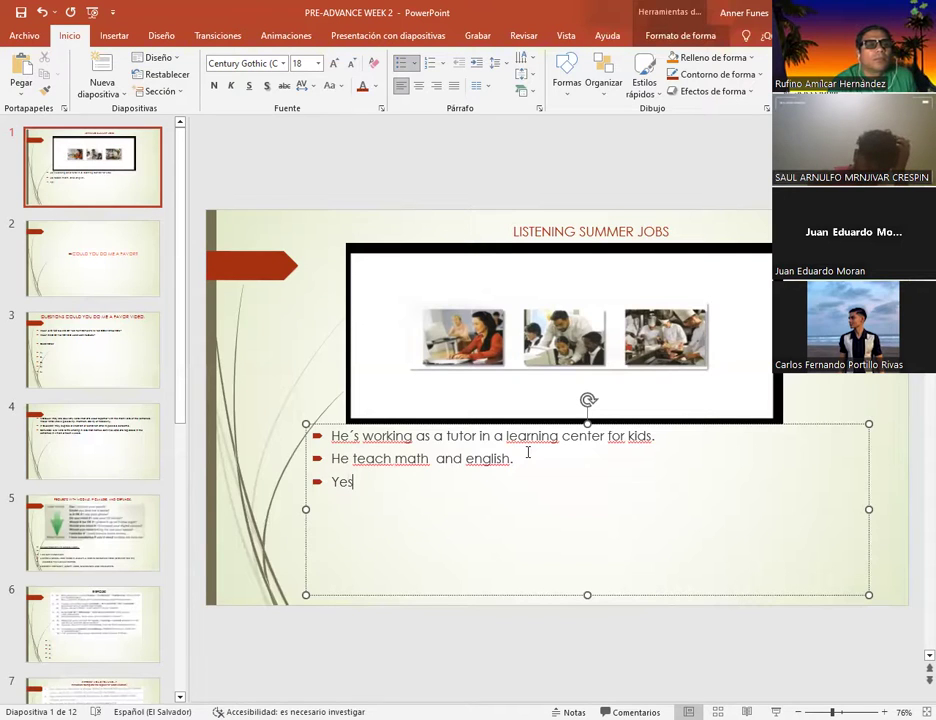
key(BackSpace)
key(BackSpace)
key(BackSpace)
text(Is Carlos)
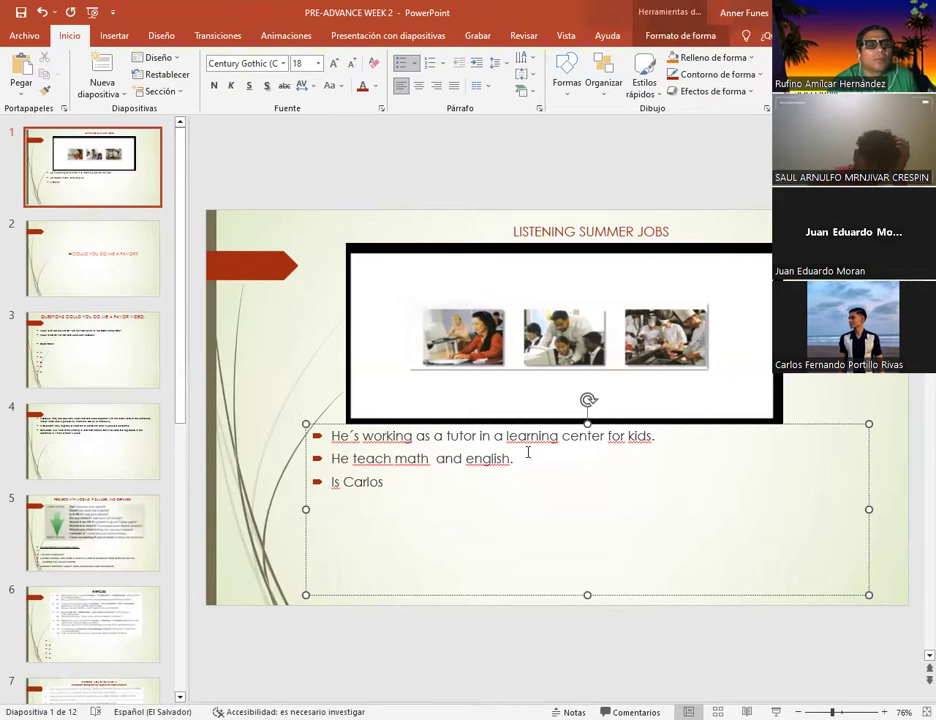
text(´s wor)
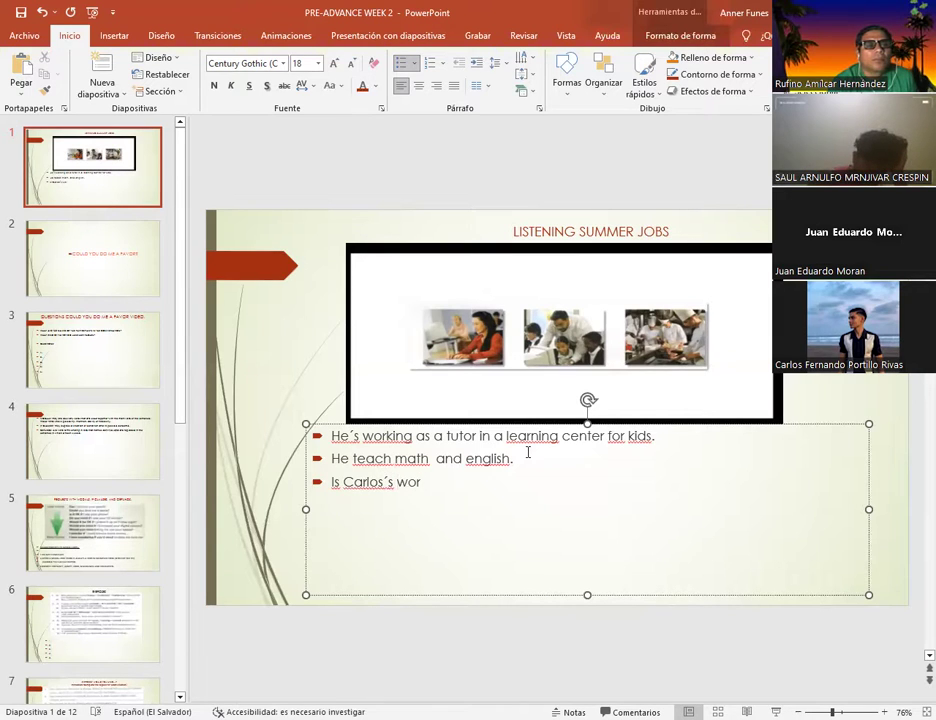
text(k hard)
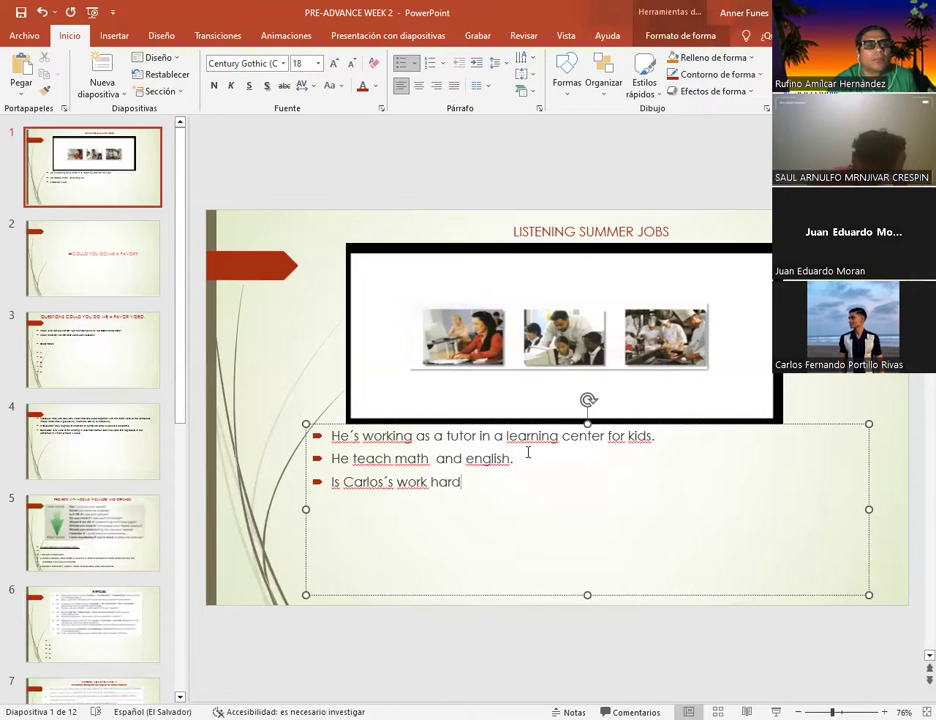
text(? Yes,)
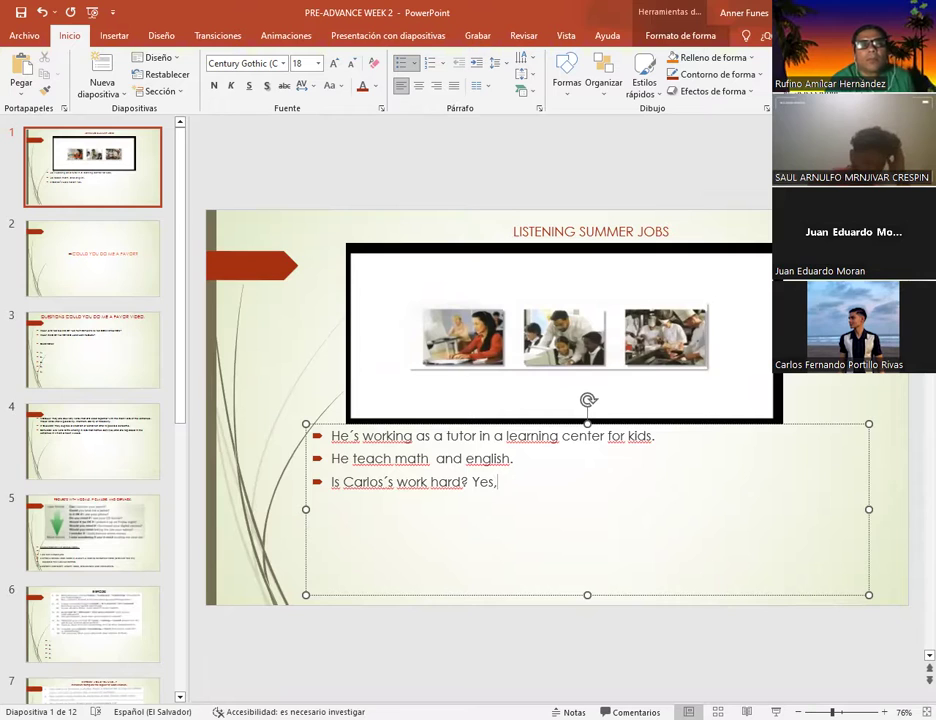
text(h)
text(is job as a ttutor is inbte)
key(BackSpace)
key(BackSpace)
key(BackSpace)
key(BackSpace)
text(nteresting)
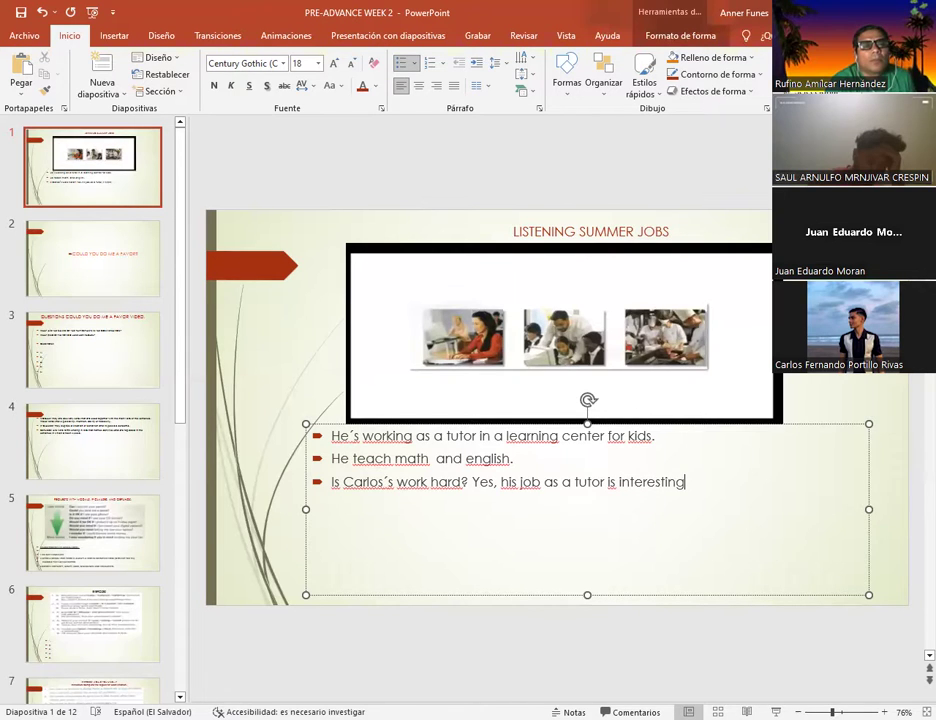
text(. And)
key(BackSpace)
key(BackSpace)
key(BackSpace)
key(BackSpace)
key(BackSpace)
text(AND I)
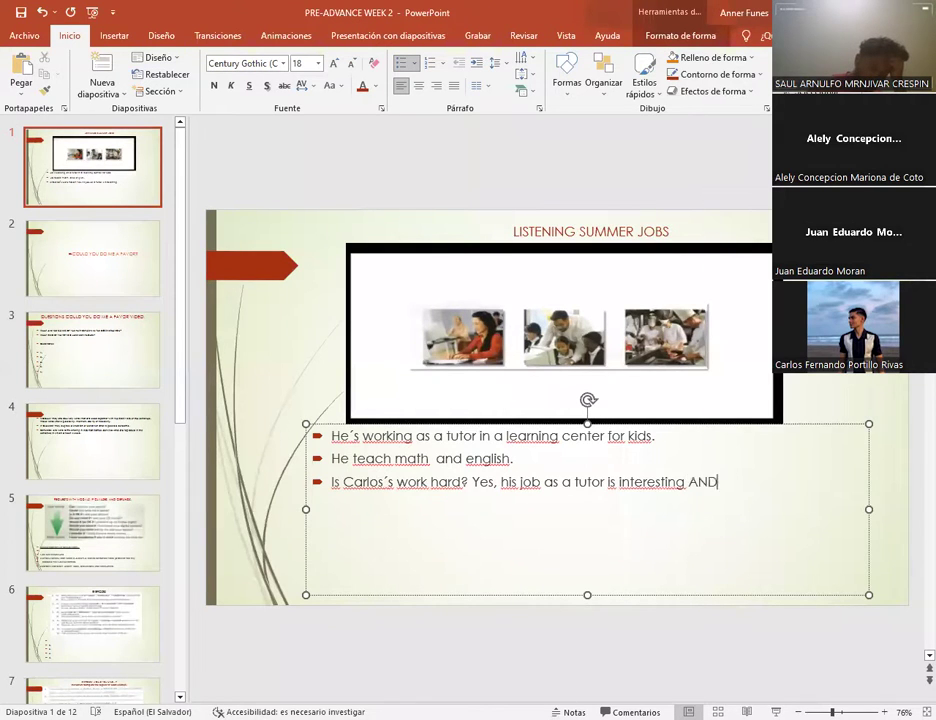
key(BackSpace)
key(BackSpace)
key(BackSpace)
key(BackSpace)
key(BackSpace)
text(and the other one is )
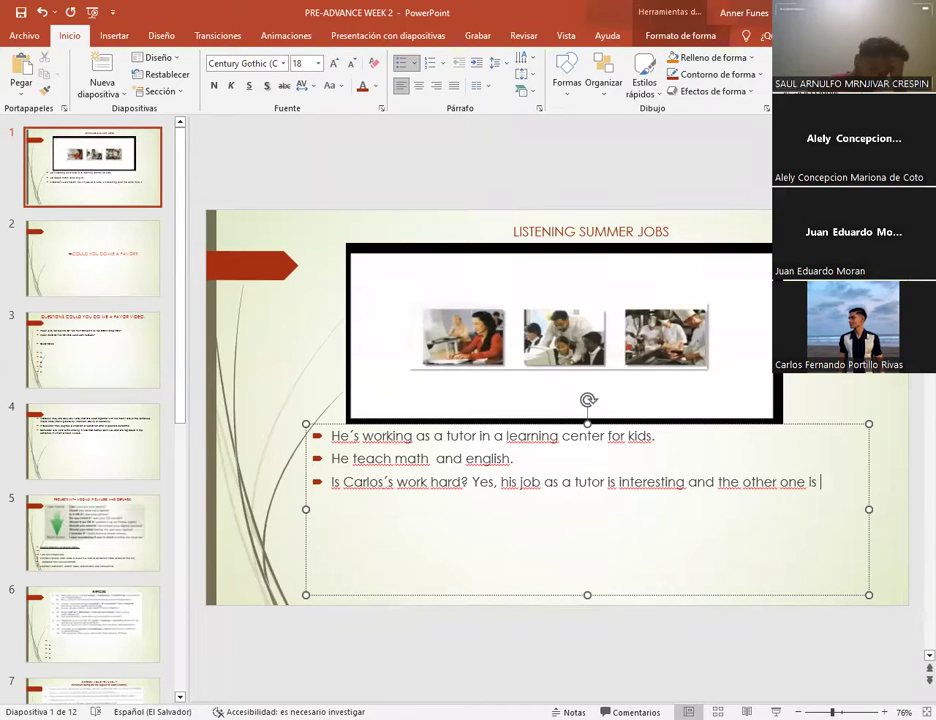
text(hard.)
key(Return)
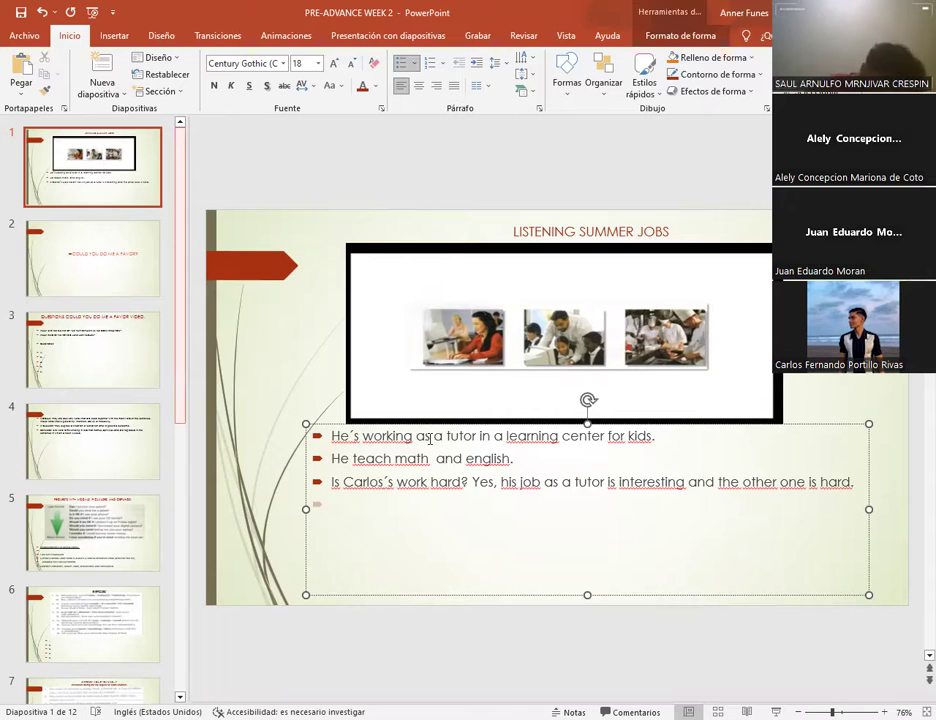
Step: Type the question 'With whom Does Carlos prefer to work?' with answer 'With kids.', then start a new bullet
text(W)
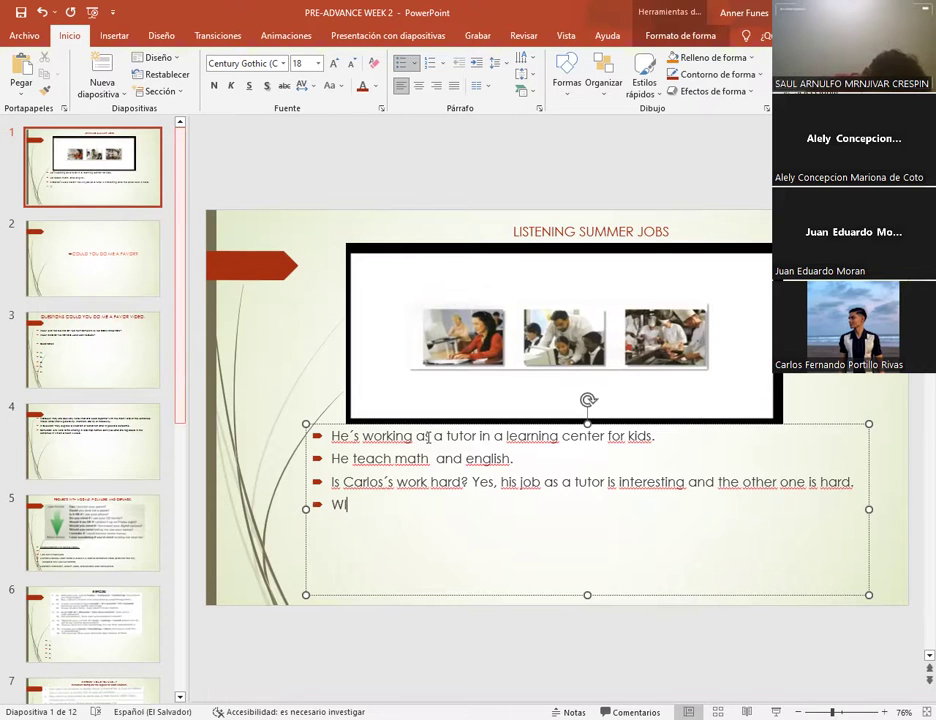
text(ith )
text(whom)
text( C)
key(BackSpace)
key(BackSpace)
text(DOES)
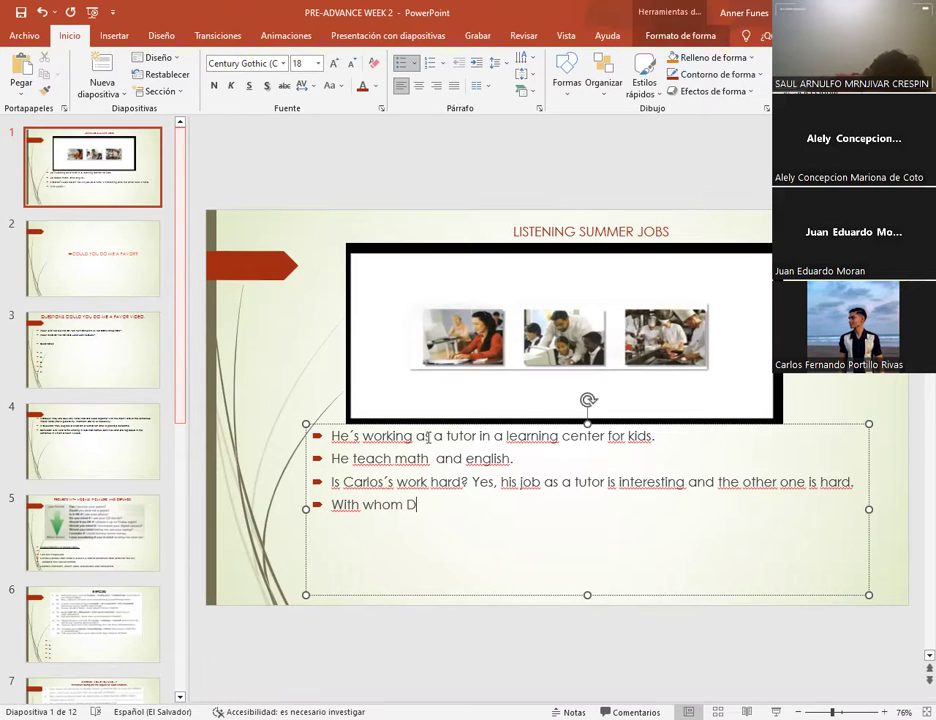
key(BackSpace)
key(BackSpace)
key(BackSpace)
key(BackSpace)
text(DOES)
key(BackSpace)
key(BackSpace)
key(BackSpace)
text(oes Carlos prefer)
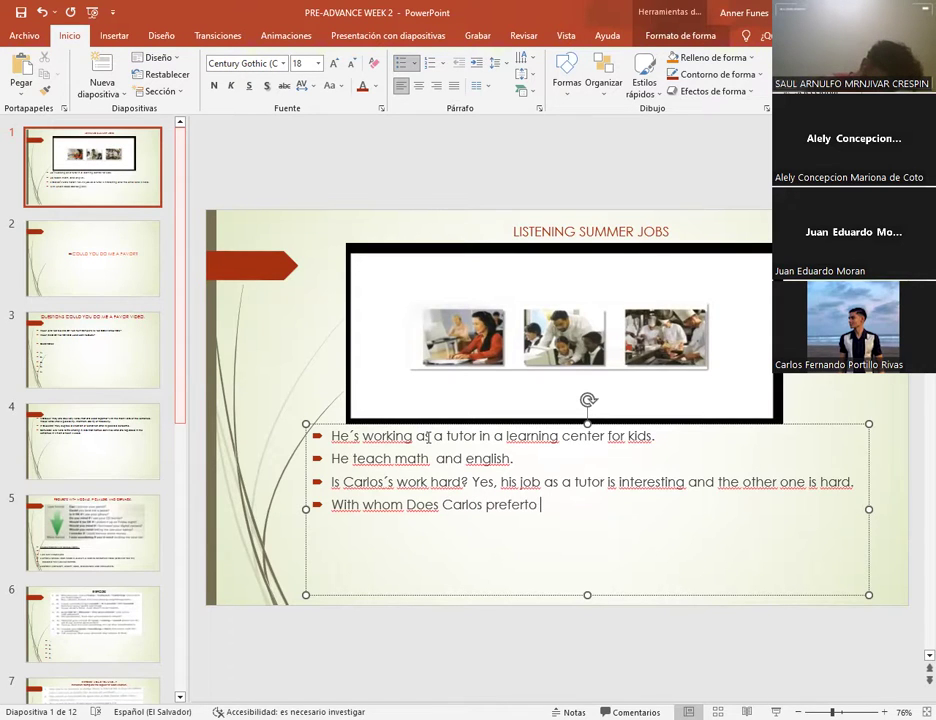
text( to work)
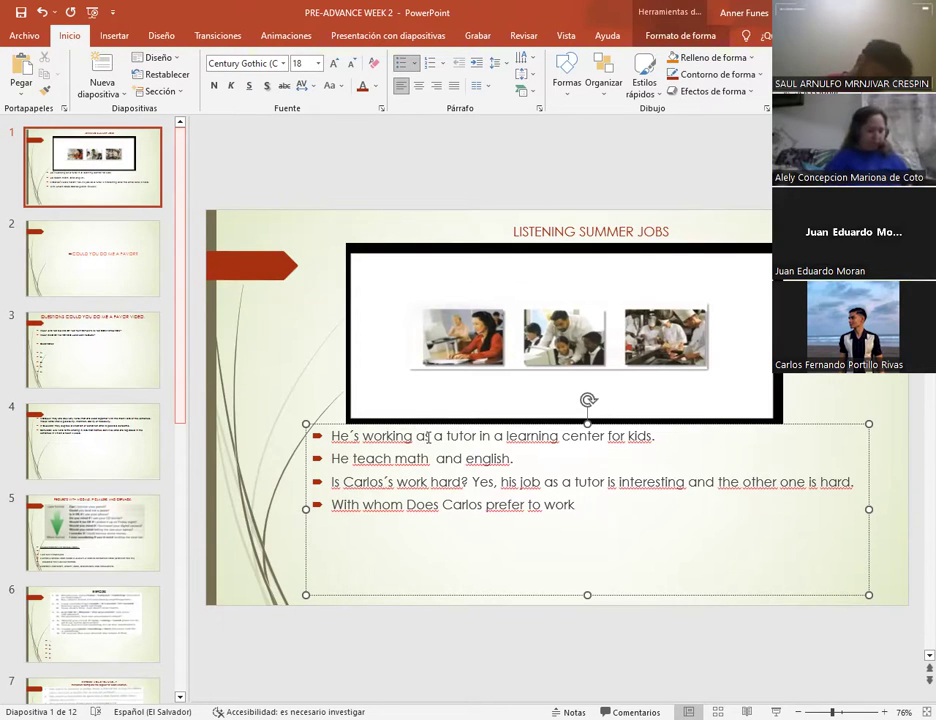
text(?)
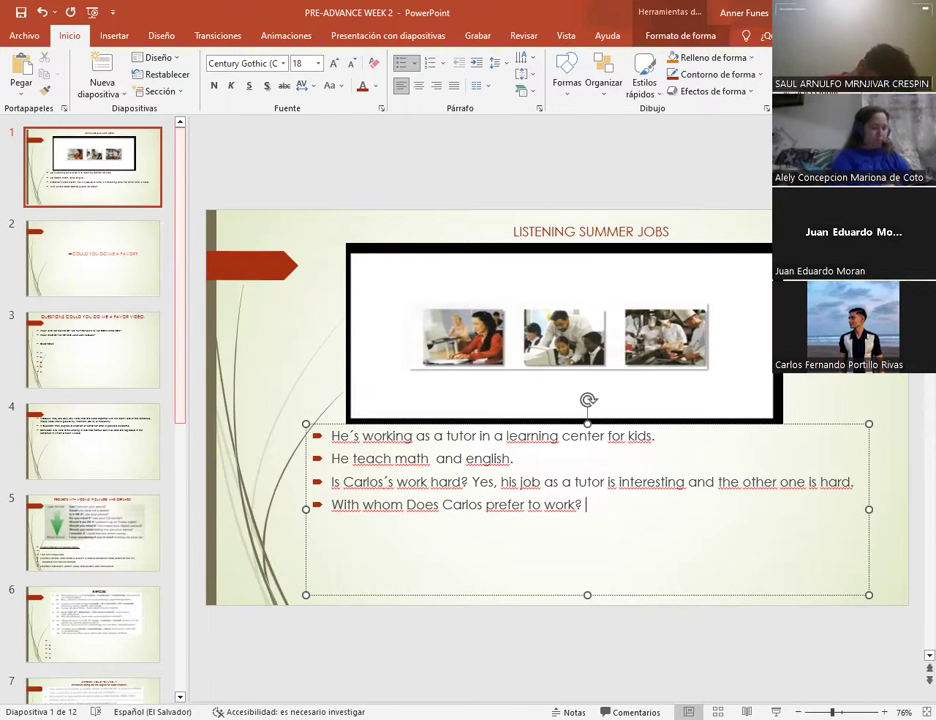
text(With kids.)
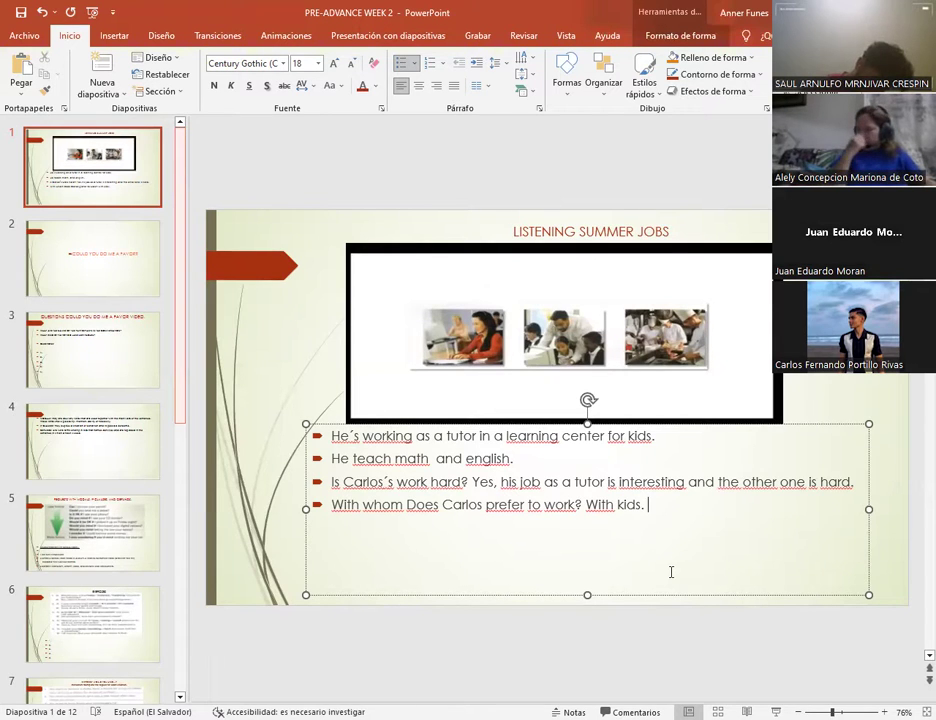
key(Return)
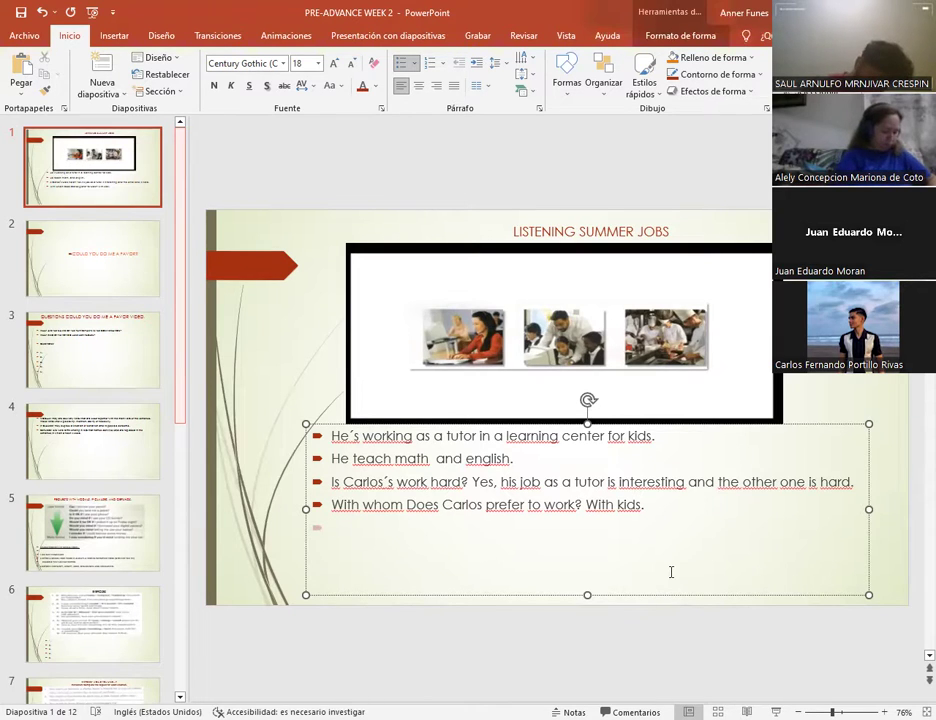
Step: Type 'She working for a marketing company', insert 'is', and append 'She doing telephone marketing.'
text(Shes)
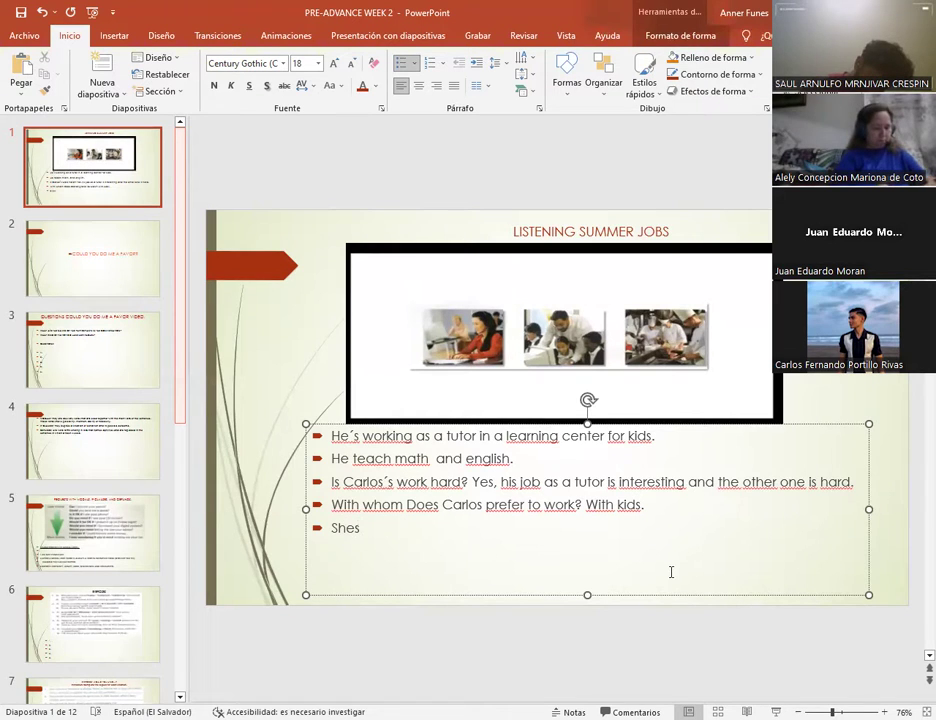
key(BackSpace)
text(working)
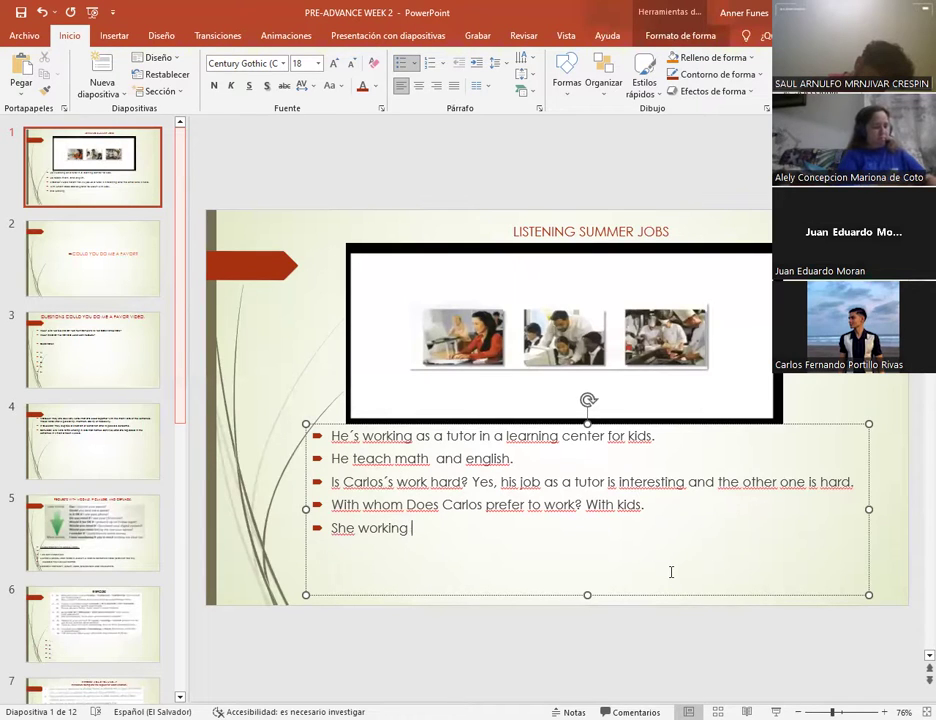
text( for a mark)
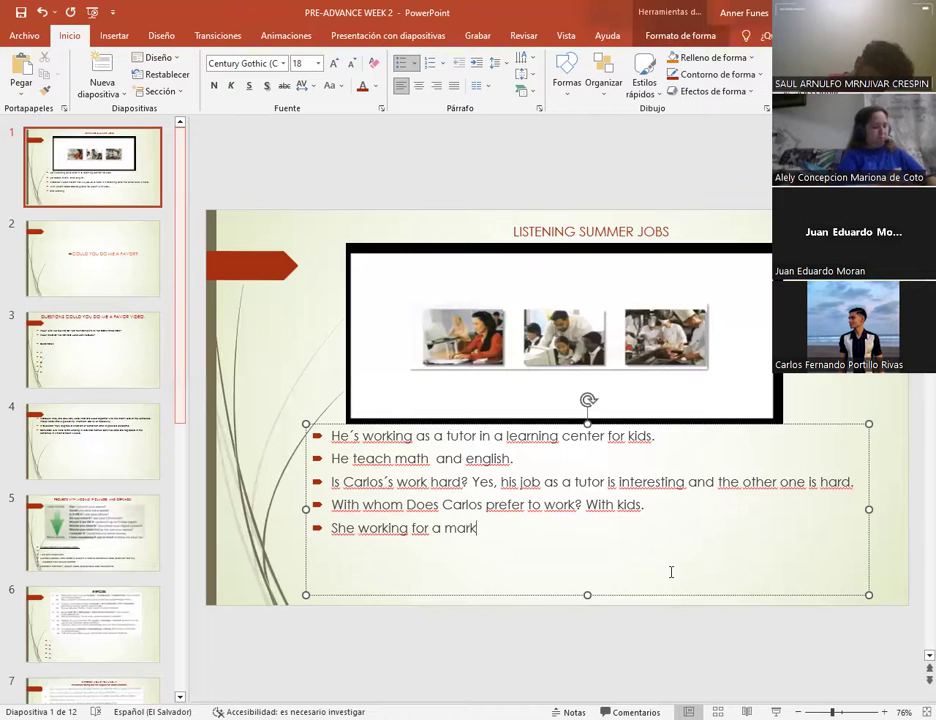
text(eting)
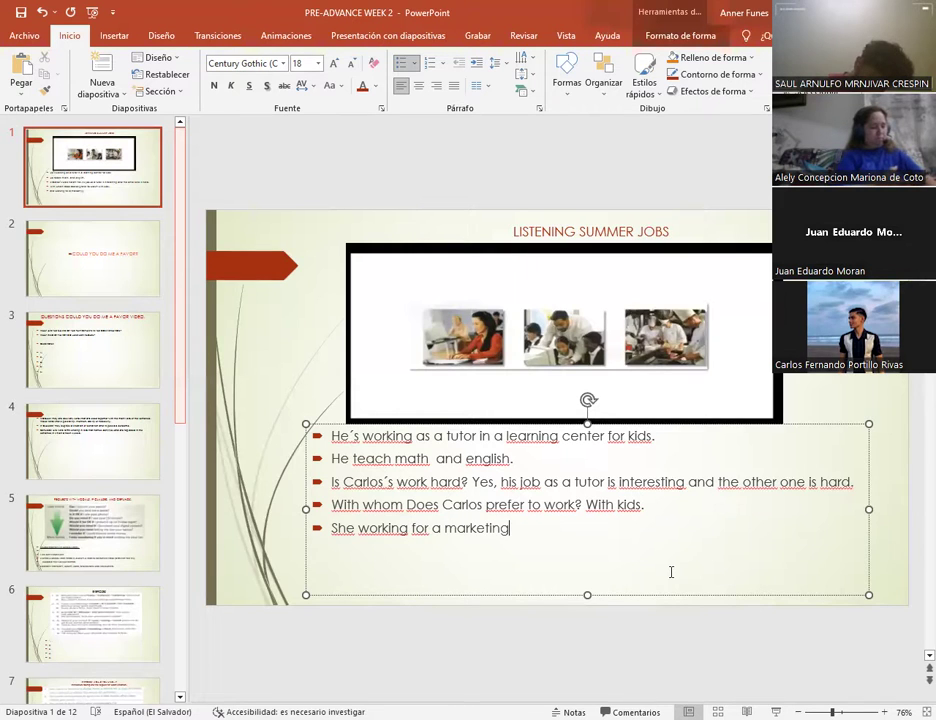
text( compañ)
key(BackSpace)
text(ny)
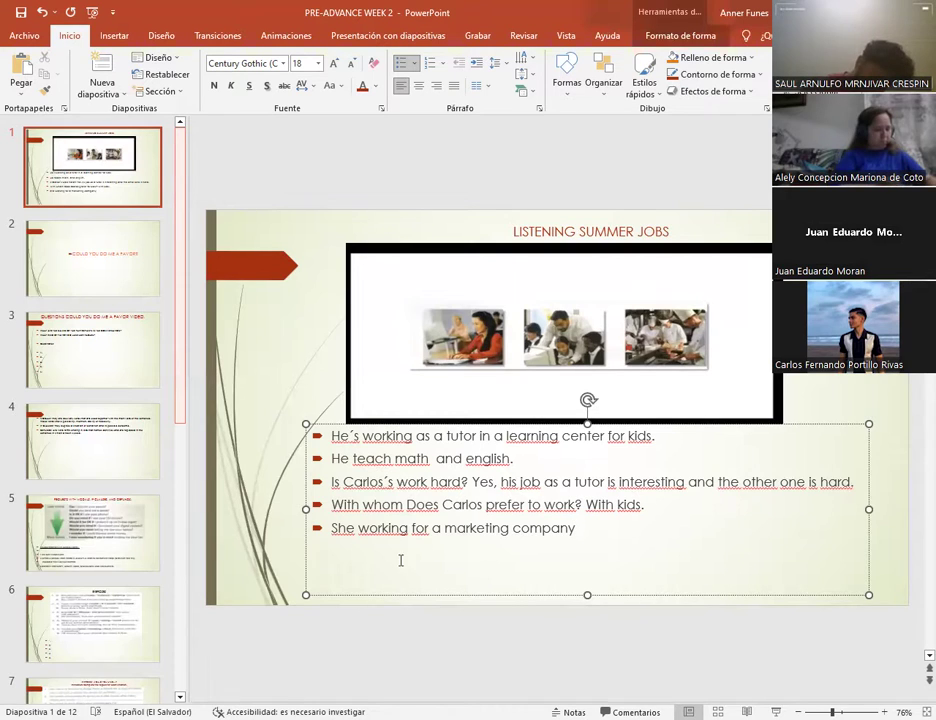
click(358, 529)
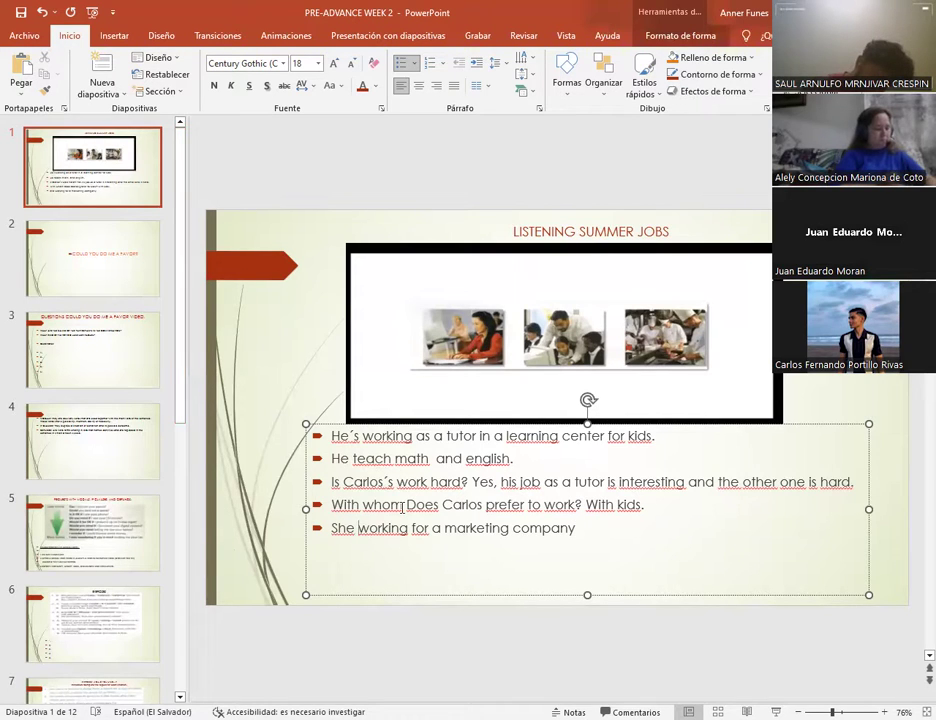
text(is)
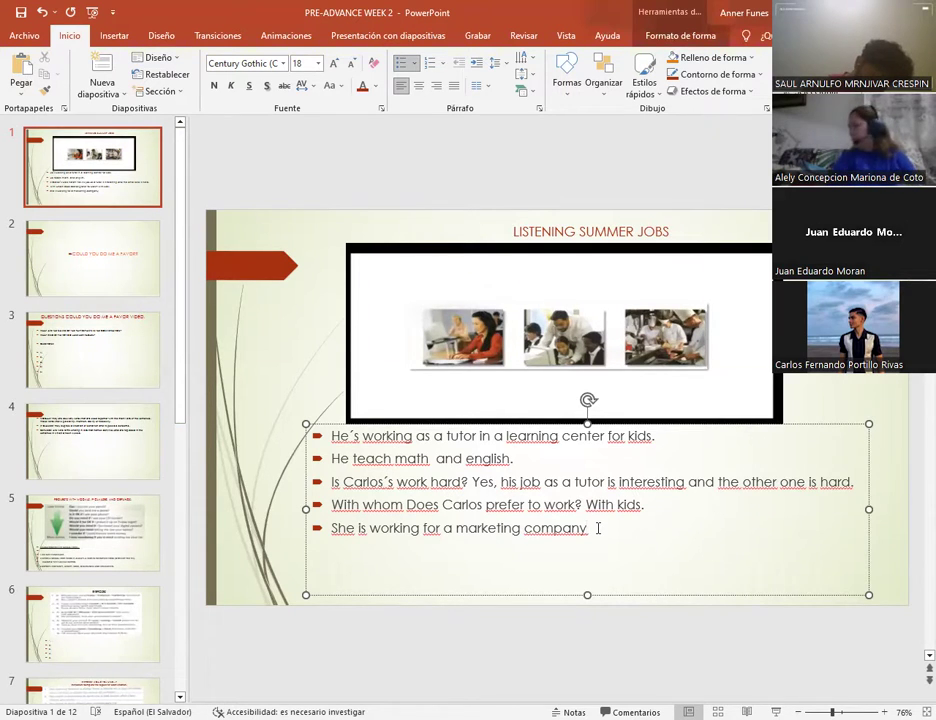
text(.)
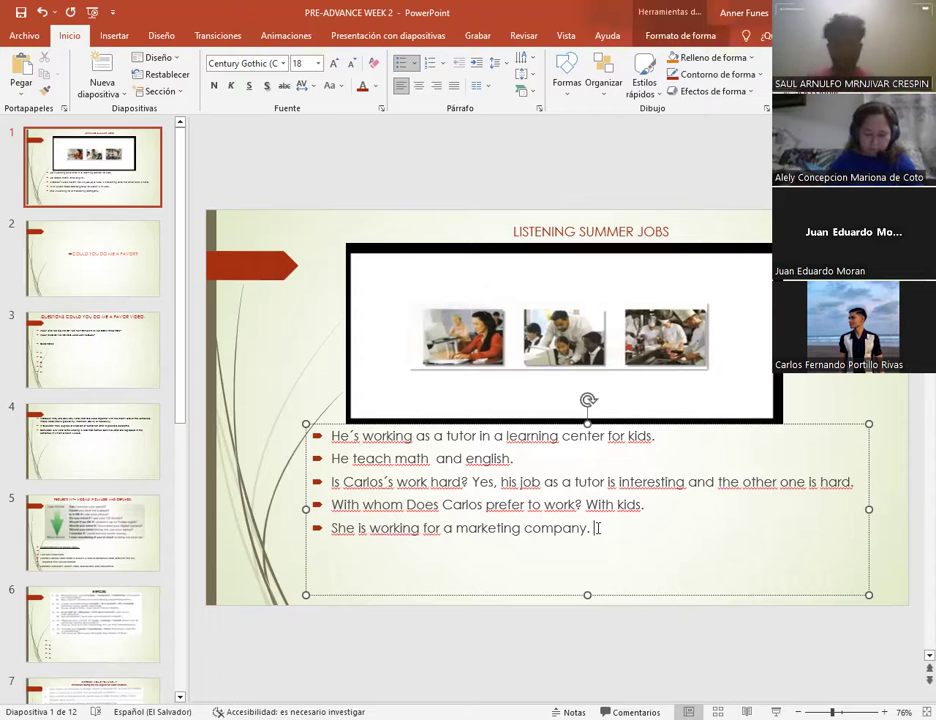
text(S)
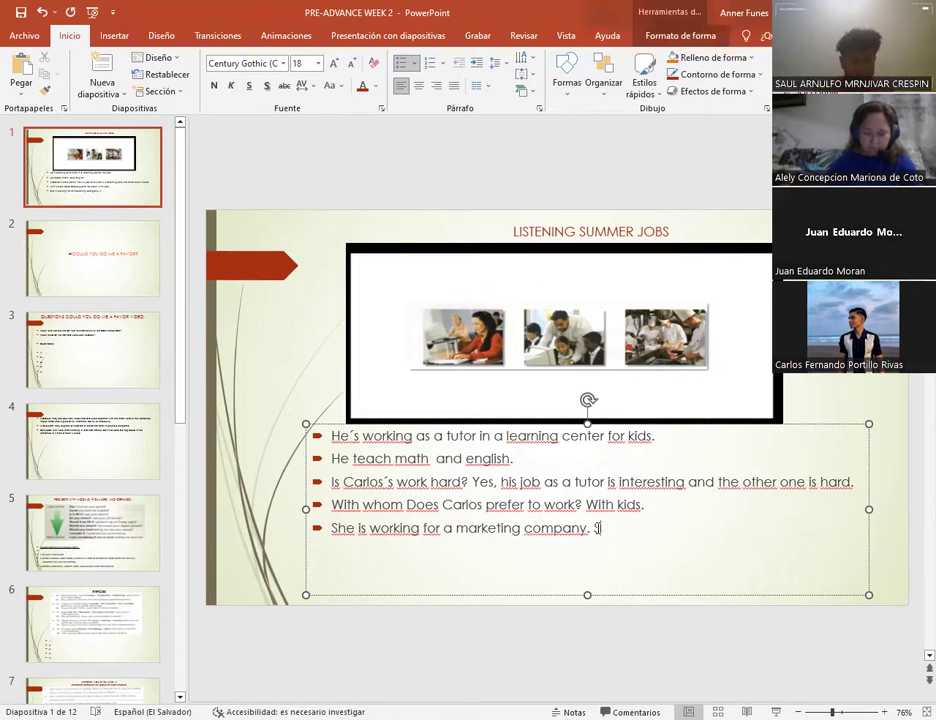
text(he doing)
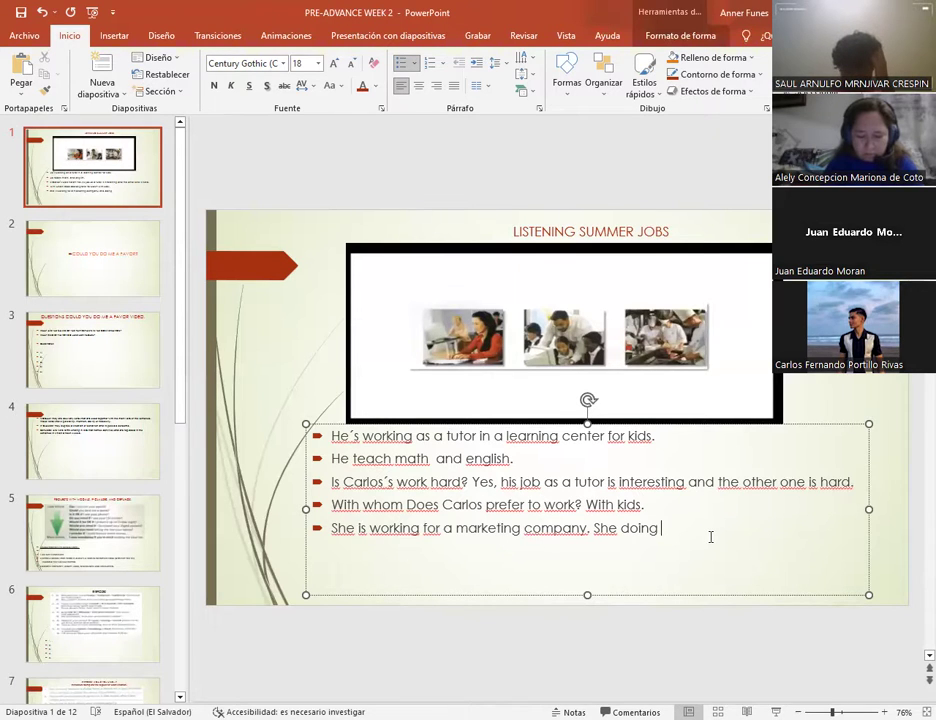
text(t)
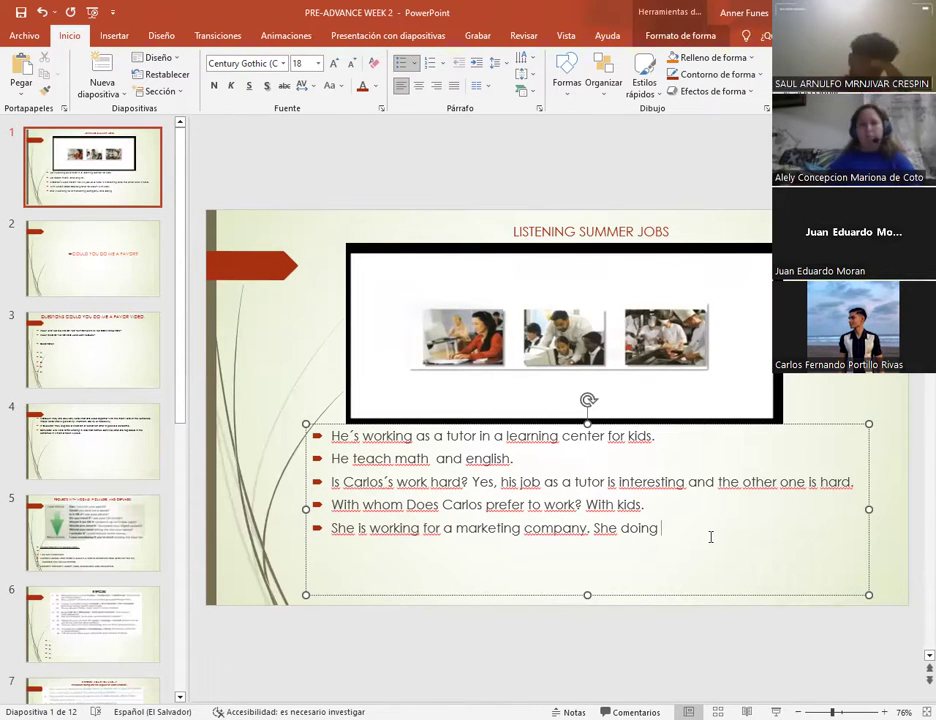
text(elepho)
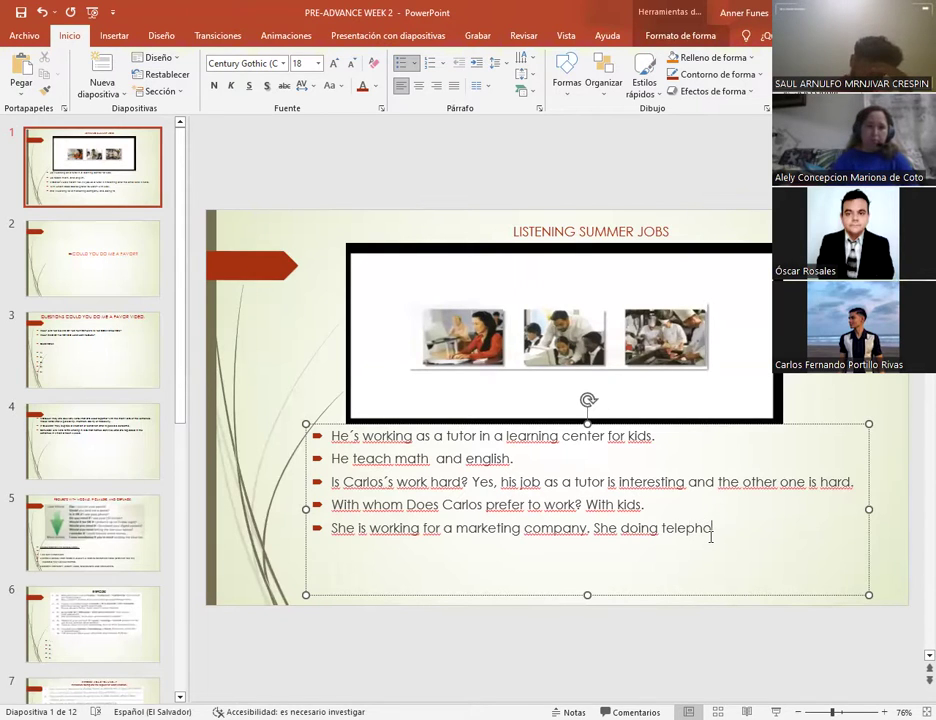
text(ne mar)
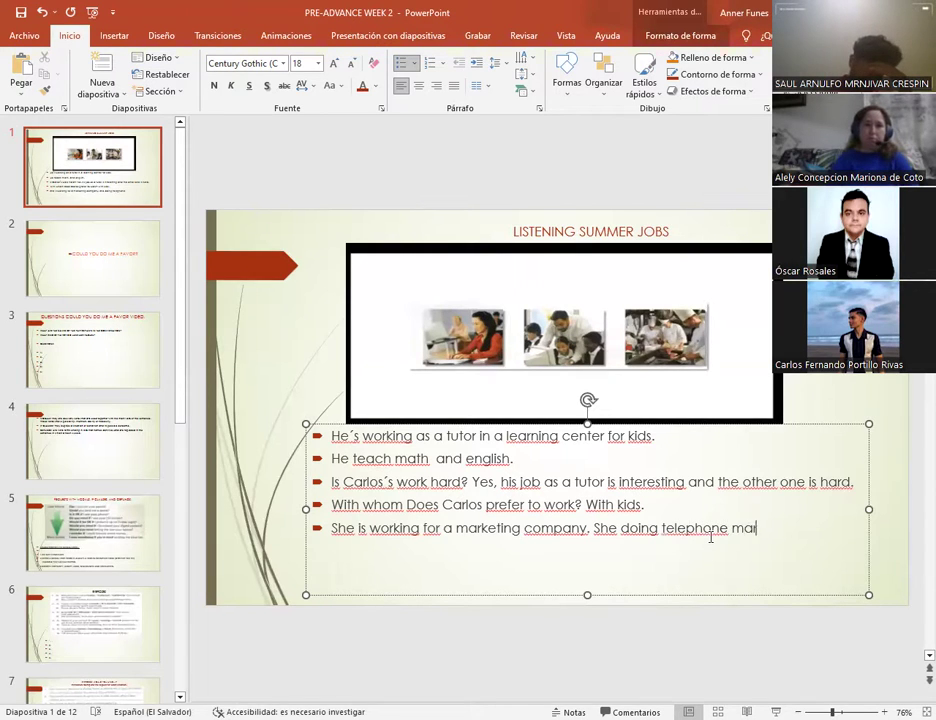
text(keting.)
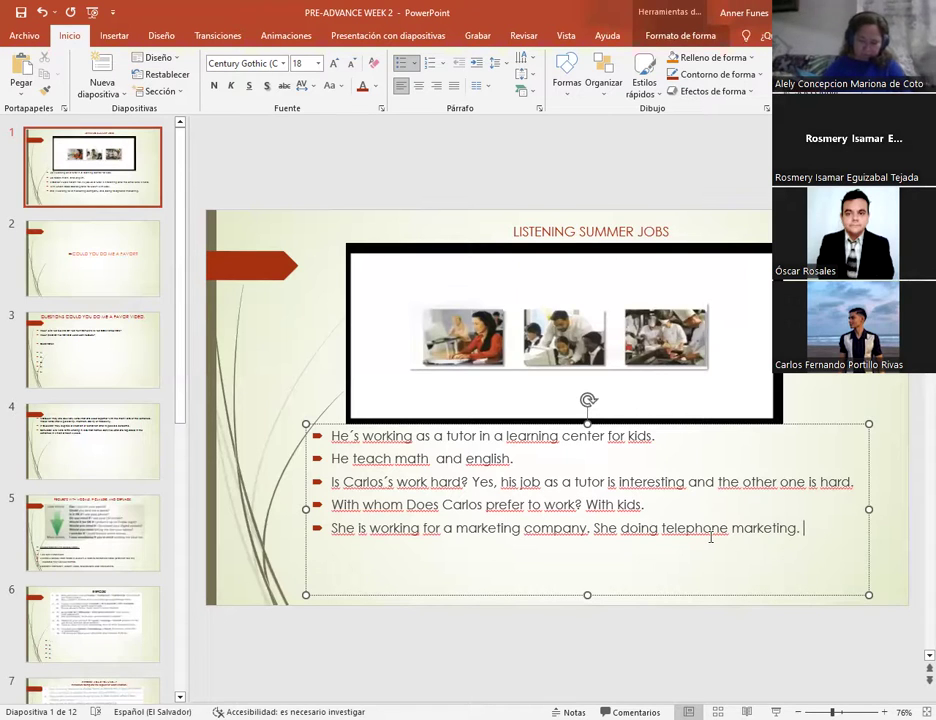
Step: Start a sixth bullet reading 'Her job is easy'
key(Return)
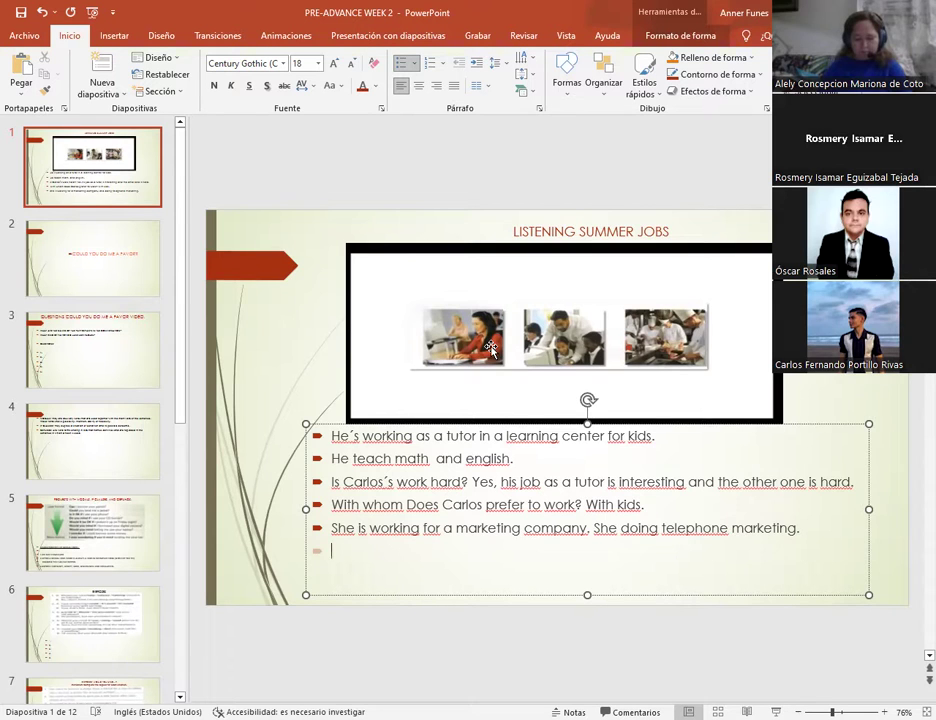
text(Her)
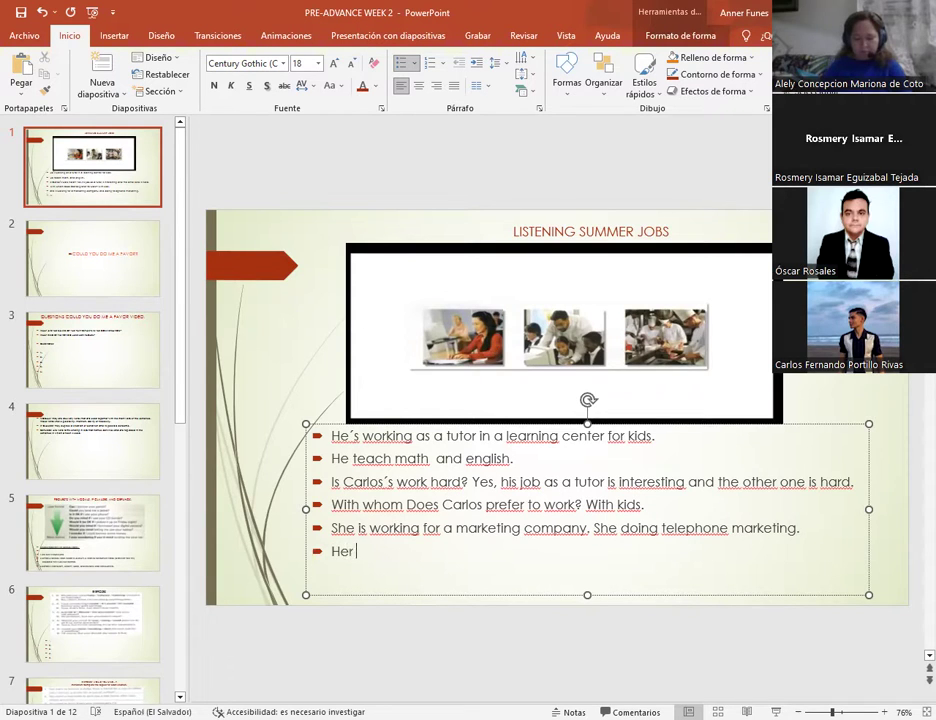
text( job is e)
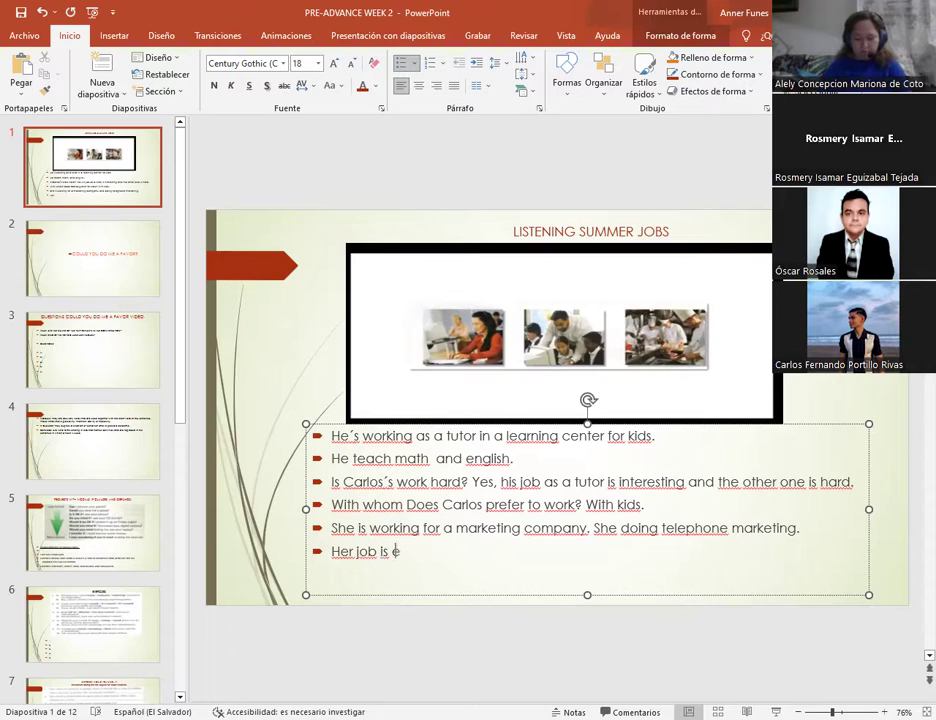
text(asy.)
Step: Recolour all six bullet lines in a dark theme font colour and make them bold
drag(330, 436, 476, 542)
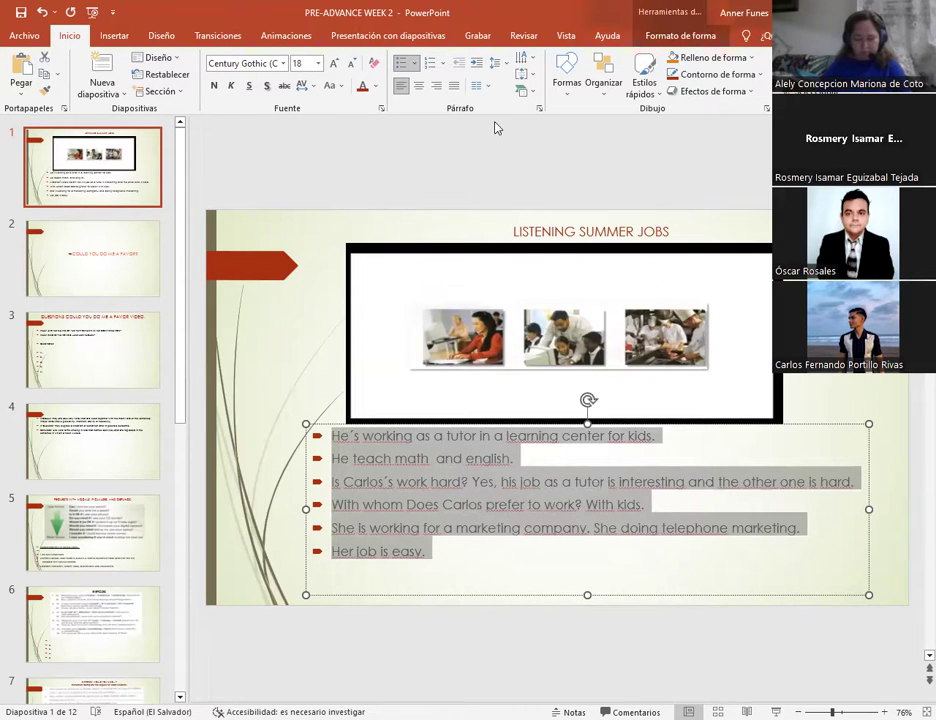
click(375, 86)
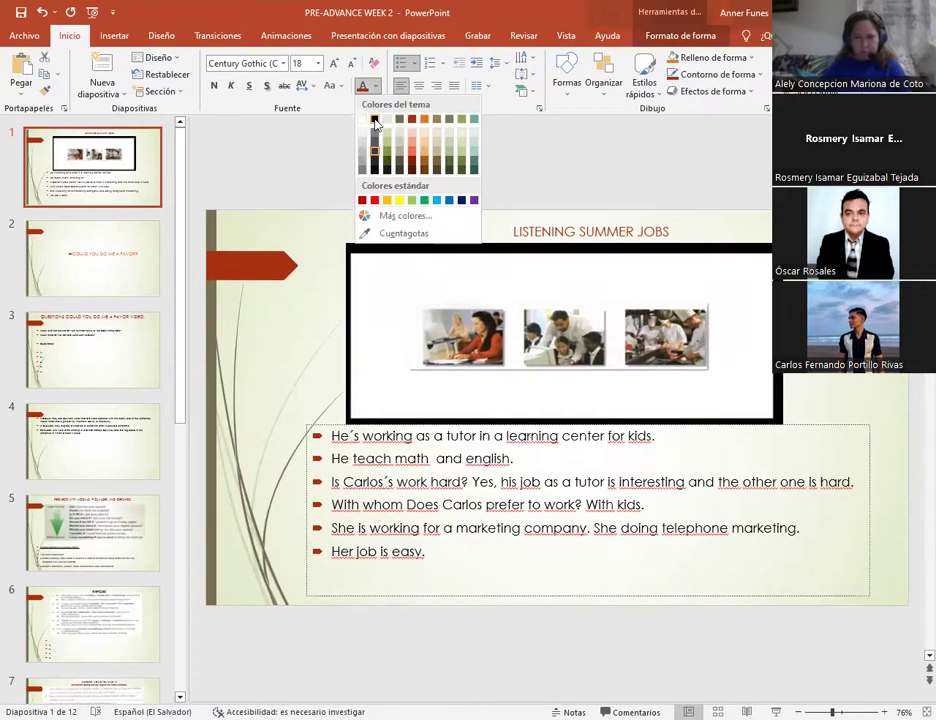
click(375, 121)
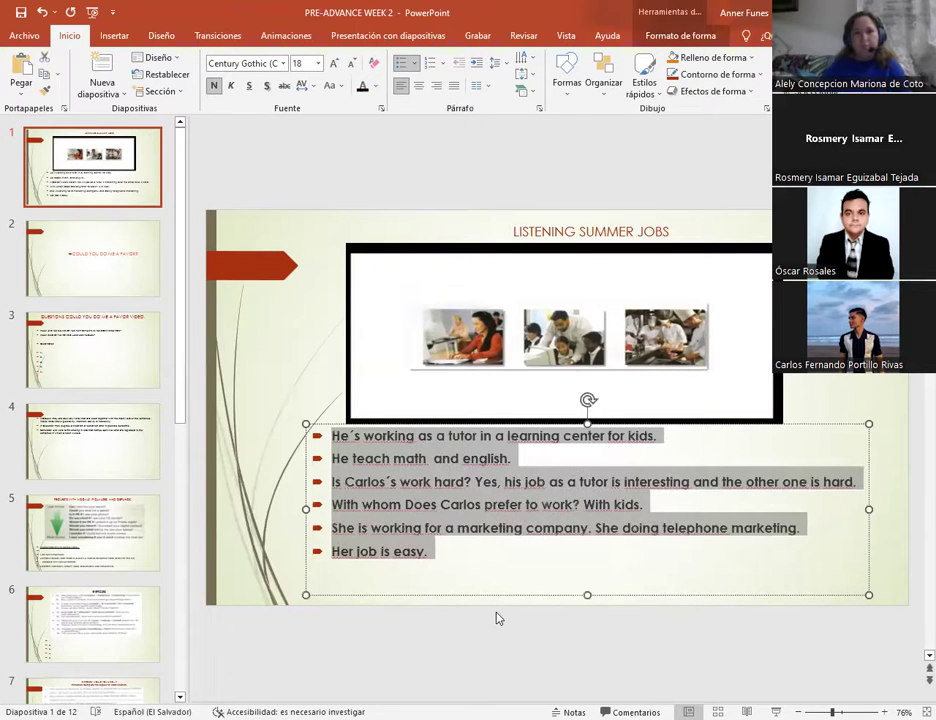
click(445, 553)
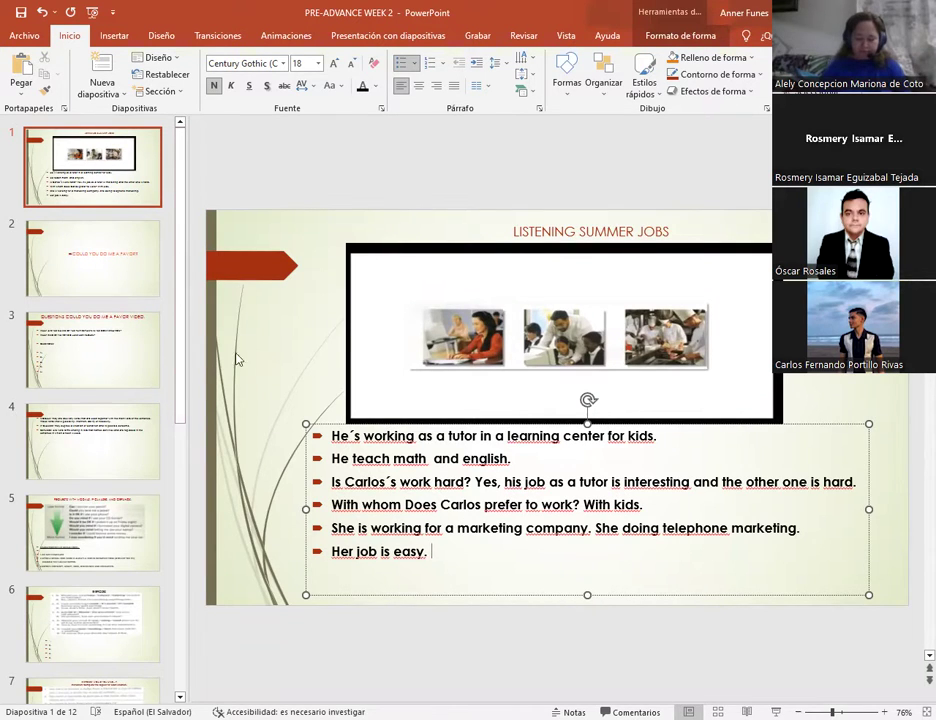
Step: Correct 'teach' to 'teaches', save the presentation, and go to slide 2, COULD YOU DO ME A FAVOR?
click(19, 14)
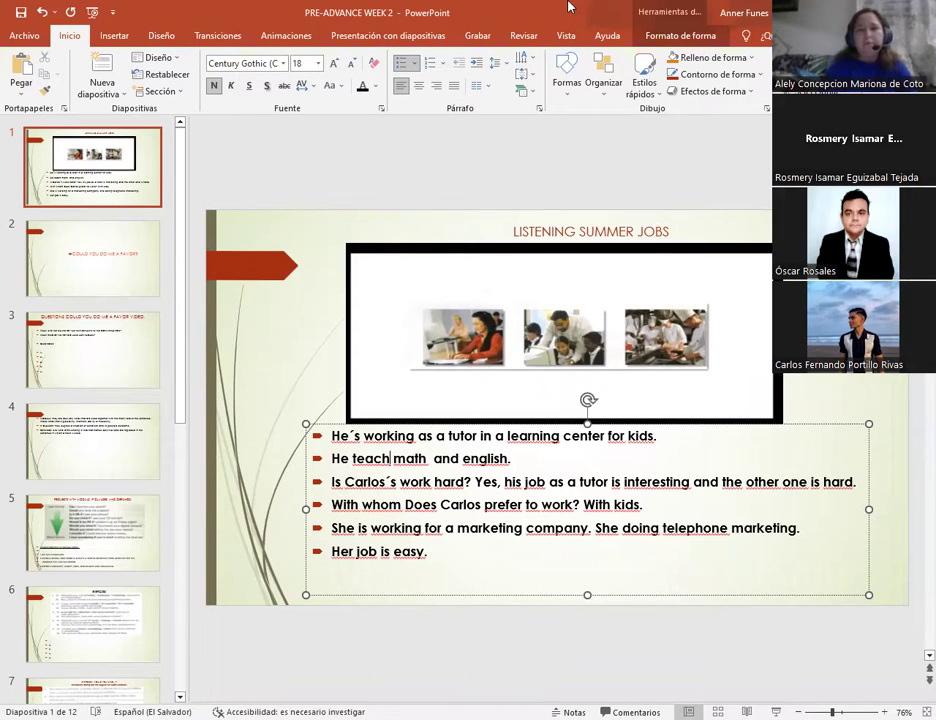
text(es)
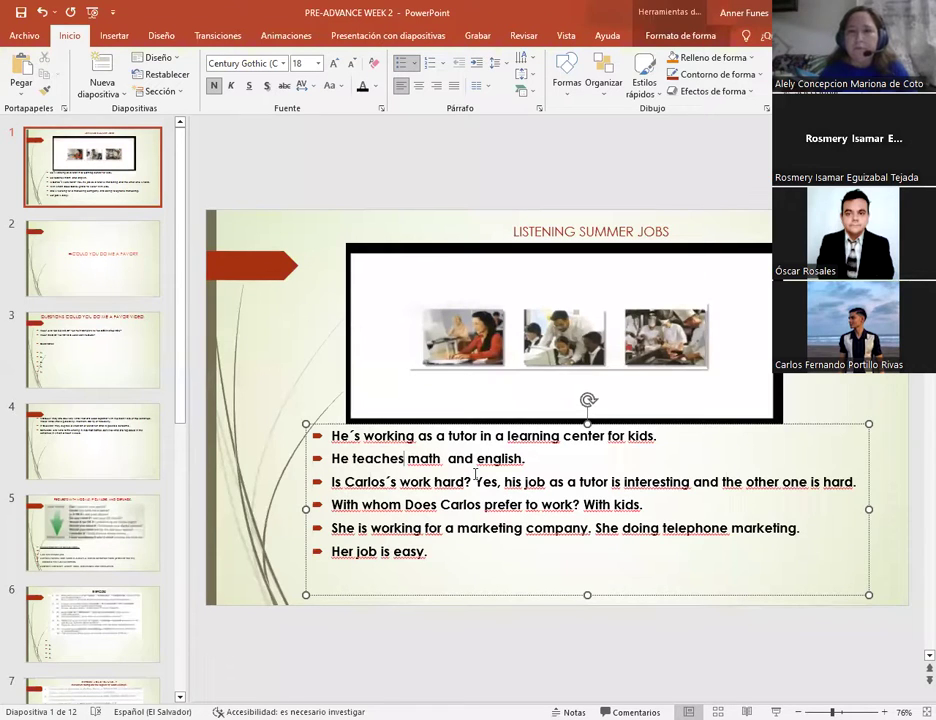
click(539, 462)
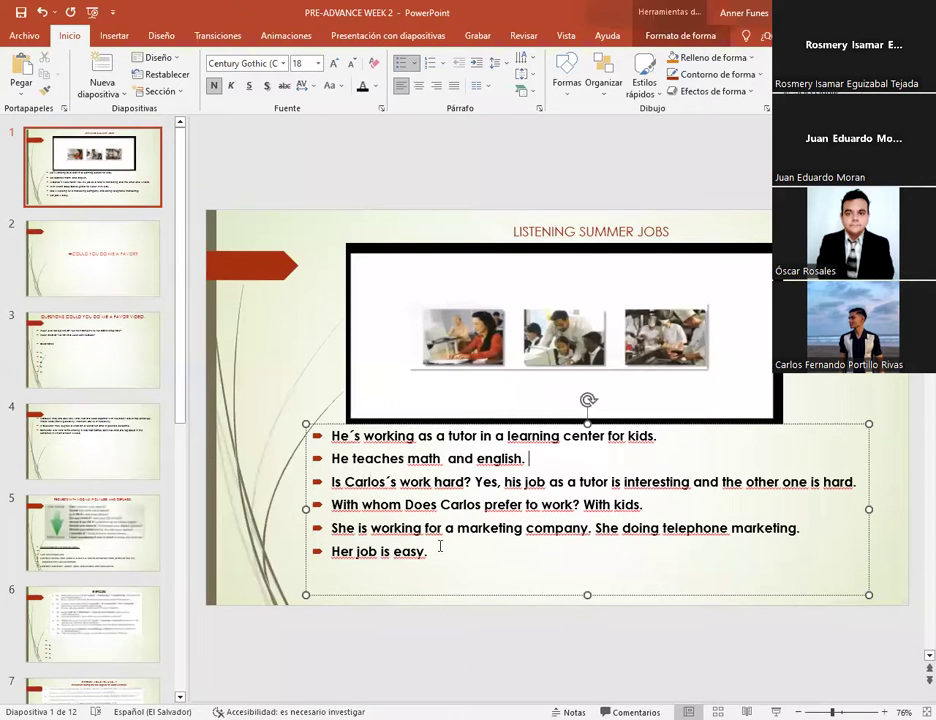
key(ctrl+s)
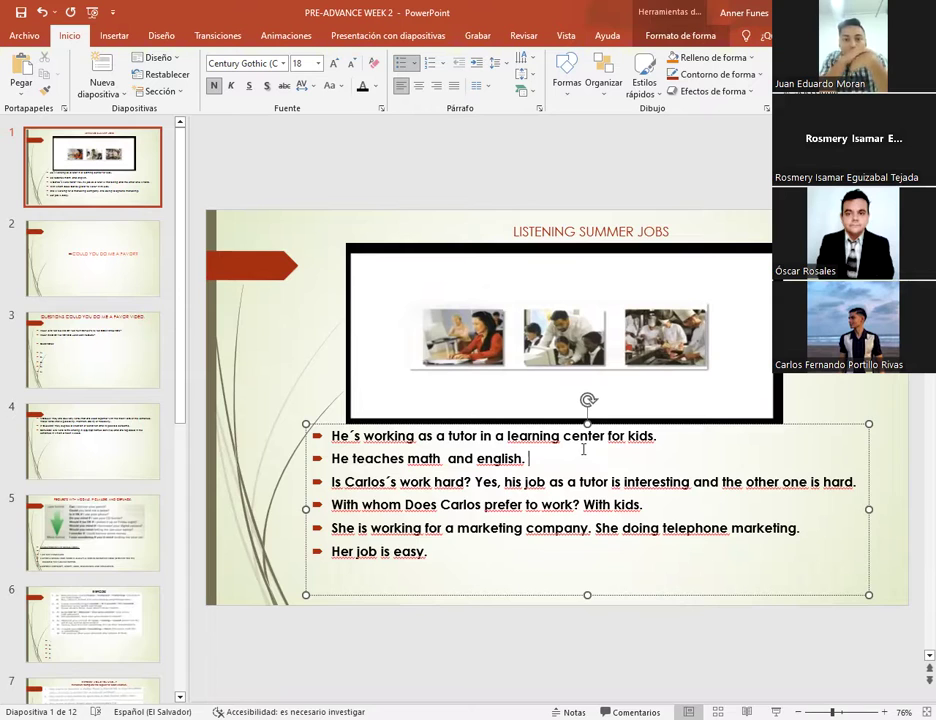
click(430, 551)
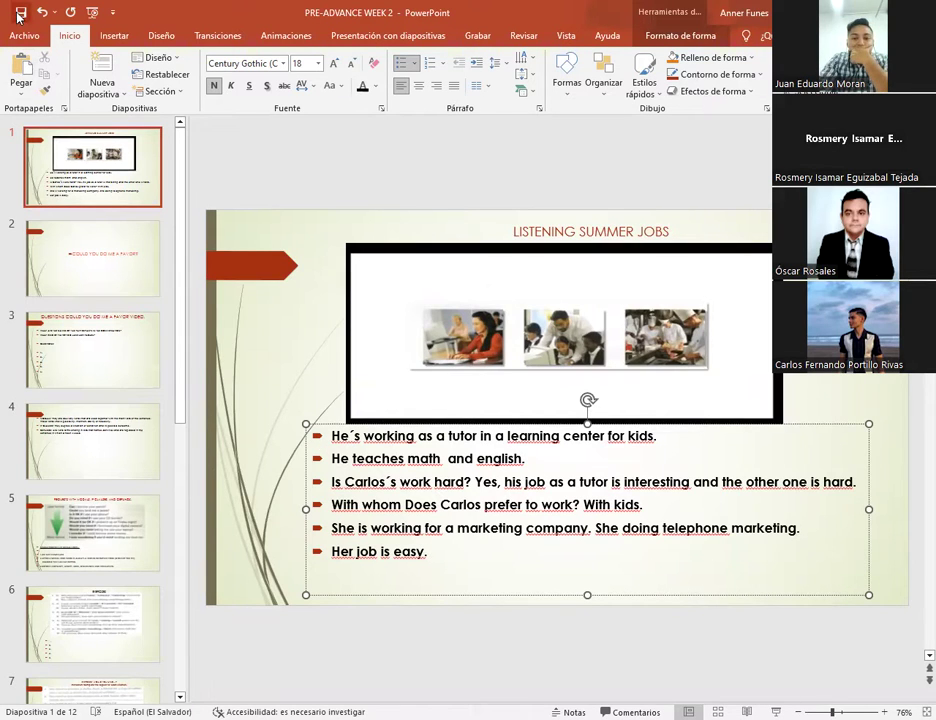
click(84, 262)
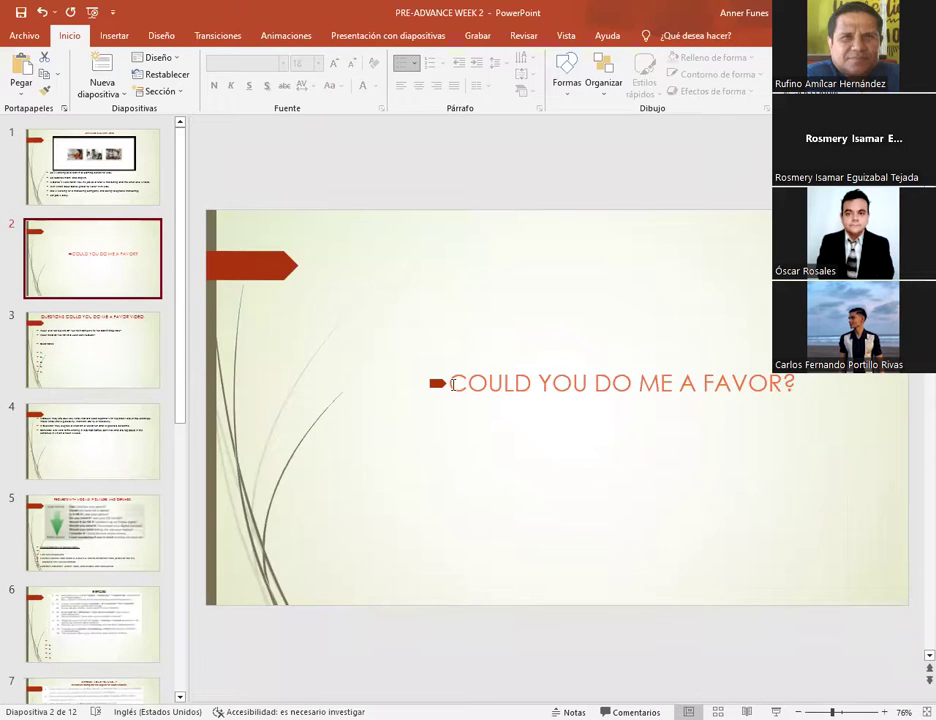
drag(453, 384, 770, 389)
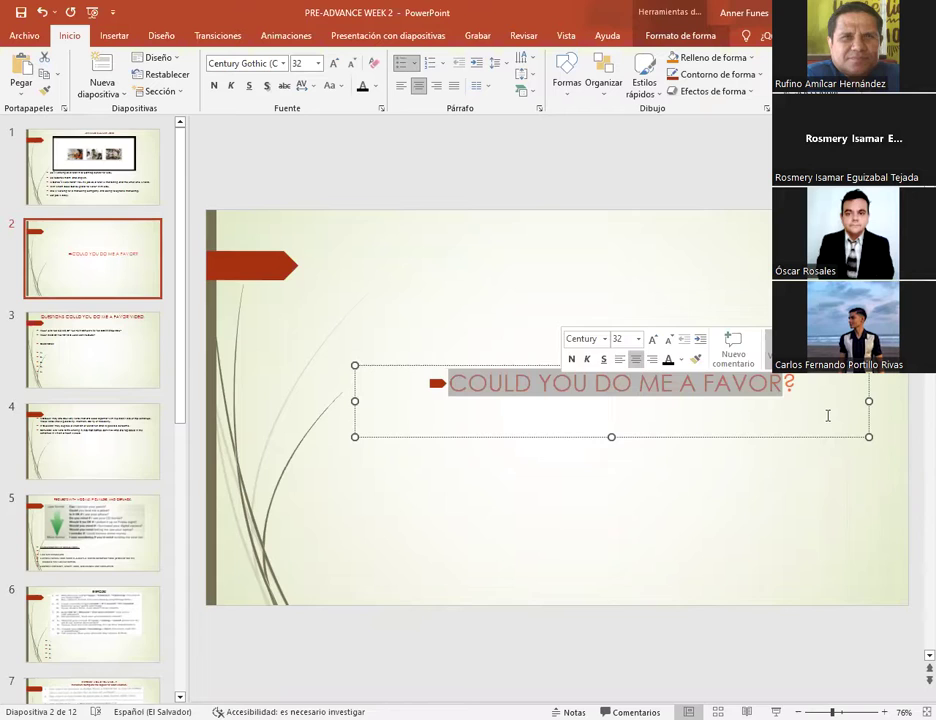
Step: Go to slide 3 with the two video questions and the QUESTIONS: list
click(87, 340)
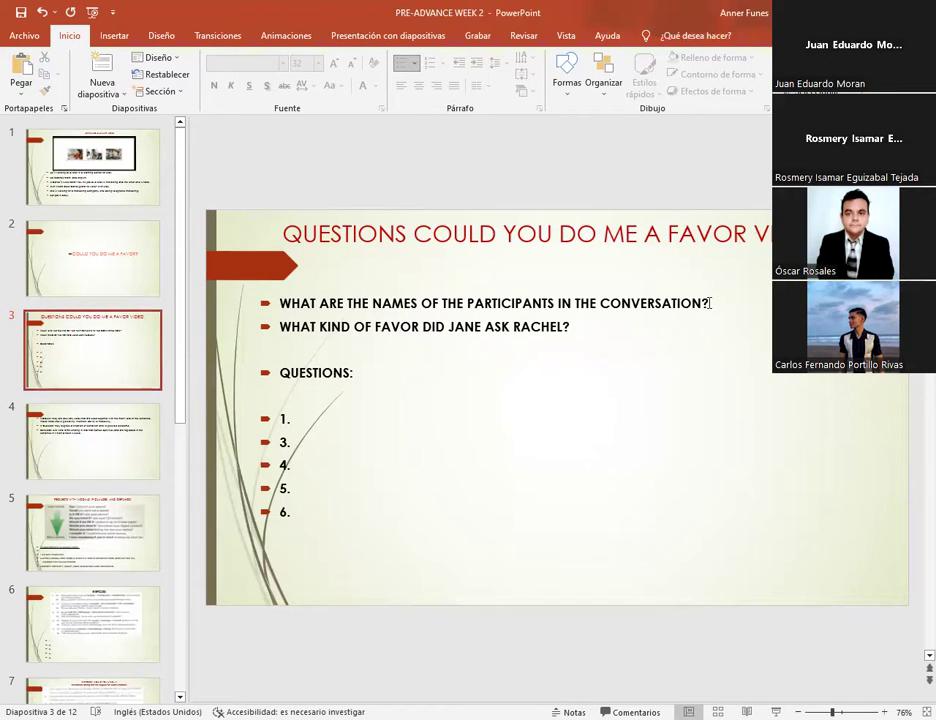
Step: Type the participants' names after the first question and colour them orange
click(748, 302)
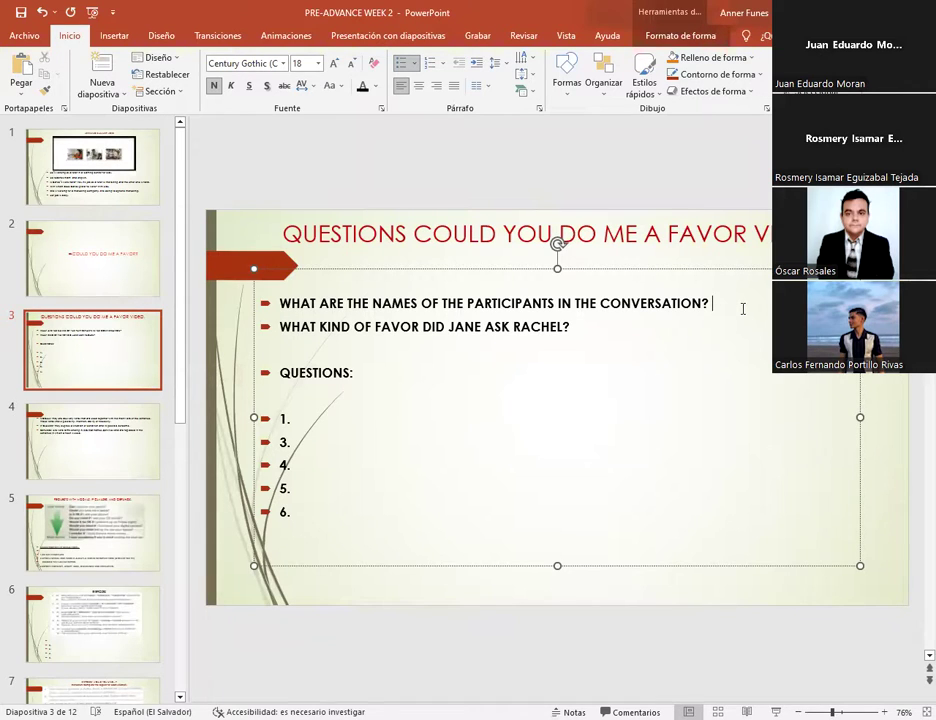
text(Megan, RJane)
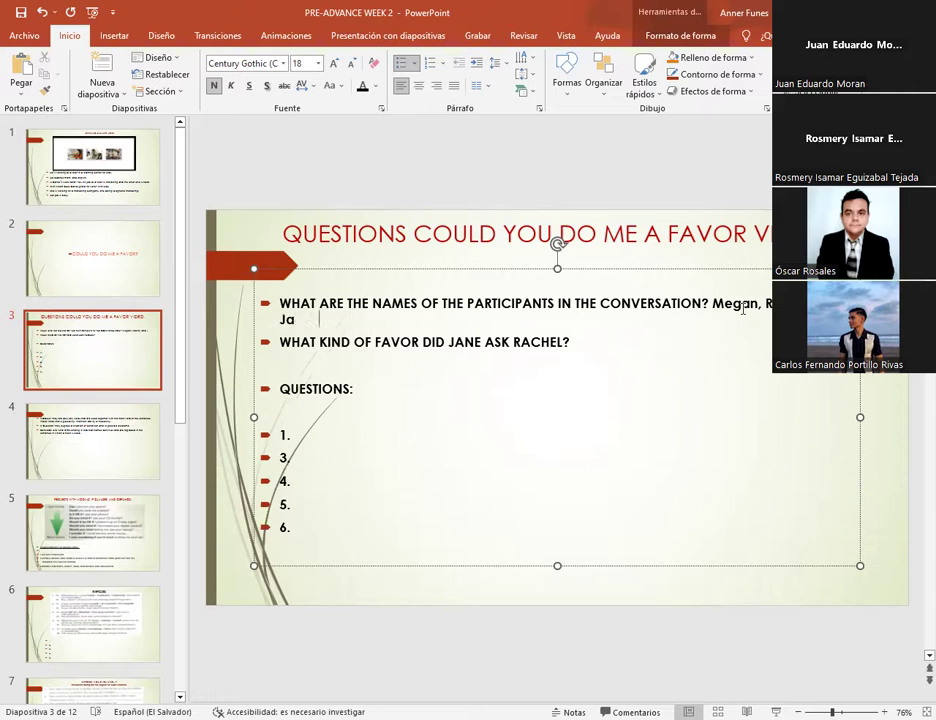
text(.)
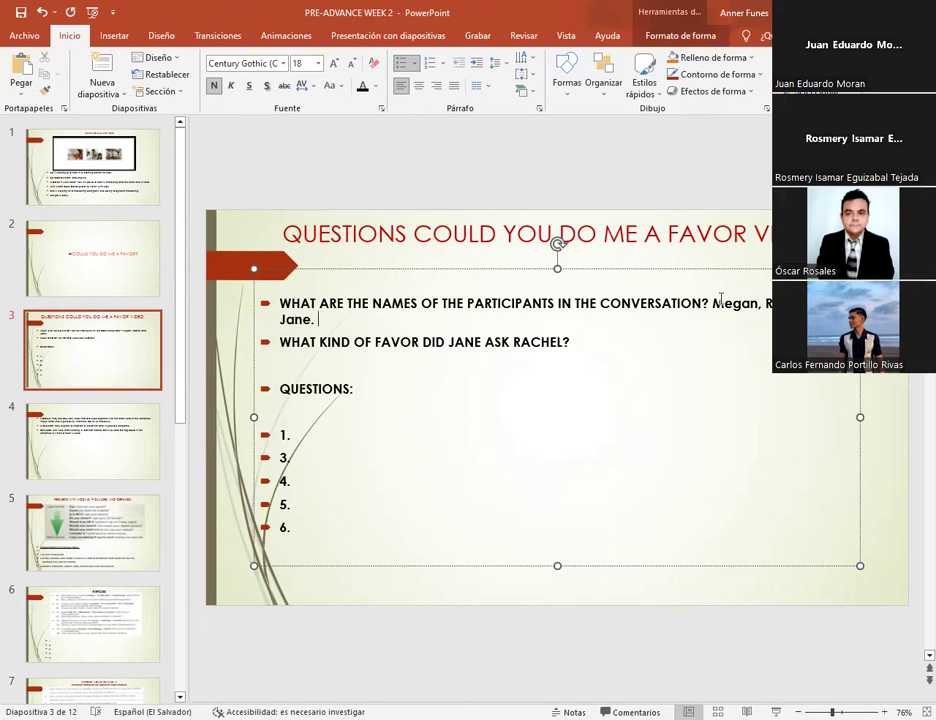
drag(713, 303, 572, 342)
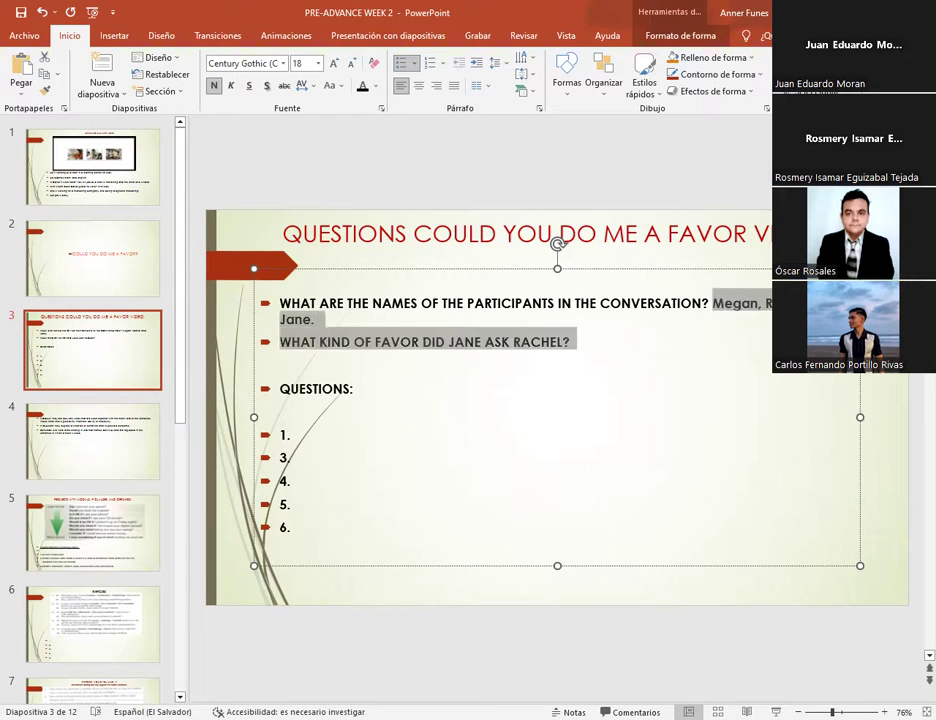
drag(711, 303, 330, 319)
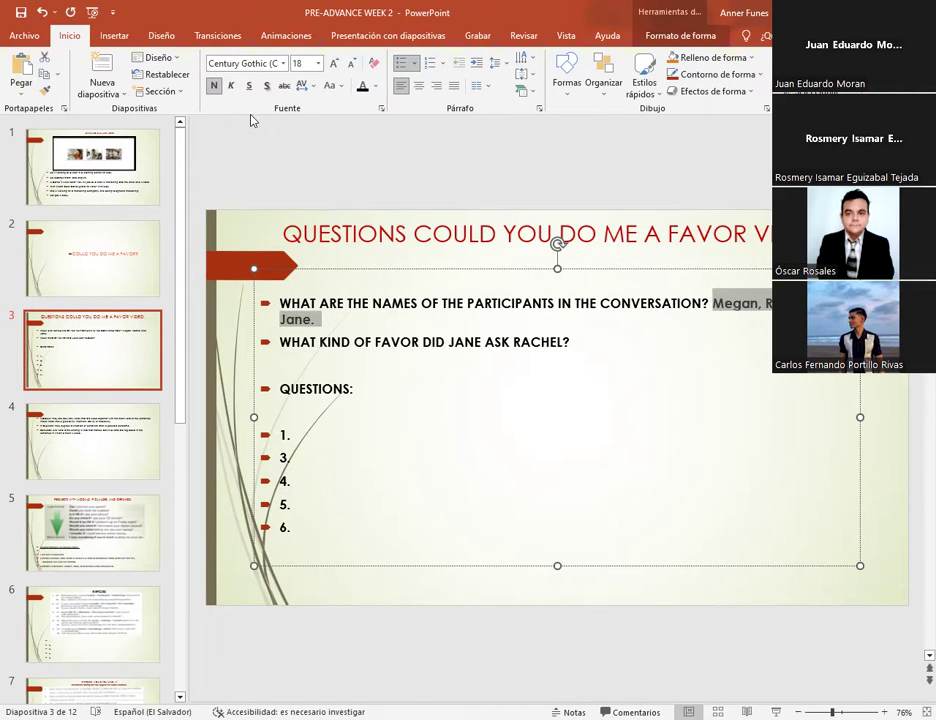
click(375, 86)
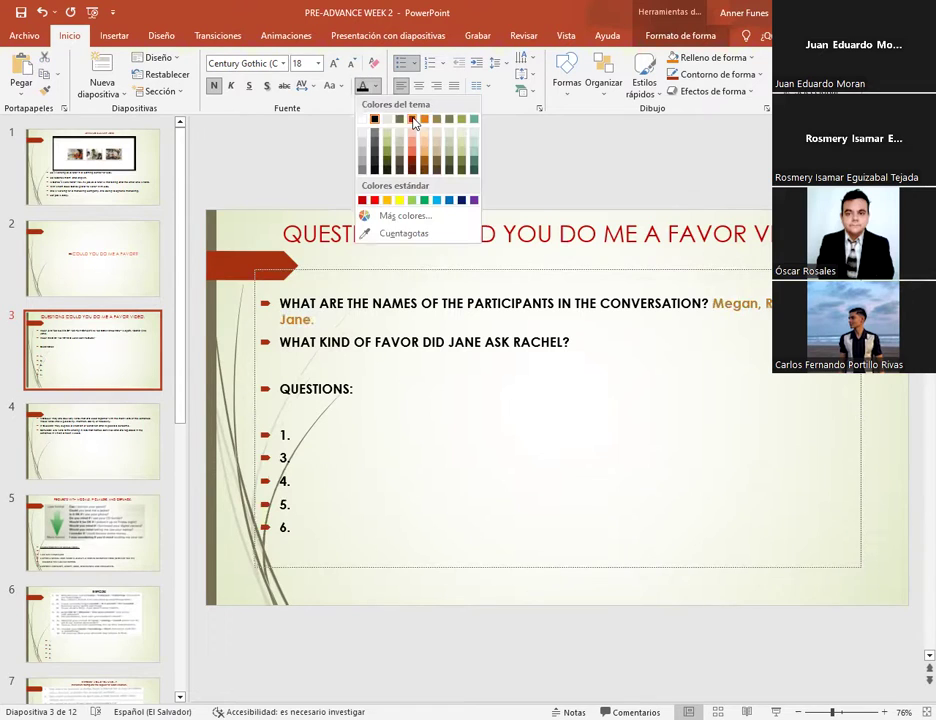
click(412, 121)
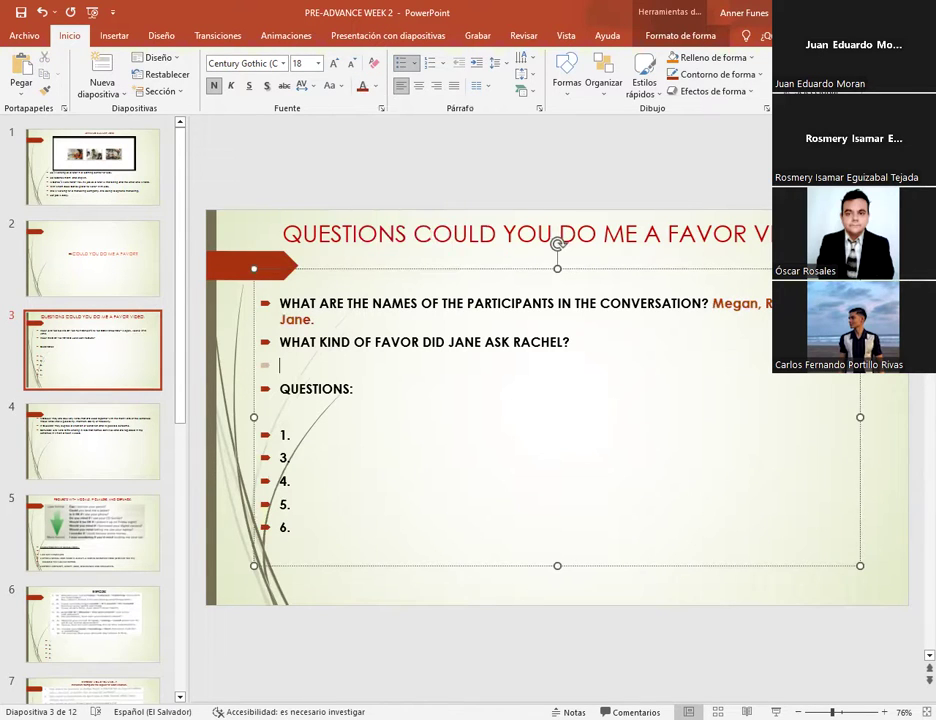
click(592, 349)
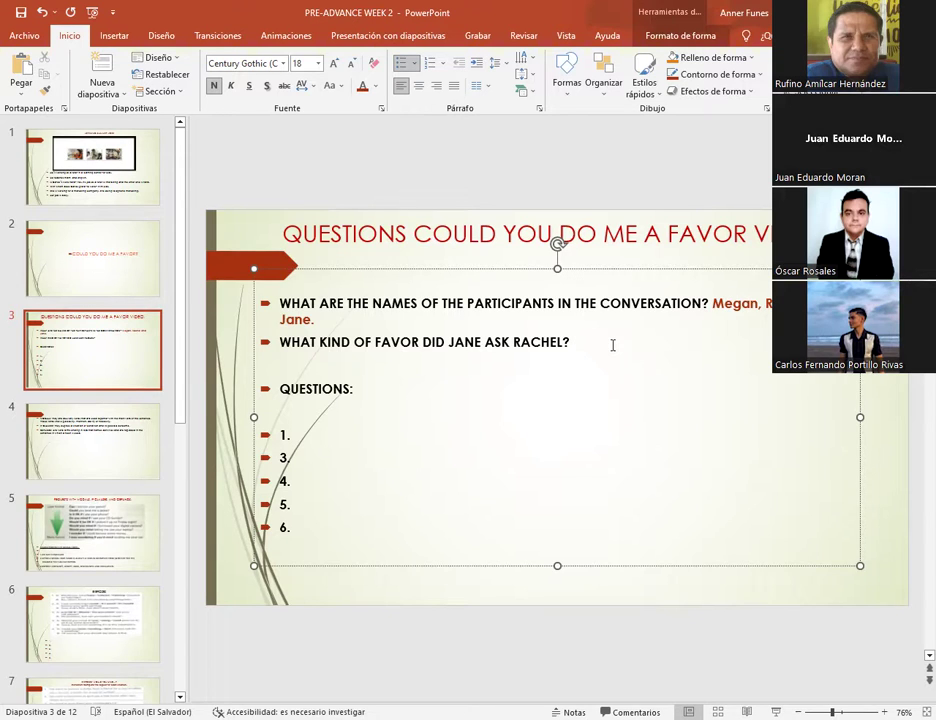
Step: Add the red answer 'She ask her to take of her daug' after Jane's favor question
text(She ask her to take)
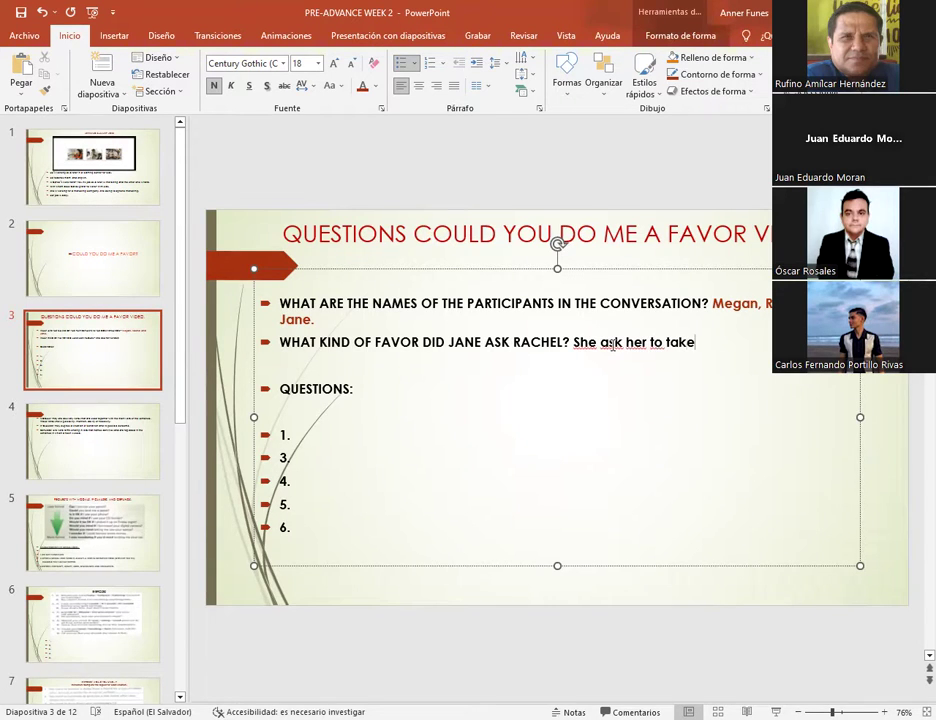
text( of her daug)
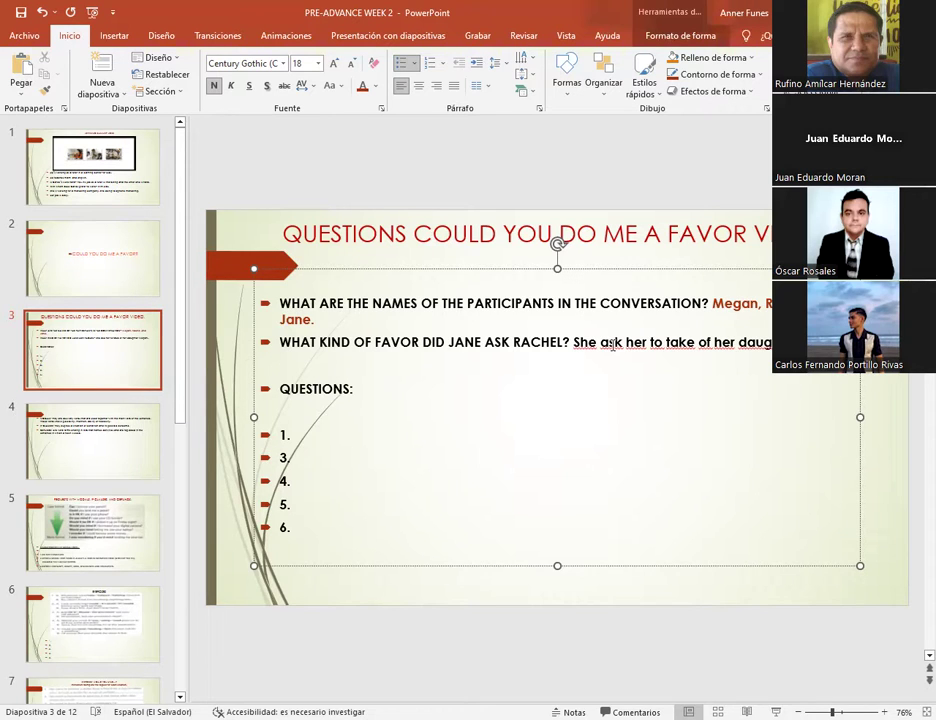
drag(571, 342, 790, 362)
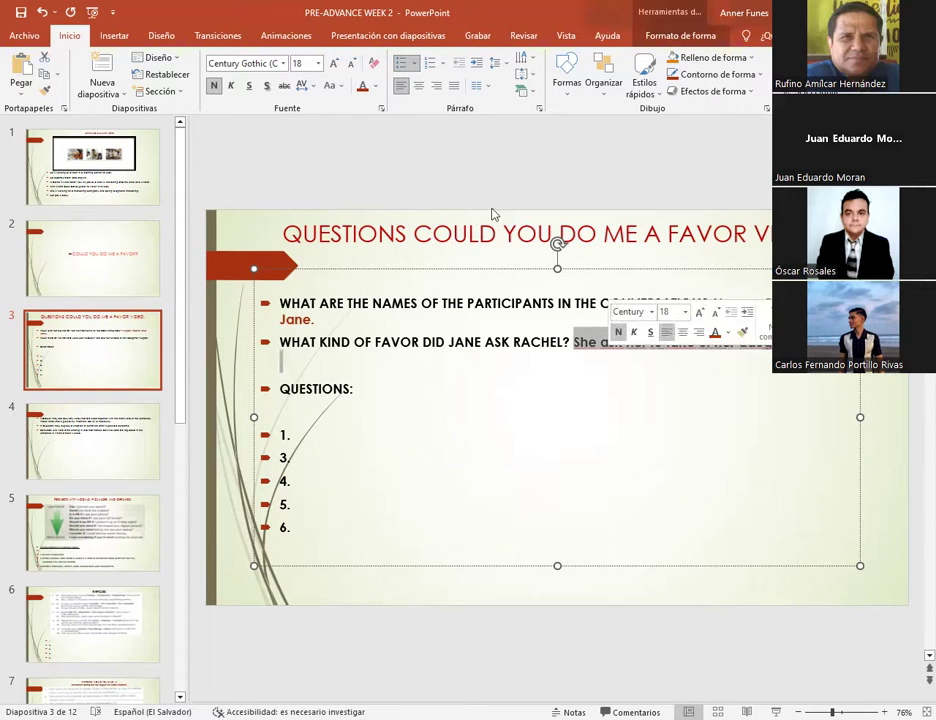
click(405, 368)
click(302, 437)
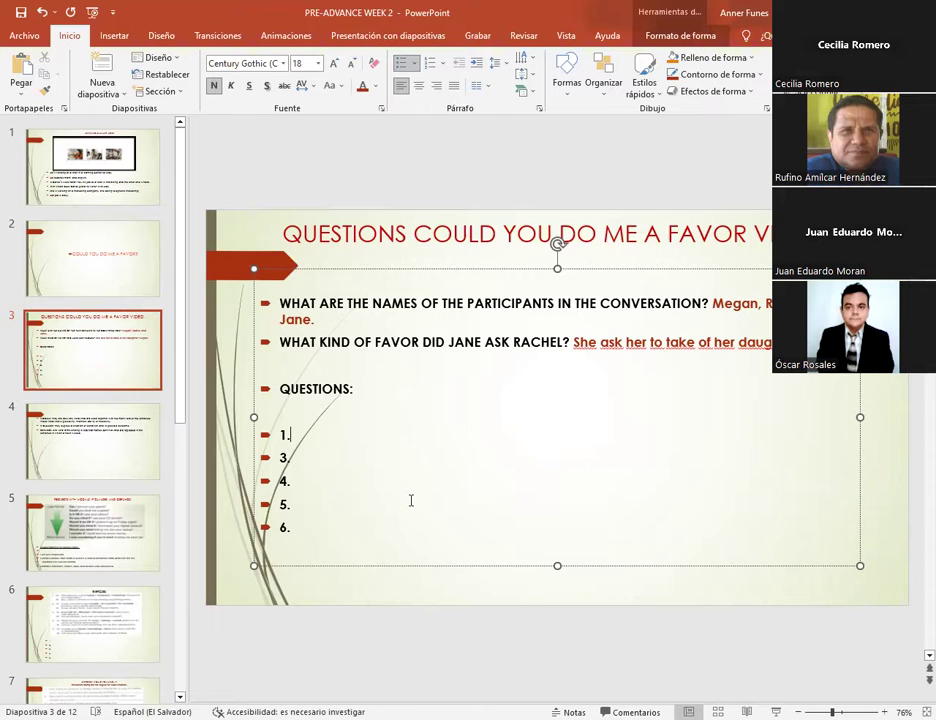
Step: Type the question 'Would you mind if she stayed with you tonight?'
text(W)
text(oulc)
key(BackSpace)
text(d you ming)
key(BackSpace)
text(d)
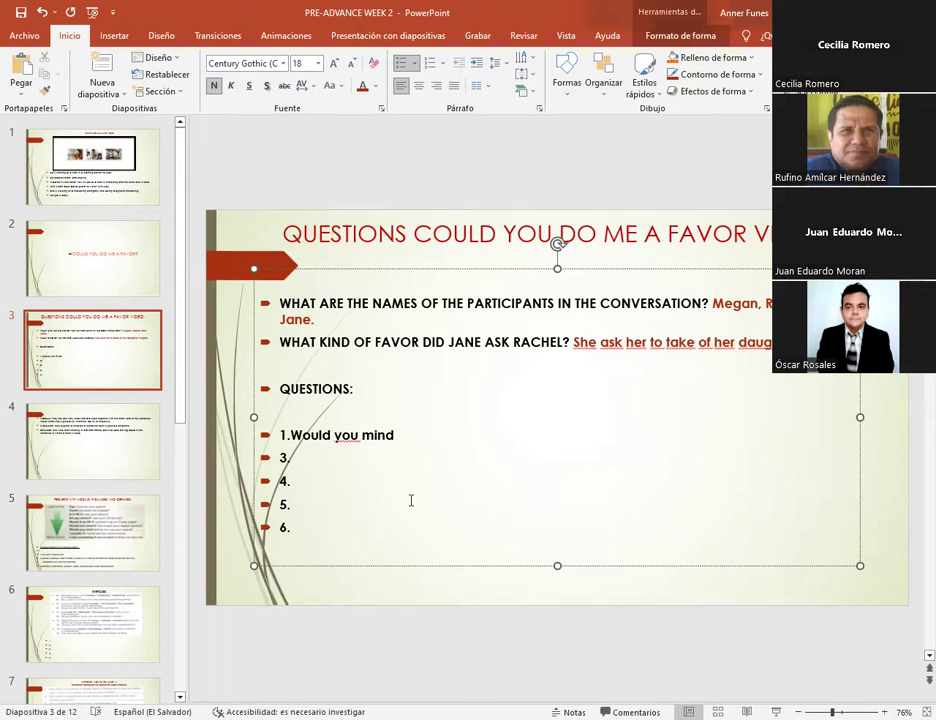
text( if she staye)
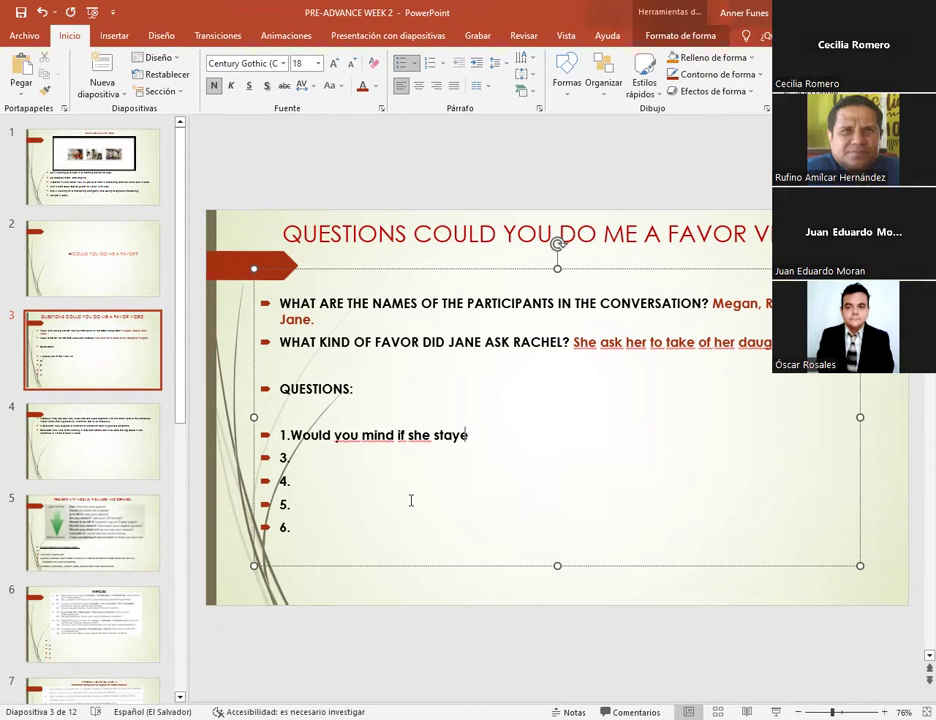
text(d with you ton mig)
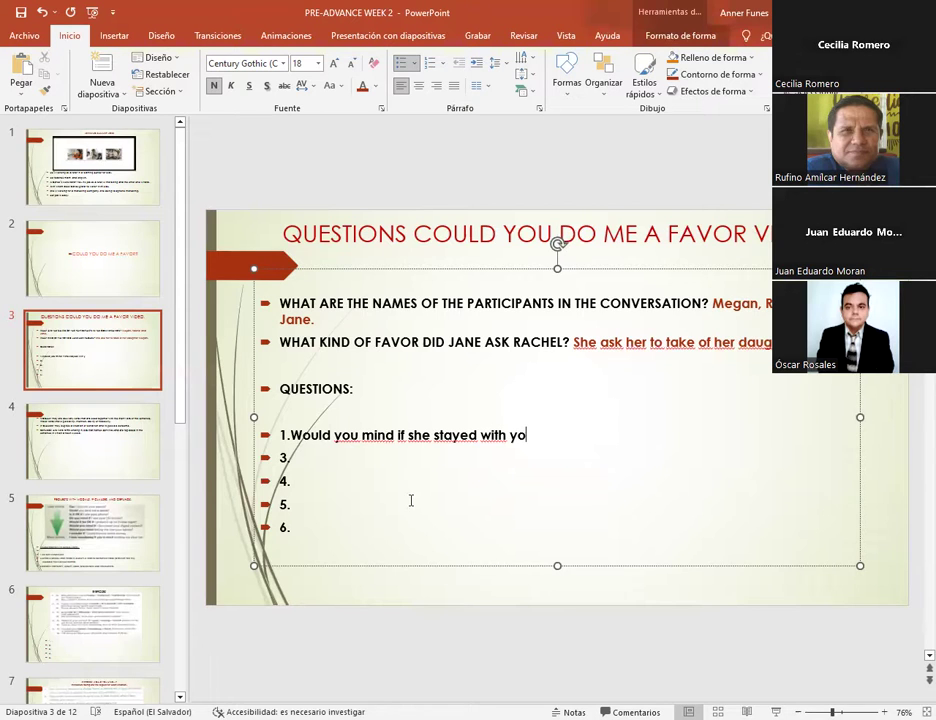
key(BackSpace)
key(BackSpace)
key(BackSpace)
key(BackSpace)
text(ight?)
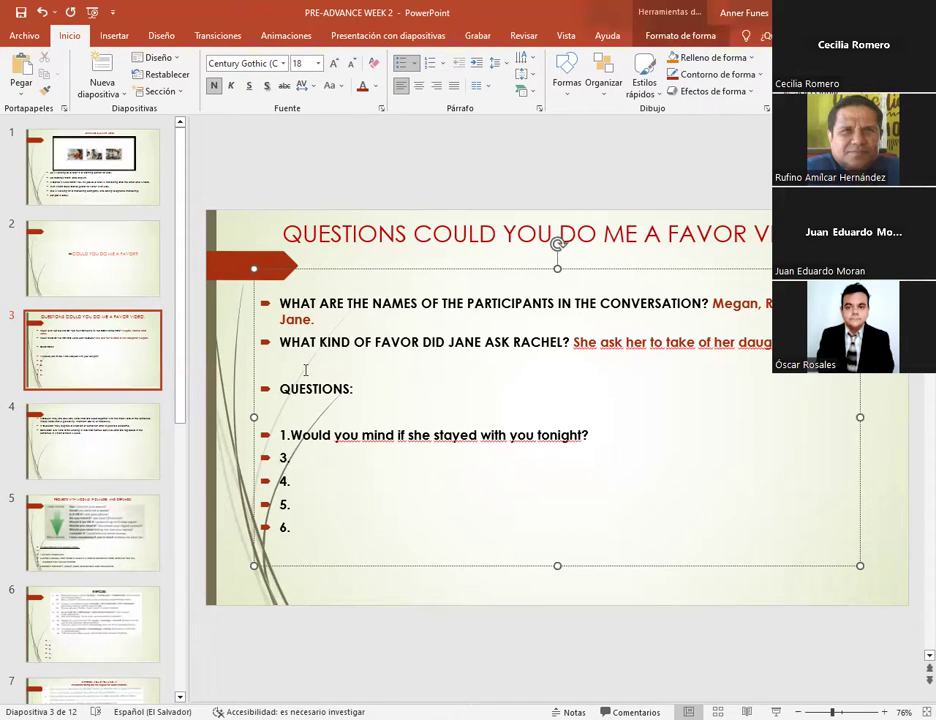
Step: Fix the list numbers and write 'Could you turn that down a little bit?' with lowercase 'little'
key(BackSpace)
text(2)
key(BackSpace)
text(3)
text(Could you )
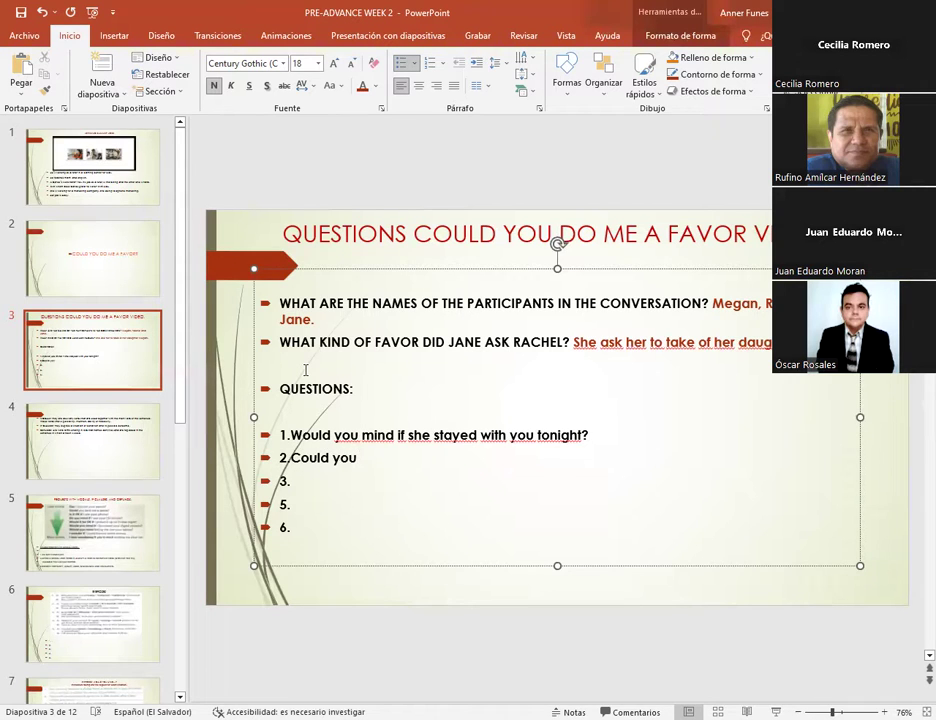
text(turn that d)
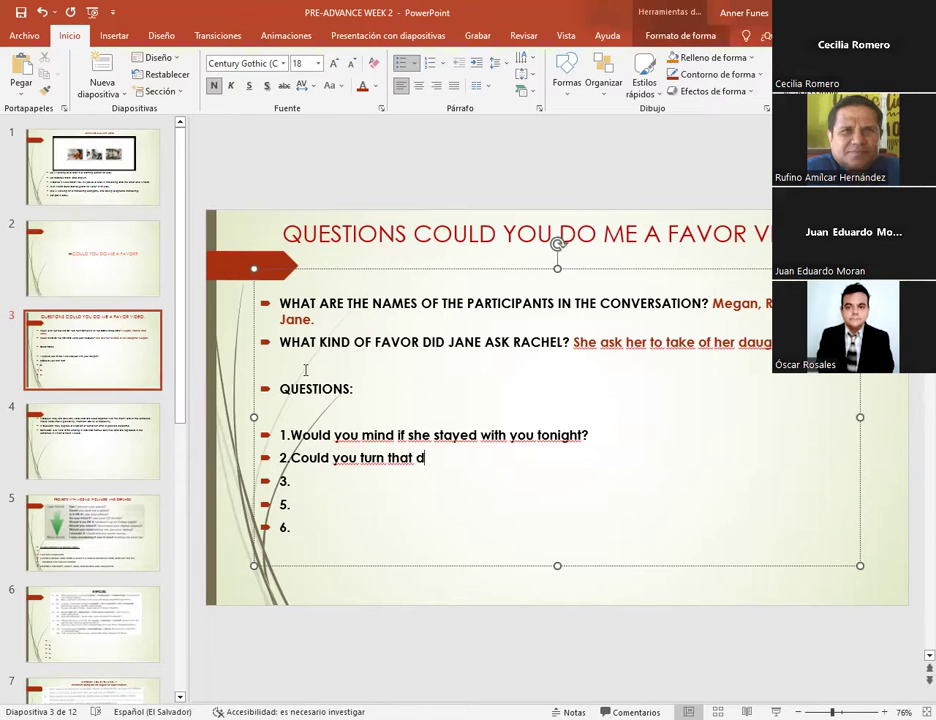
text(own a little)
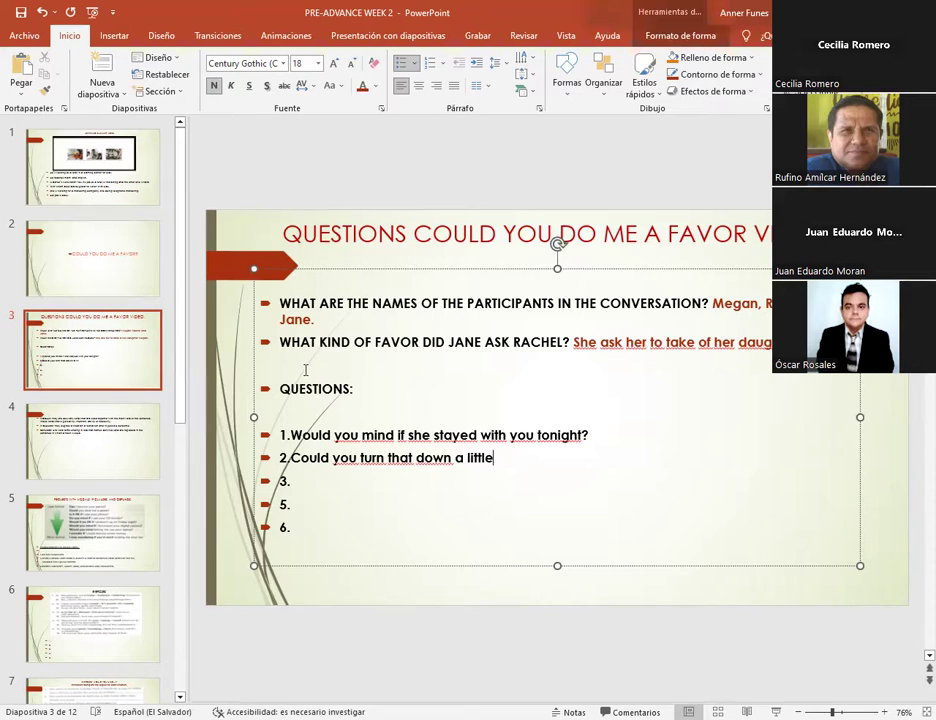
text( bit?)
key(Delete)
text(l)
Step: Renumber the two empty items below as 4 and 5
click(287, 505)
key(BackSpace)
text(4)
click(284, 527)
key(BackSpace)
text(5)
Step: Start question 3 with 'What could you please turn down the volume'
click(313, 480)
text(What)
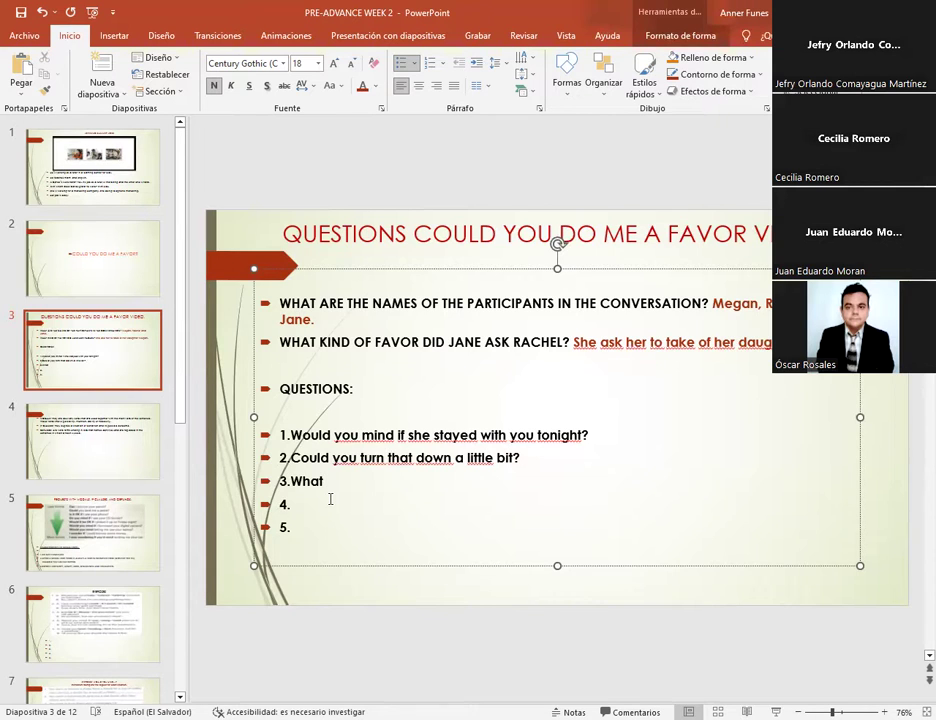
text(could you please )
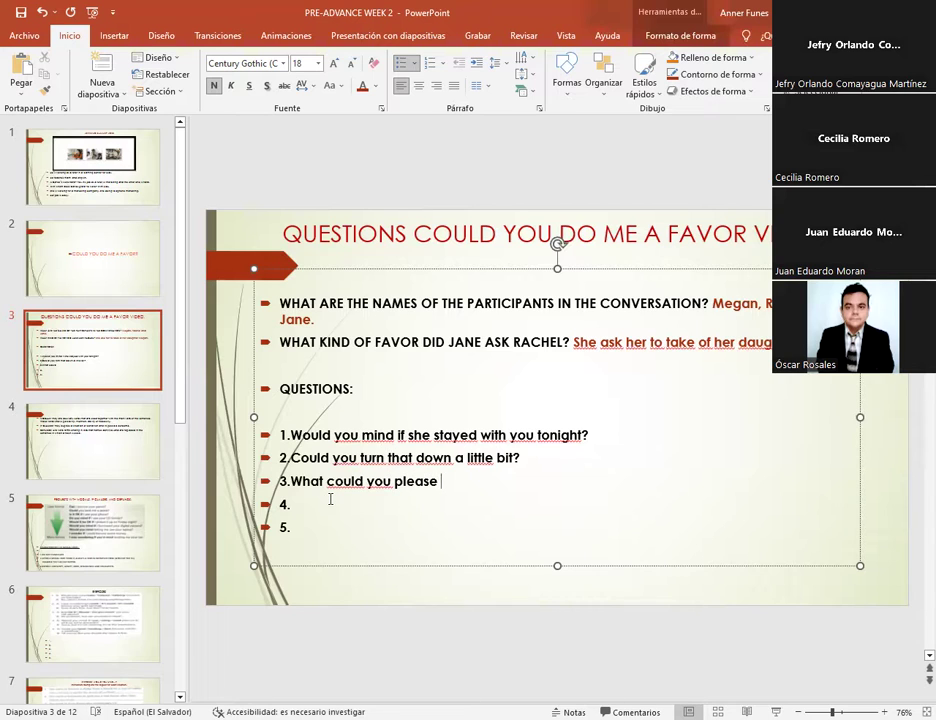
text(turn down )
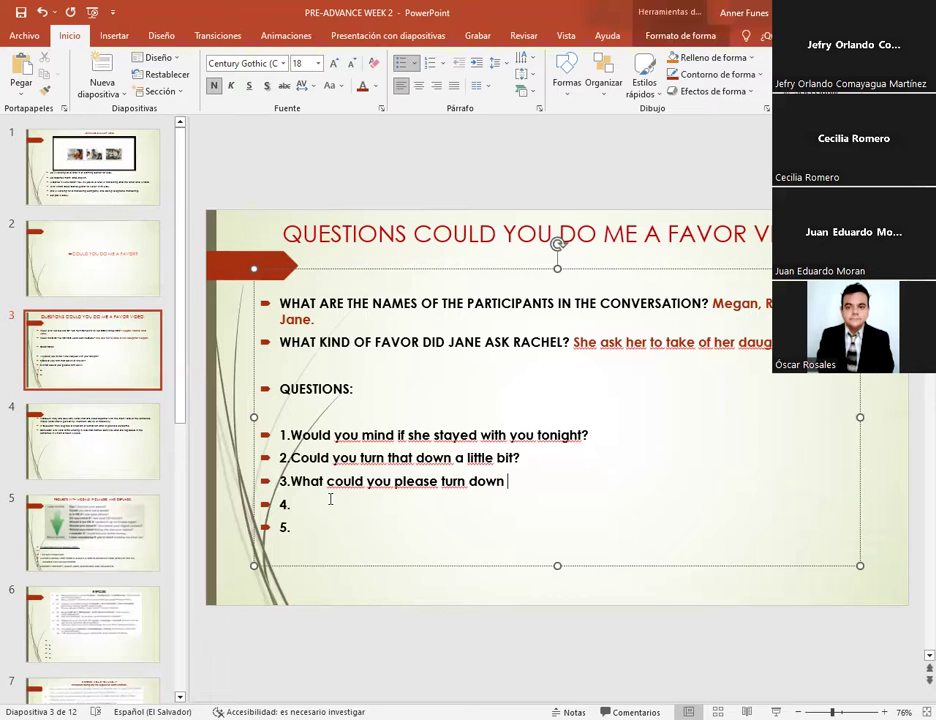
text(the volume)
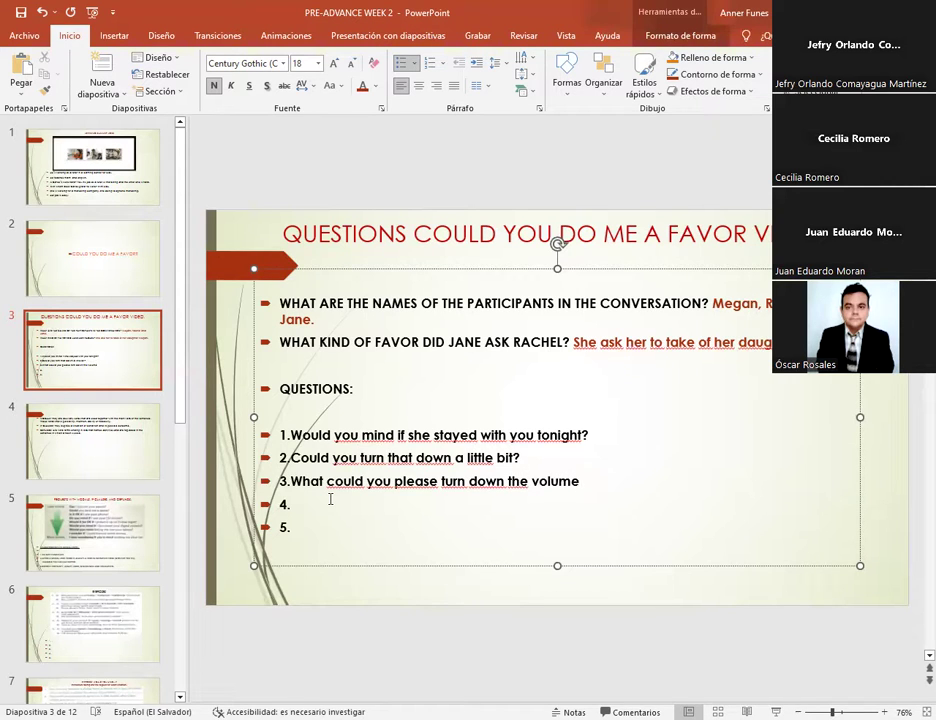
text(=?)
Step: End question 3 with 'volume?' and write question 4, 'Can I have something to eat?'
key(BackSpace)
key(BackSpace)
key(BackSpace)
text(e?)
click(304, 503)
text(Can I have something)
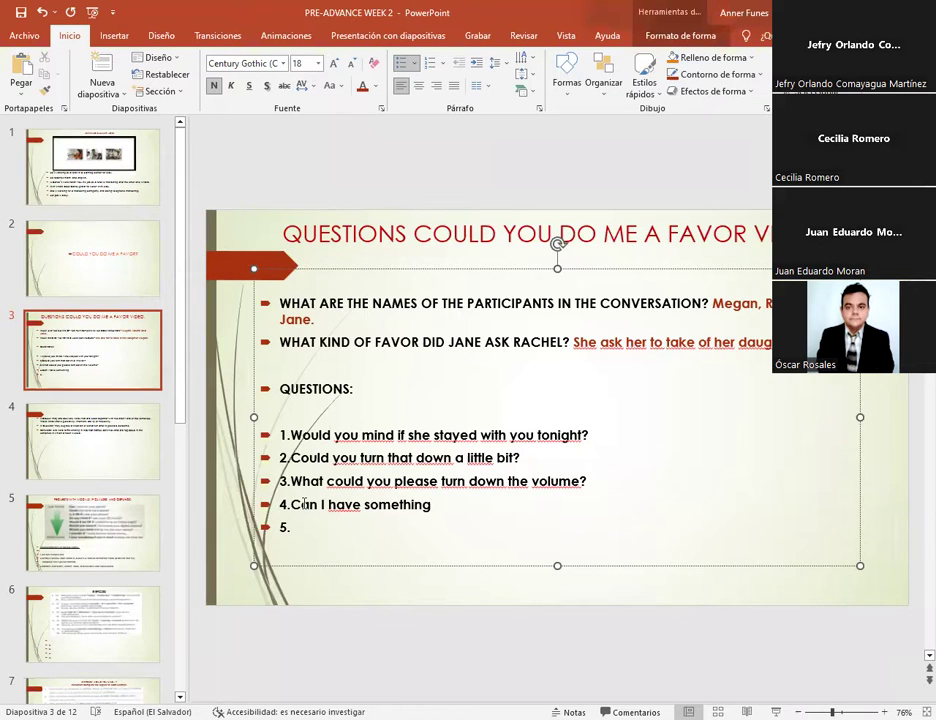
text( to eat?)
click(302, 521)
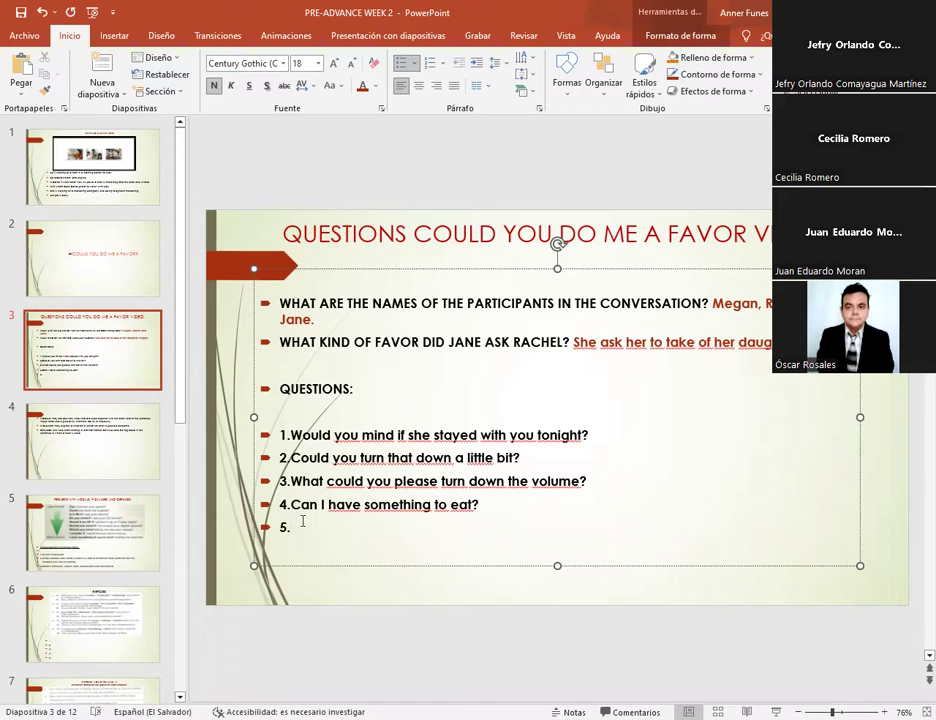
Step: Append the vocabulary note 'starving: hambrienta.' to the end of the QUESTIONS: line
click(383, 389)
text(atarving)
key(BackSpace)
key(BackSpace)
key(BackSpace)
key(BackSpace)
key(BackSpace)
key(BackSpace)
key(BackSpace)
key(BackSpace)
key(BackSpace)
text(starving: ham)
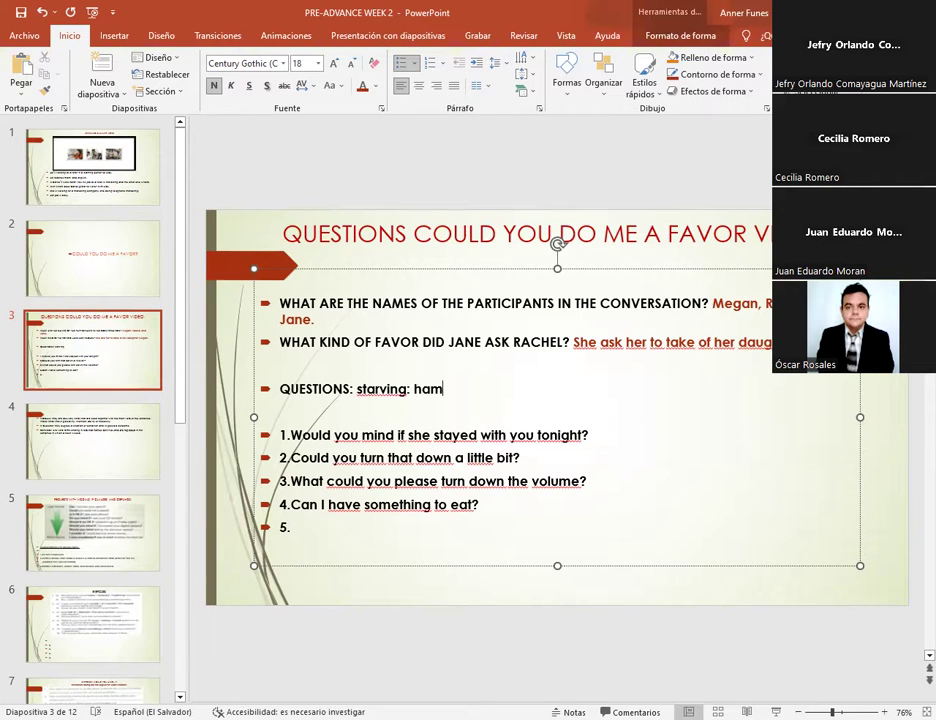
text(brienta.)
drag(359, 389, 481, 393)
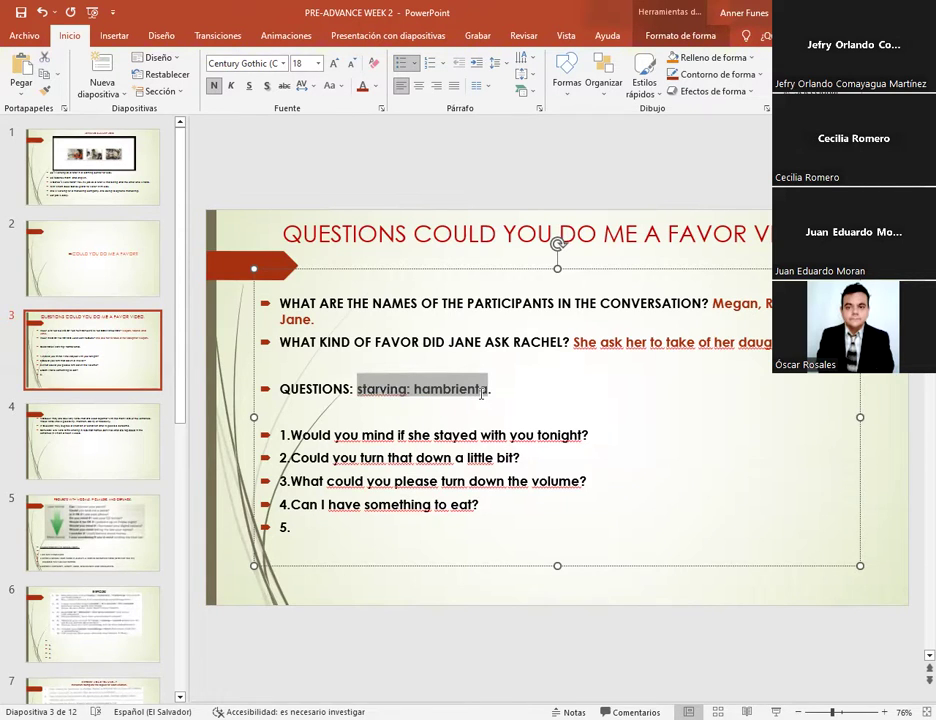
drag(481, 393, 489, 392)
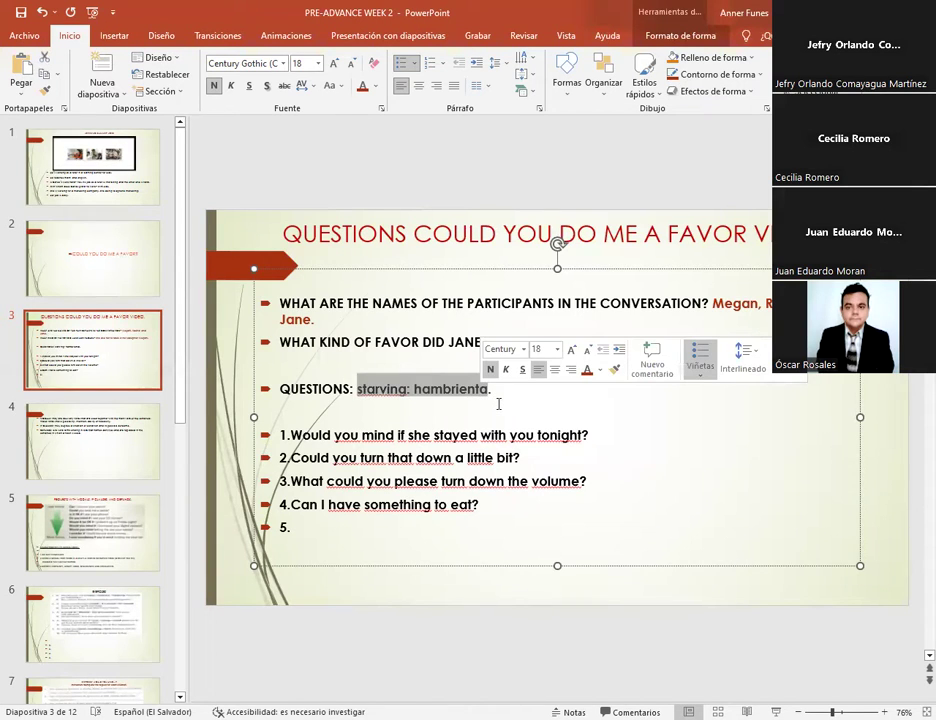
click(498, 407)
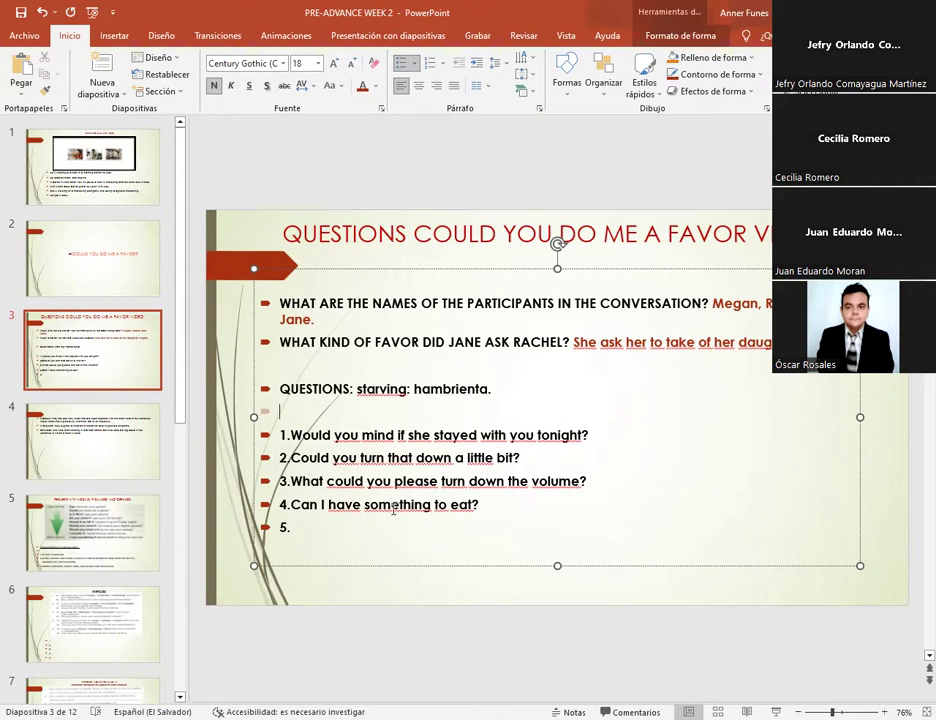
Step: Write question 5: 'Can we watch the second movie after this one´s over?'
click(304, 524)
text(Can we watc)
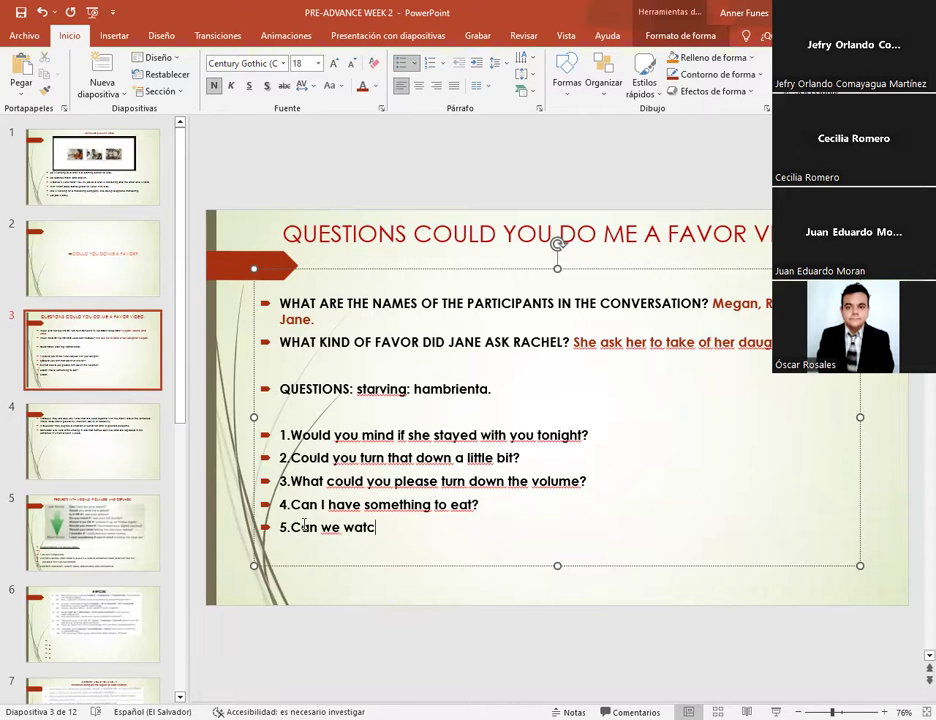
text(h the second)
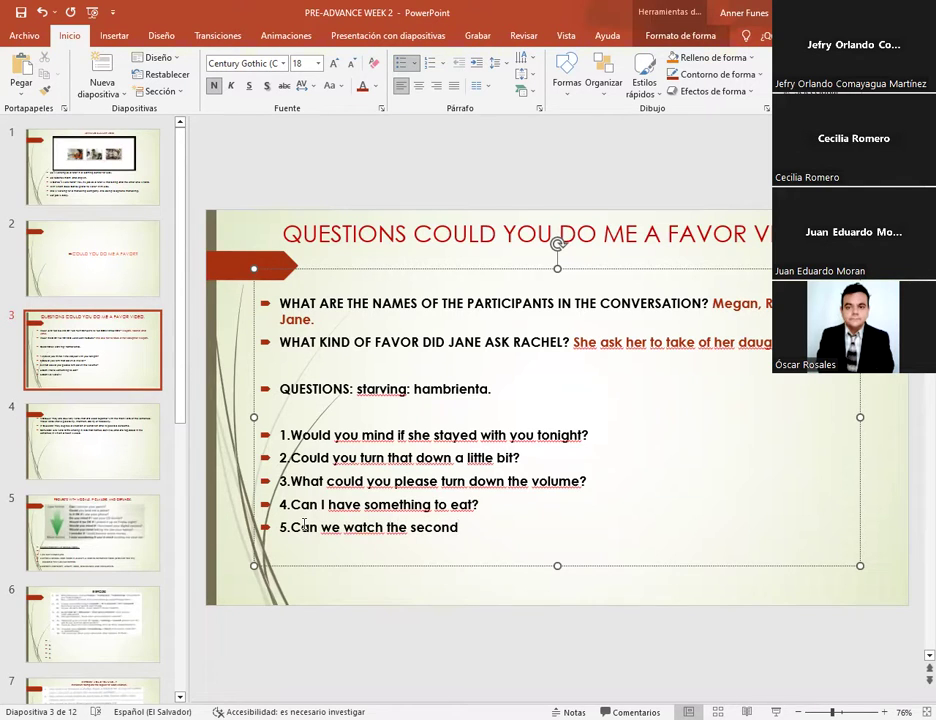
text( movie after)
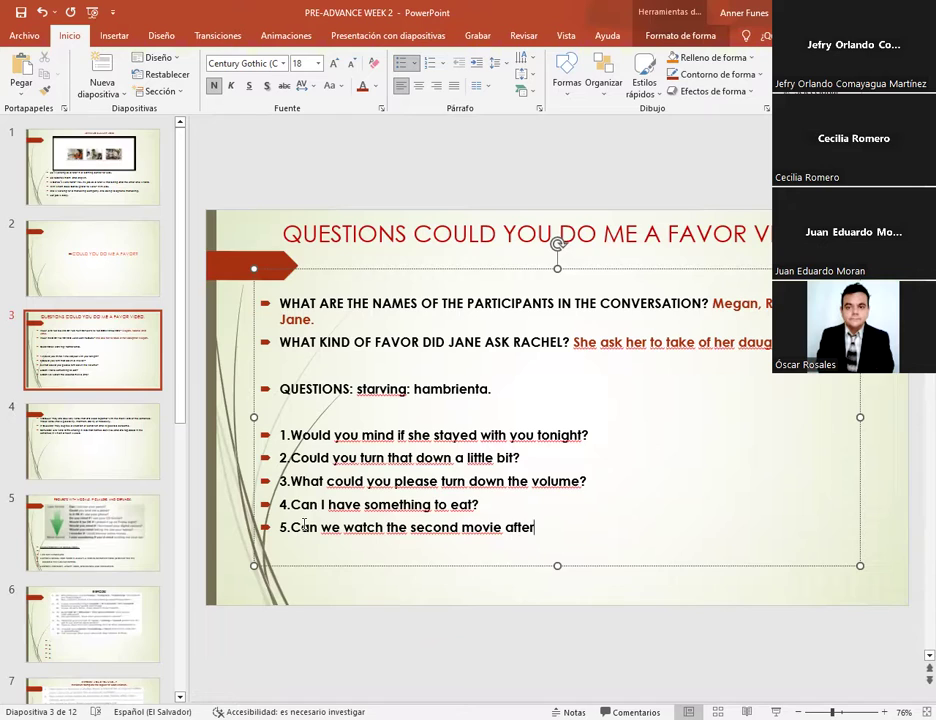
text( thos)
key(BackSpace)
key(BackSpace)
key(BackSpace)
text(is one´s over?)
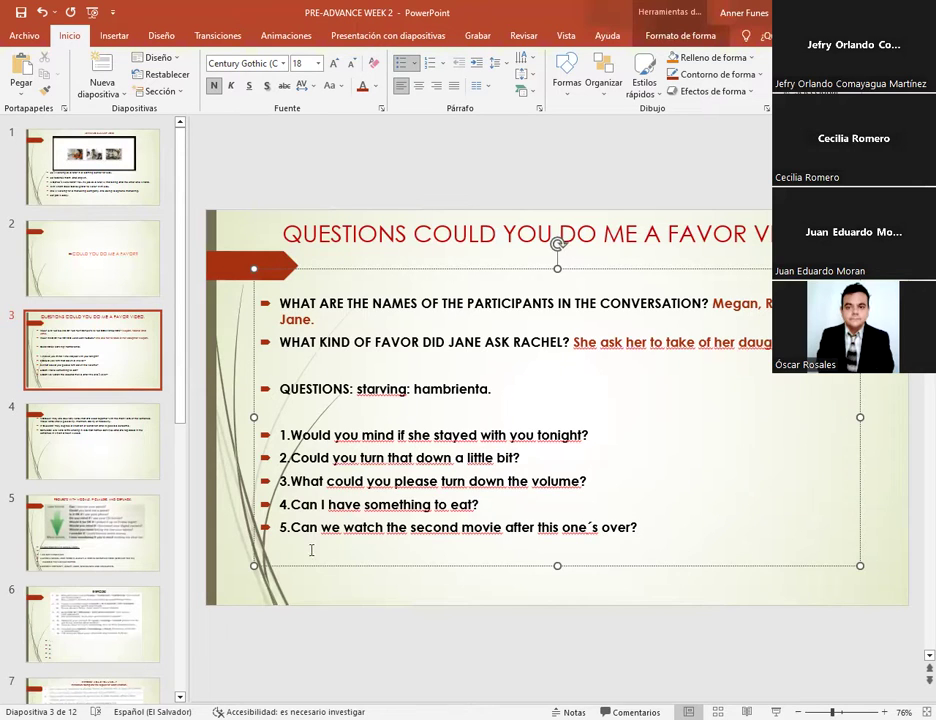
Step: Add question 6, 'Would you mind if I borrowed this one?', and save the presentation
click(684, 557)
text(6.Would)
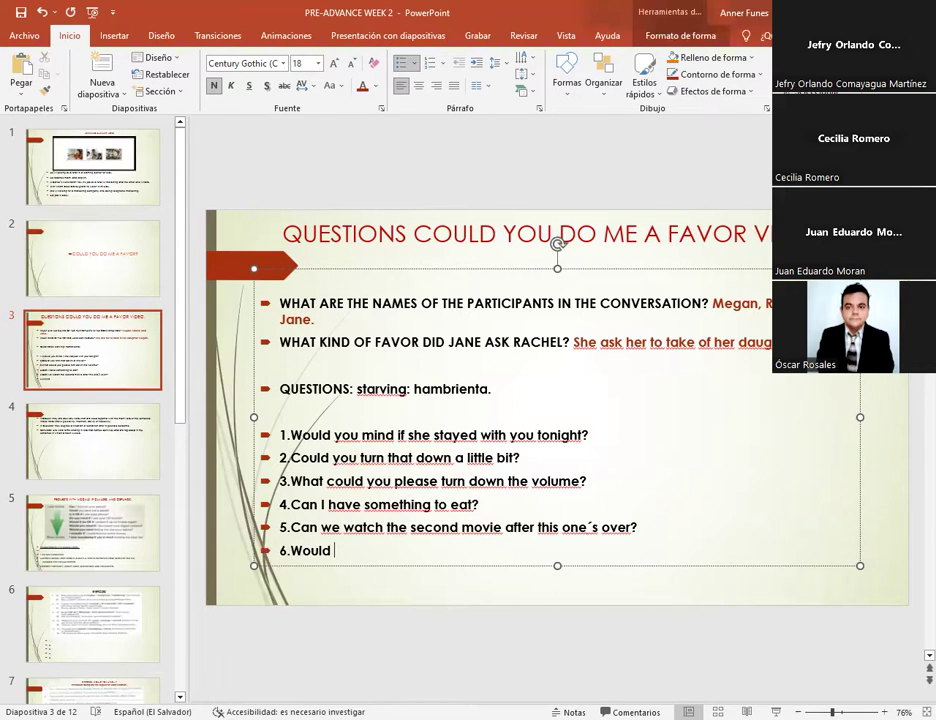
text( you mind if )
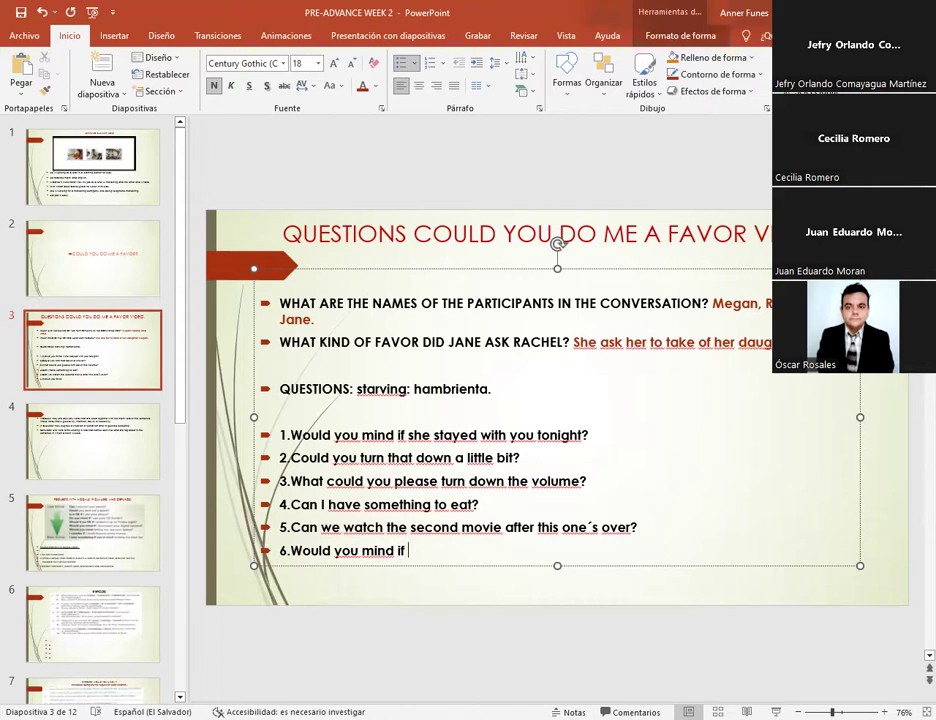
text(I borrowed this one?)
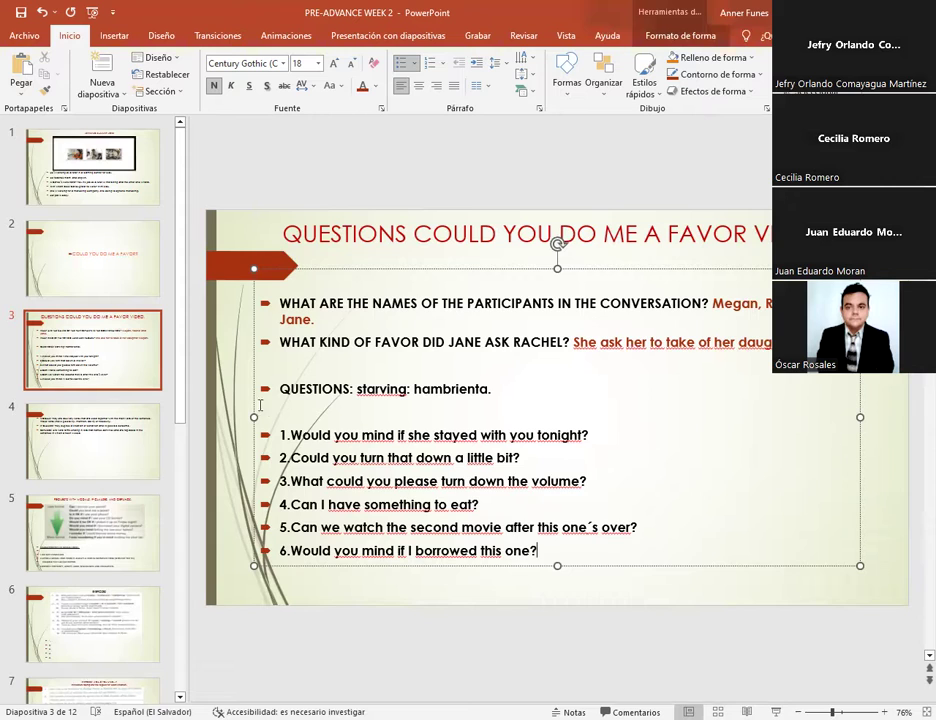
click(21, 13)
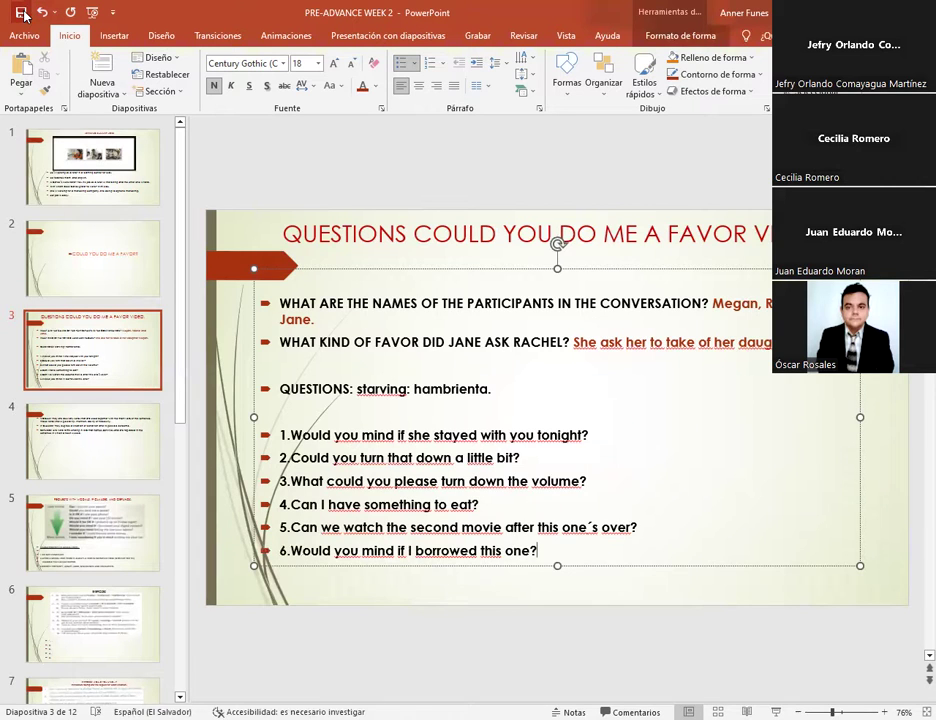
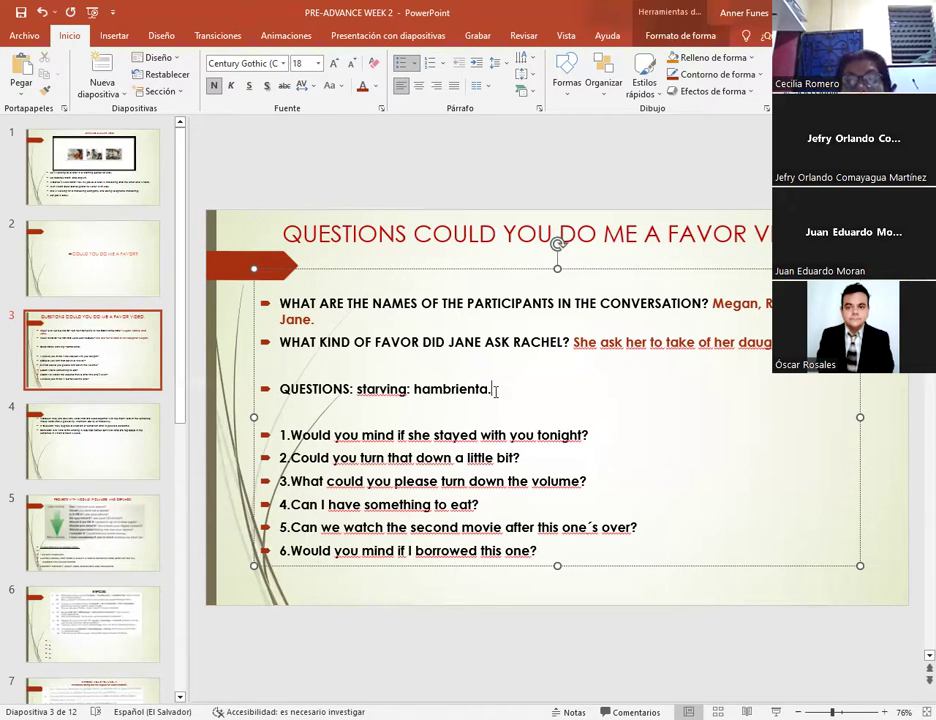
Step: Delete 'starving: hambrienta' from slide 3's QUESTIONS line and save the presentation
key(BackSpace)
key(BackSpace)
key(BackSpace)
key(BackSpace)
key(BackSpace)
key(BackSpace)
key(BackSpace)
key(BackSpace)
key(BackSpace)
key(BackSpace)
key(BackSpace)
key(BackSpace)
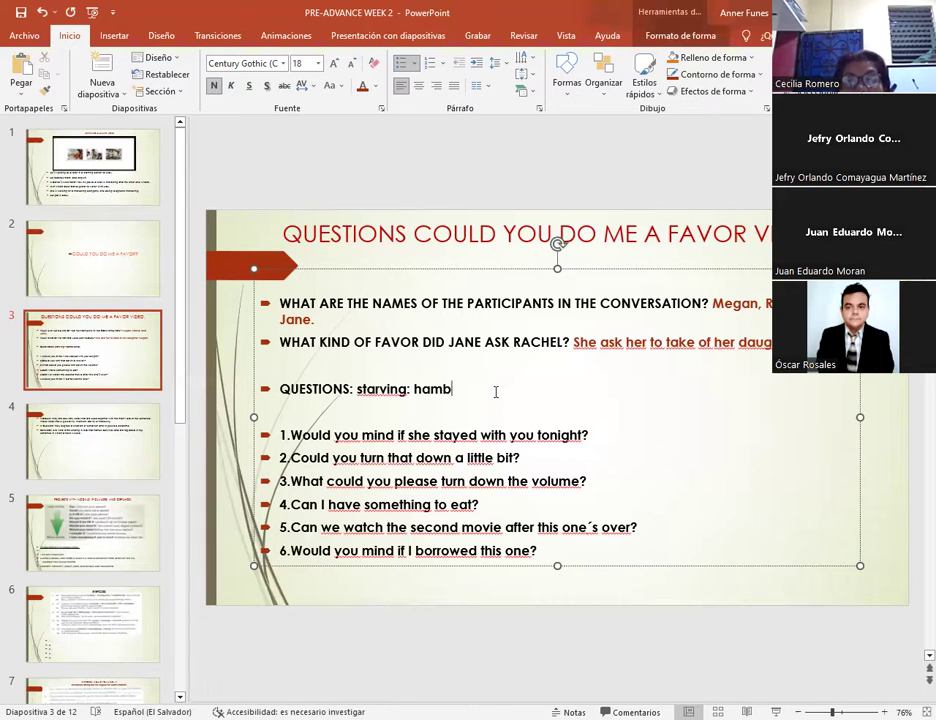
key(BackSpace)
key(BackSpace)
key(BackSpace)
key(BackSpace)
key(BackSpace)
key(BackSpace)
key(BackSpace)
key(BackSpace)
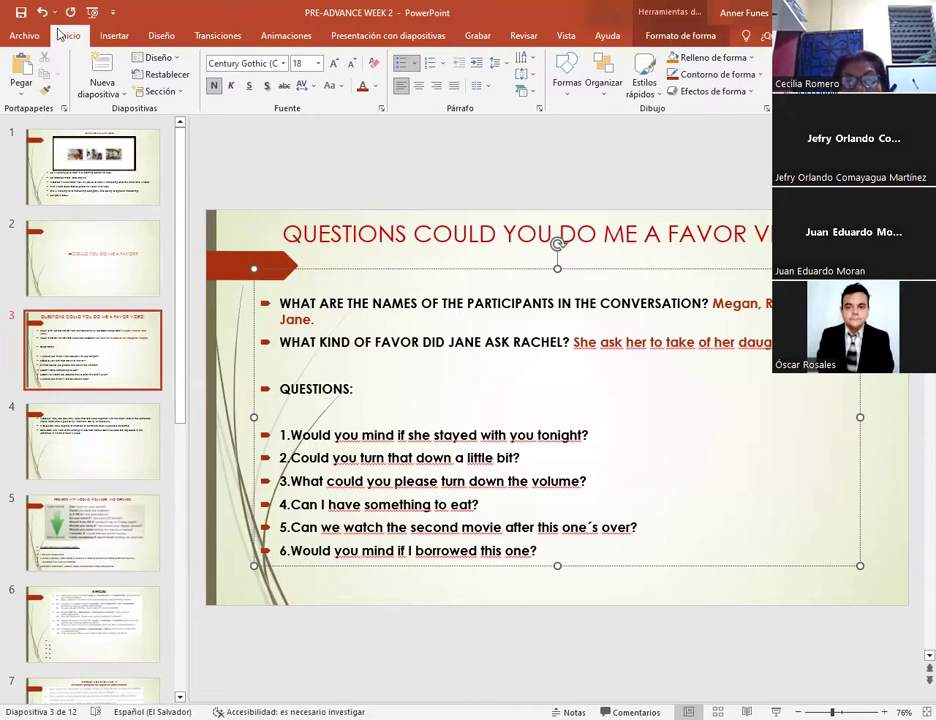
click(19, 17)
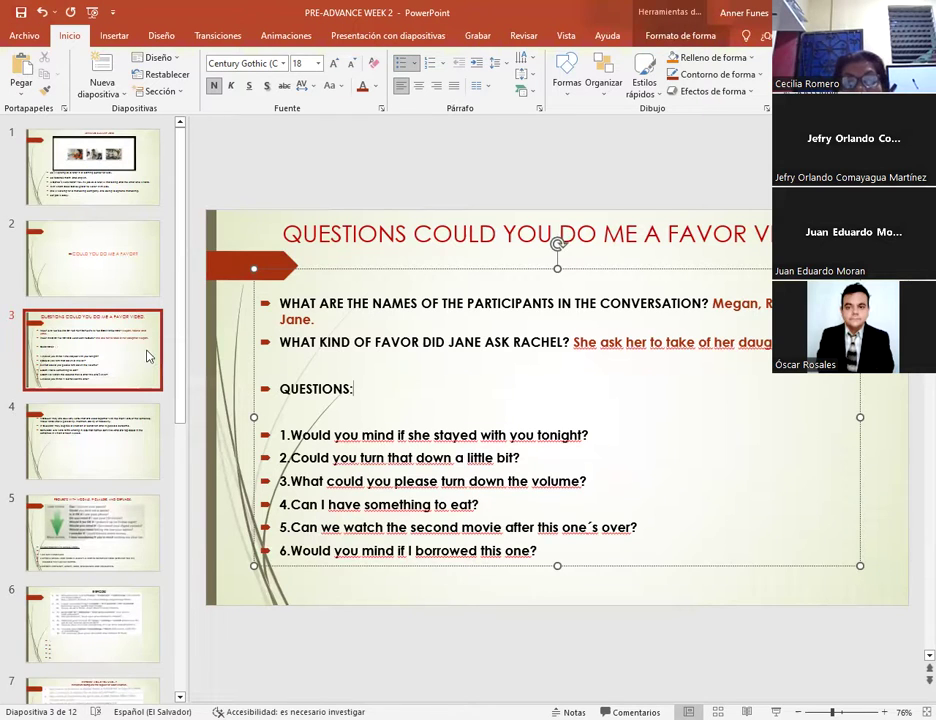
click(98, 374)
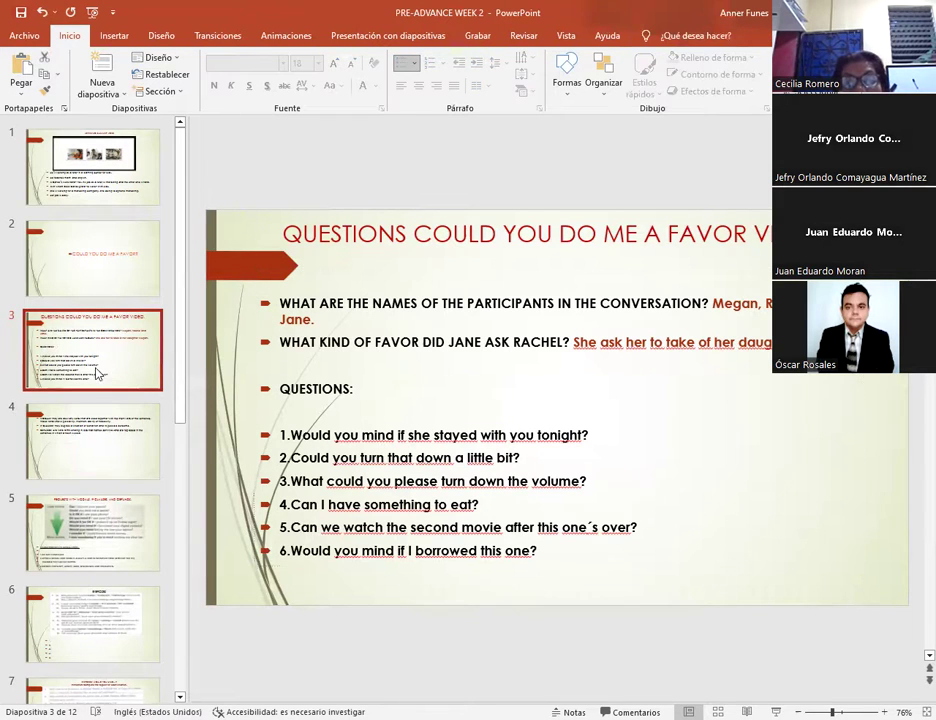
Step: Page through slides 4, 5, 3 and 2, ending on slide 1, LISTENING SUMMER JOBS
click(98, 455)
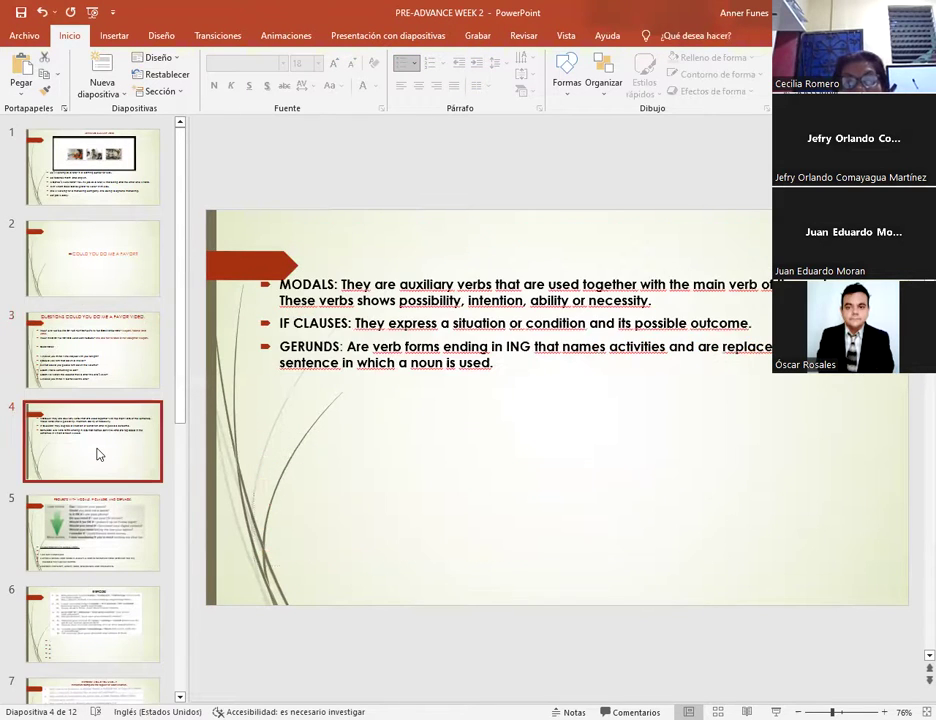
click(87, 537)
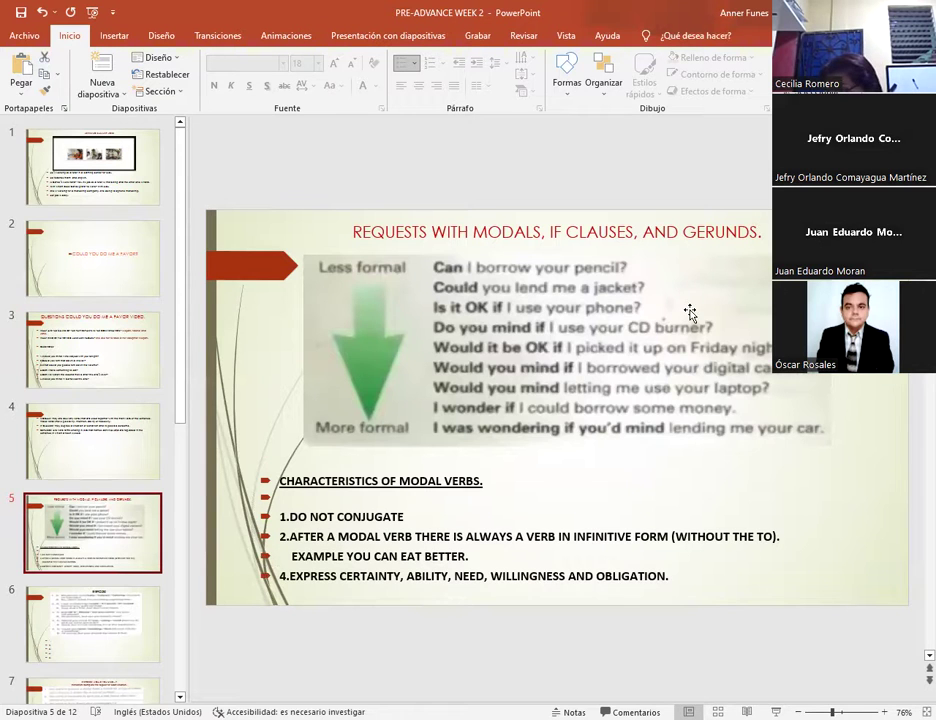
click(70, 367)
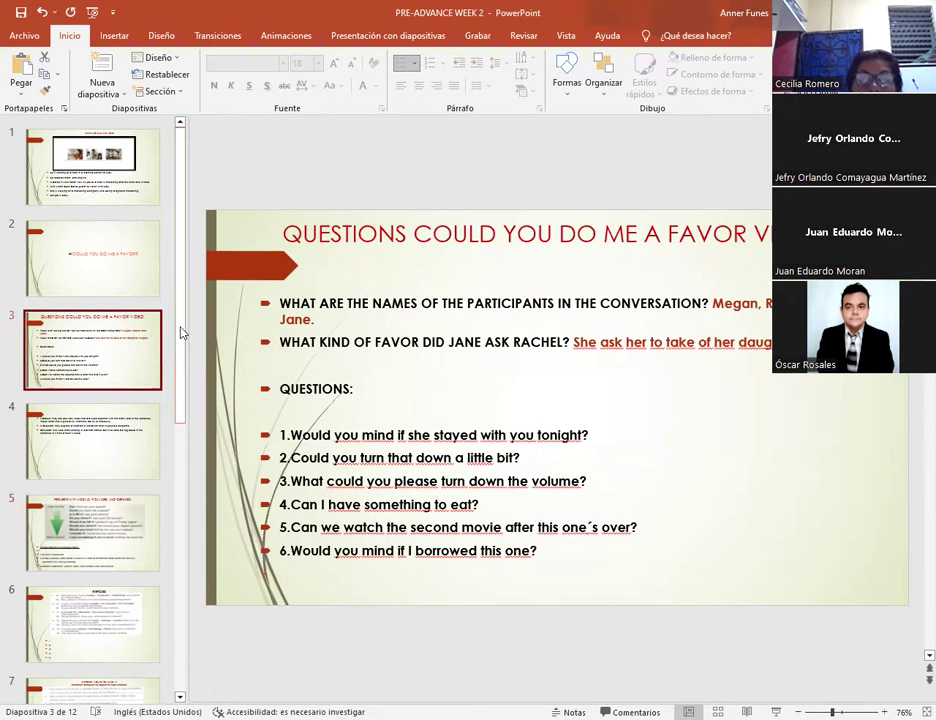
click(81, 247)
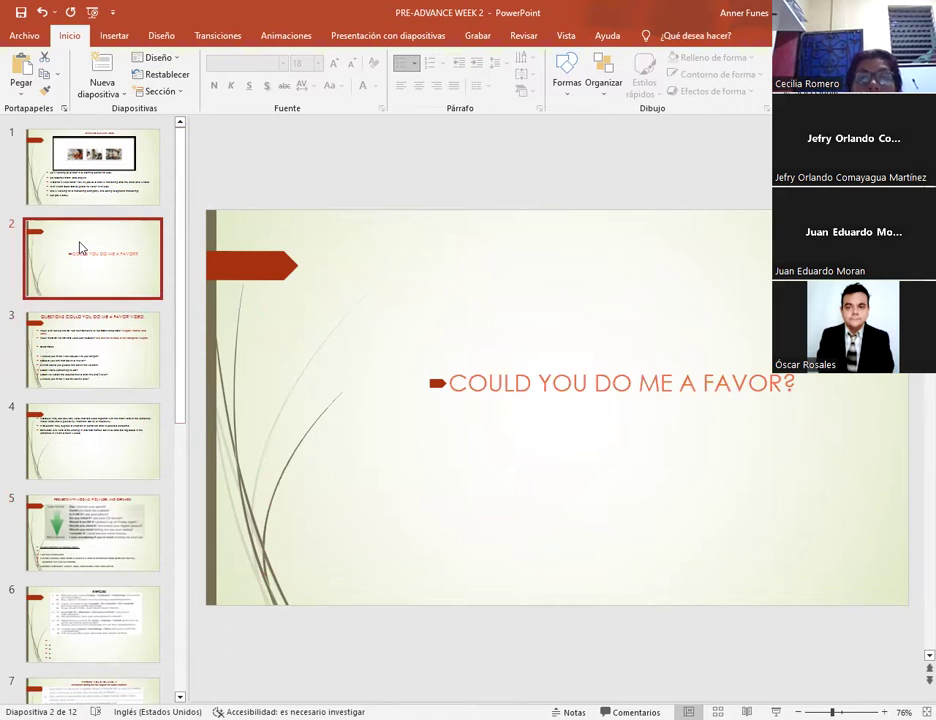
click(56, 170)
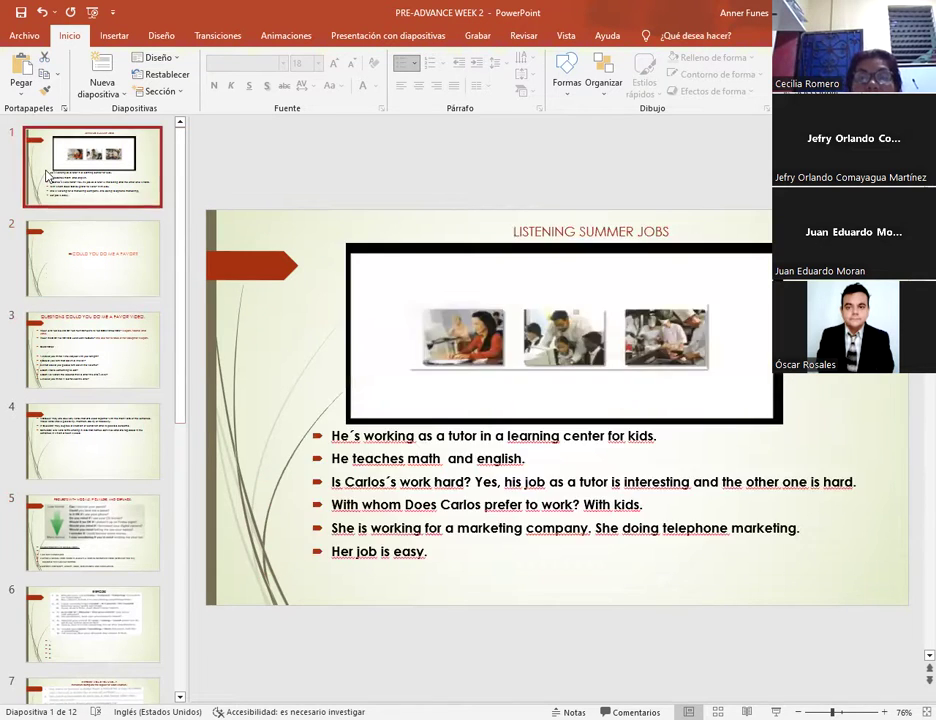
Step: Show slide 3, 'QUESTIONS COULD YOU DO ME A FAVOR VIDEO', with its six questions
click(92, 355)
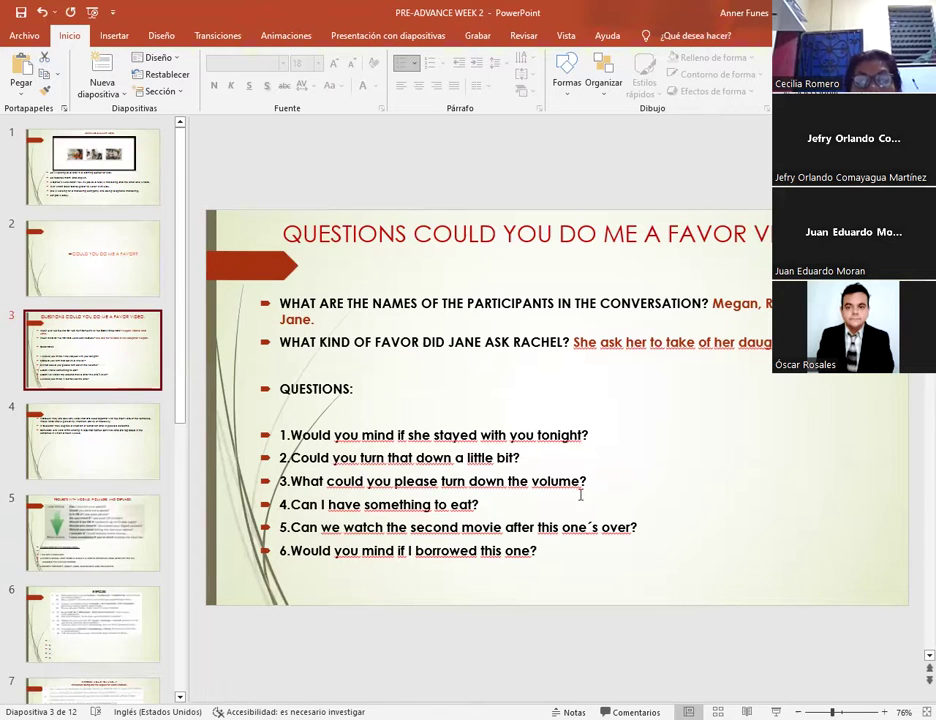
Step: Briefly enter slide 3's question list, then move on to slide 4's grammar definitions
click(291, 481)
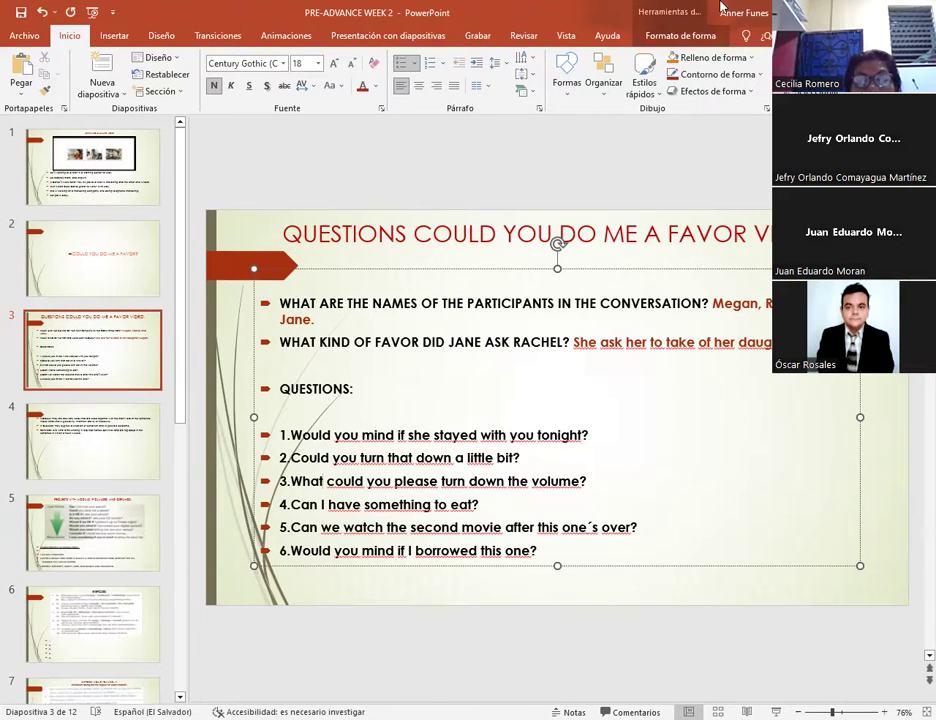
click(98, 362)
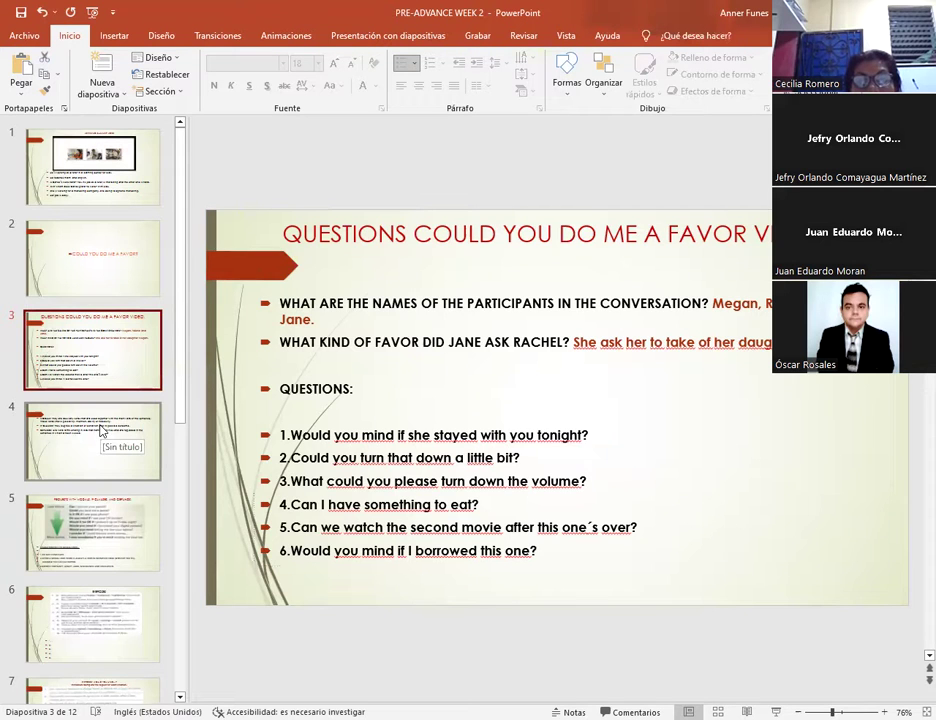
click(100, 430)
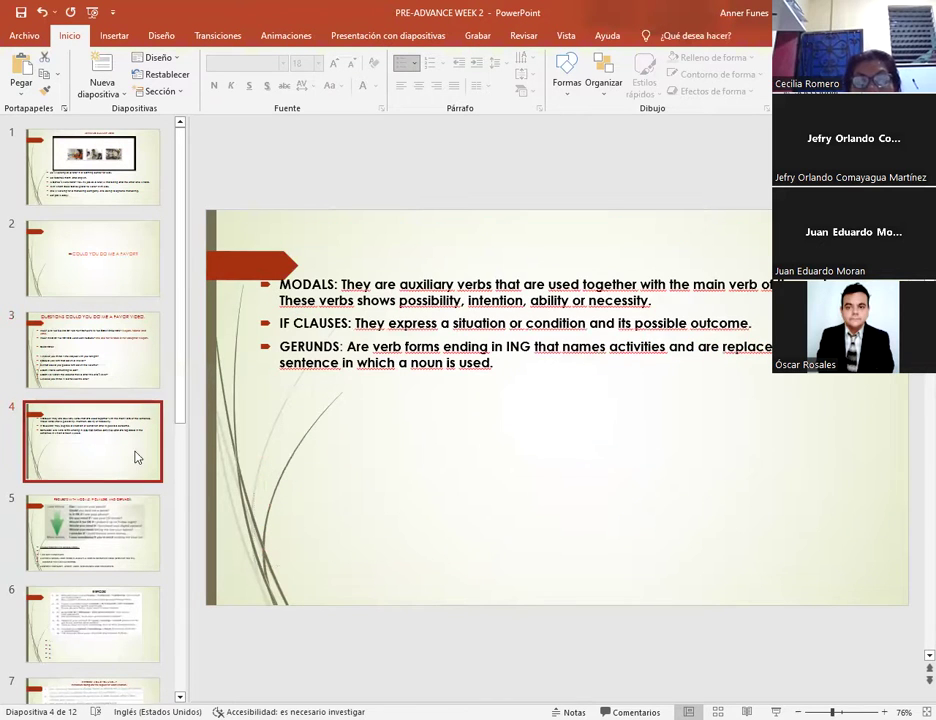
Step: Display slide 5, REQUESTS WITH MODALS, IF CLAUSES, AND GERUNDS
click(96, 533)
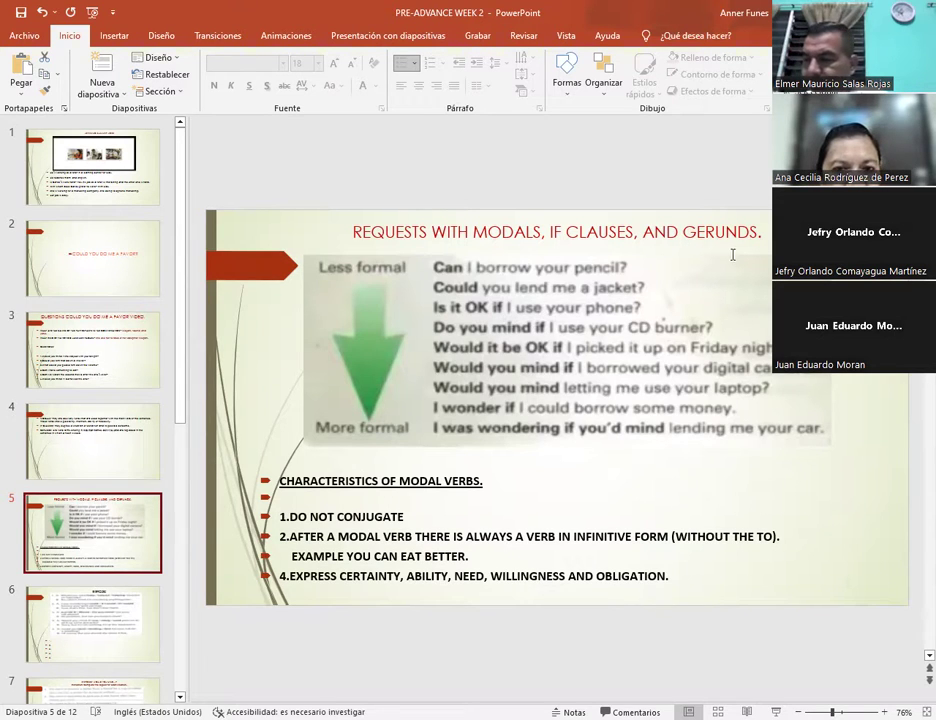
Step: Go back via slide 3 to slide 4's MODALS, IF CLAUSES and GERUNDS definitions
click(74, 398)
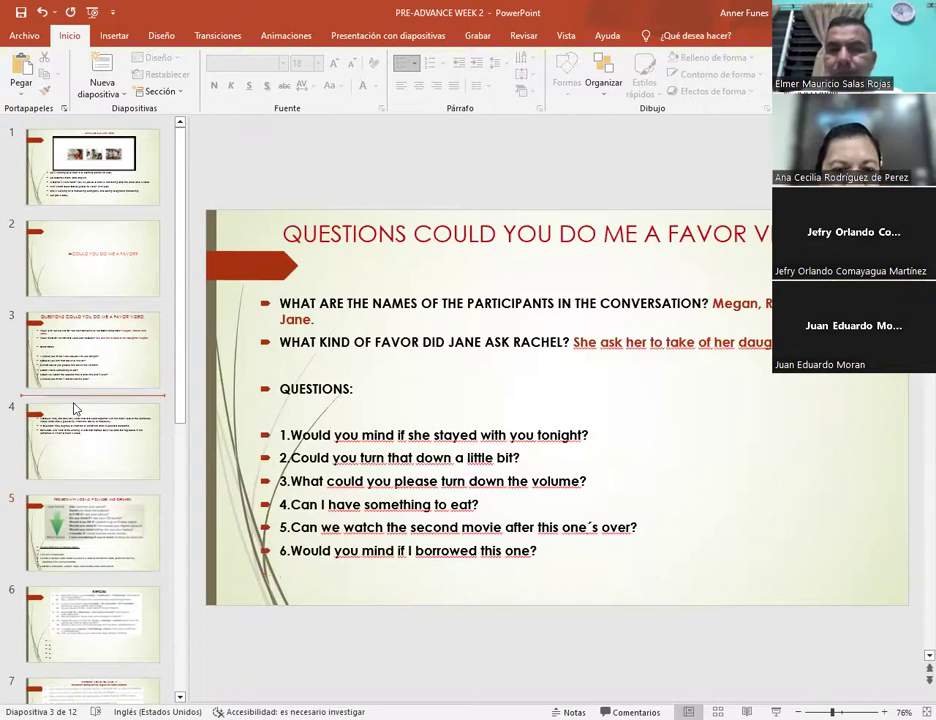
click(102, 354)
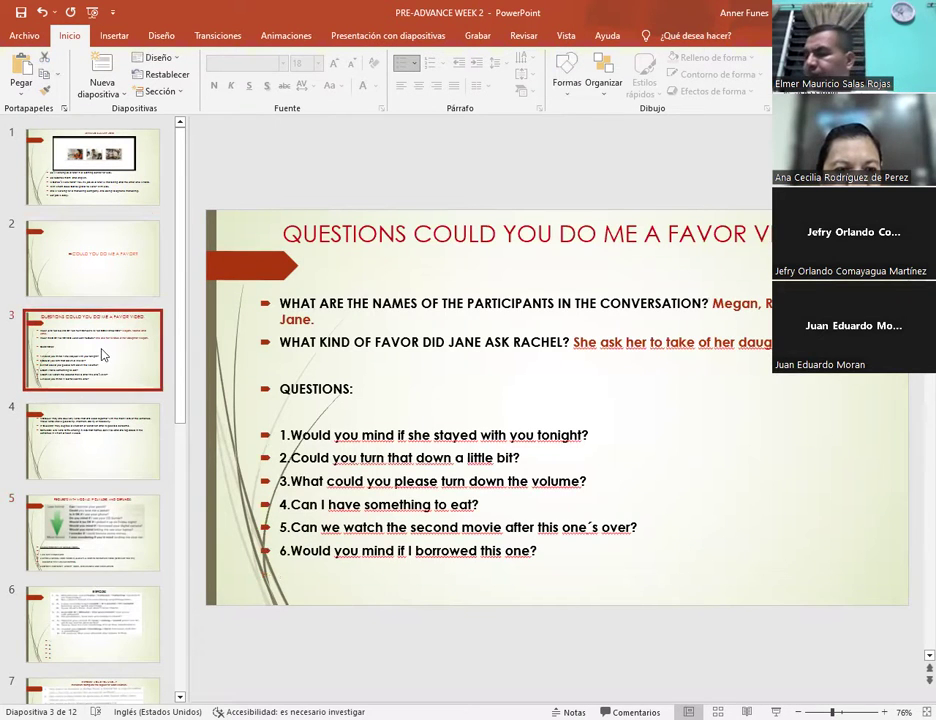
click(74, 455)
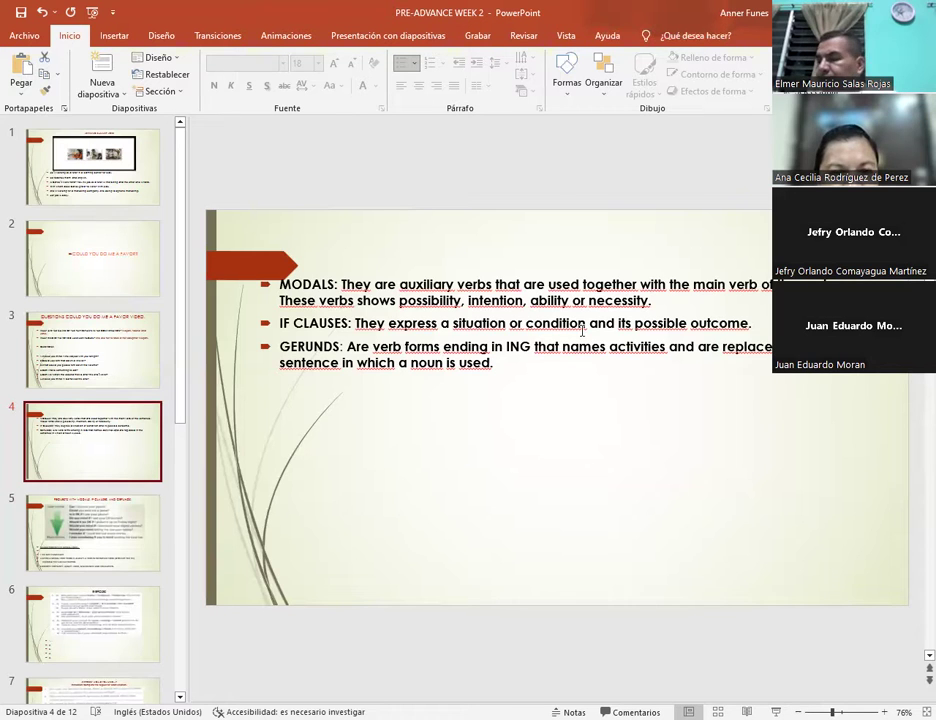
Step: Add blank lines after the MODALS and IF CLAUSES definitions on slide 4
click(660, 301)
key(Return)
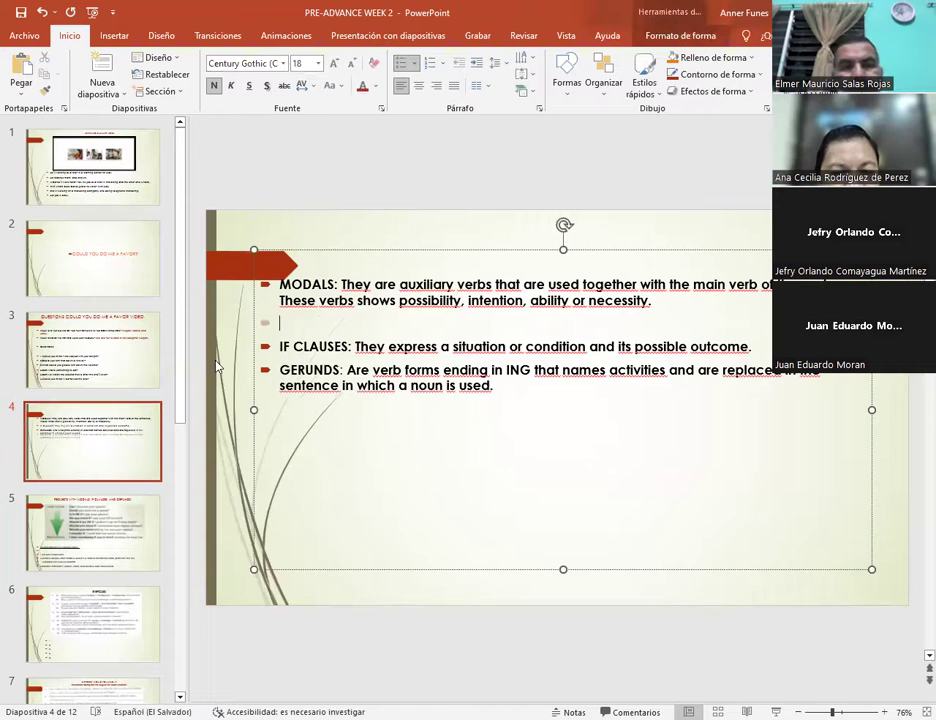
click(766, 349)
key(Return)
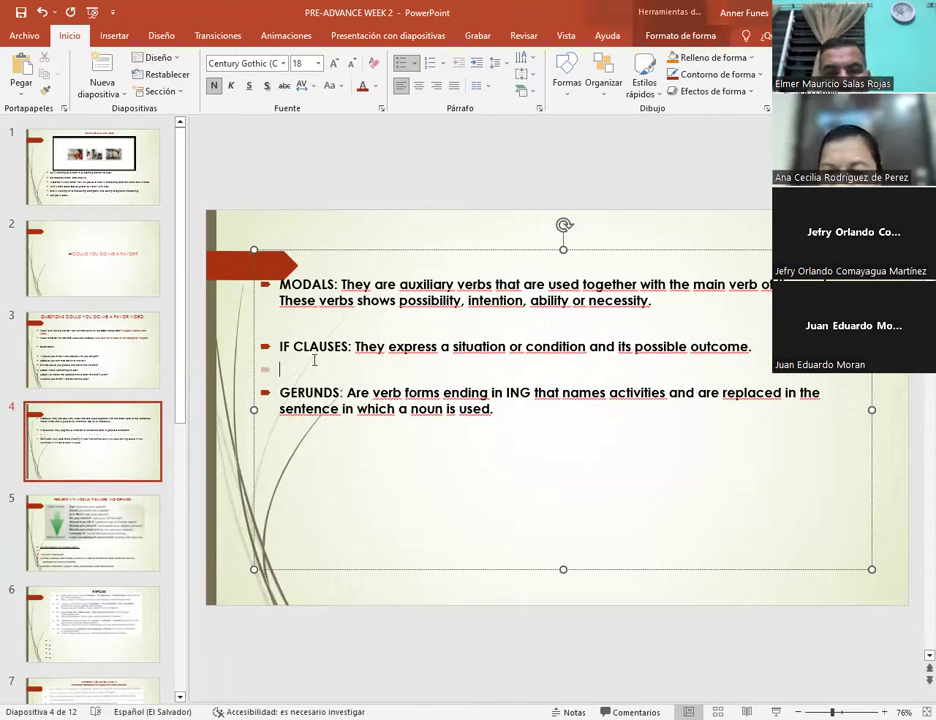
Step: Briefly select the MODALS definition, then move the caret to the empty line below GERUNDS
click(351, 346)
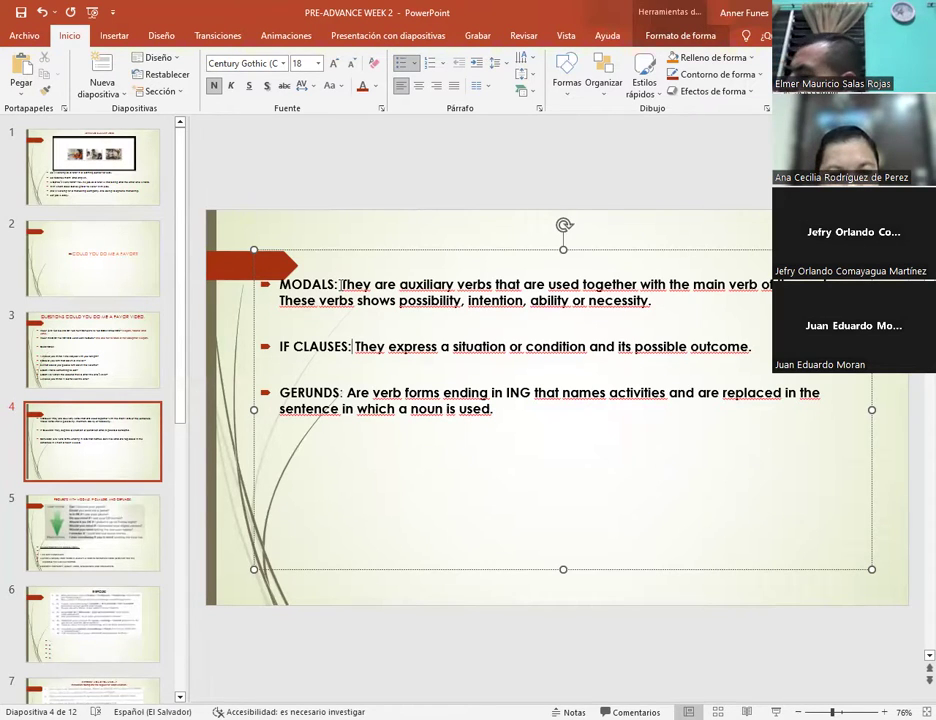
drag(351, 284, 652, 312)
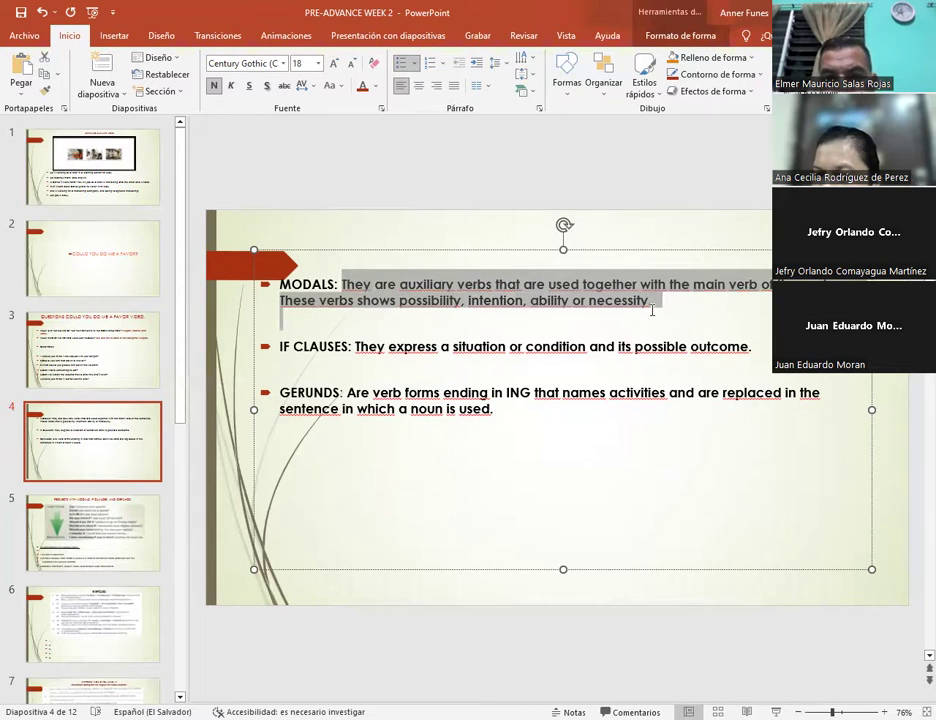
click(367, 318)
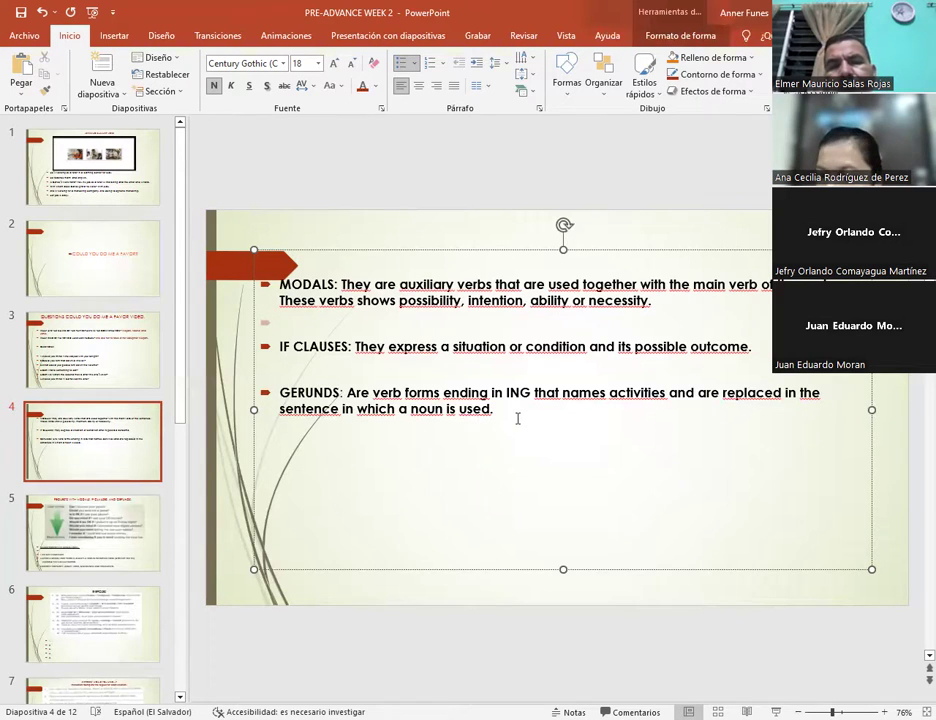
key(Down)
key(Down)
key(Down)
key(Down)
key(Down)
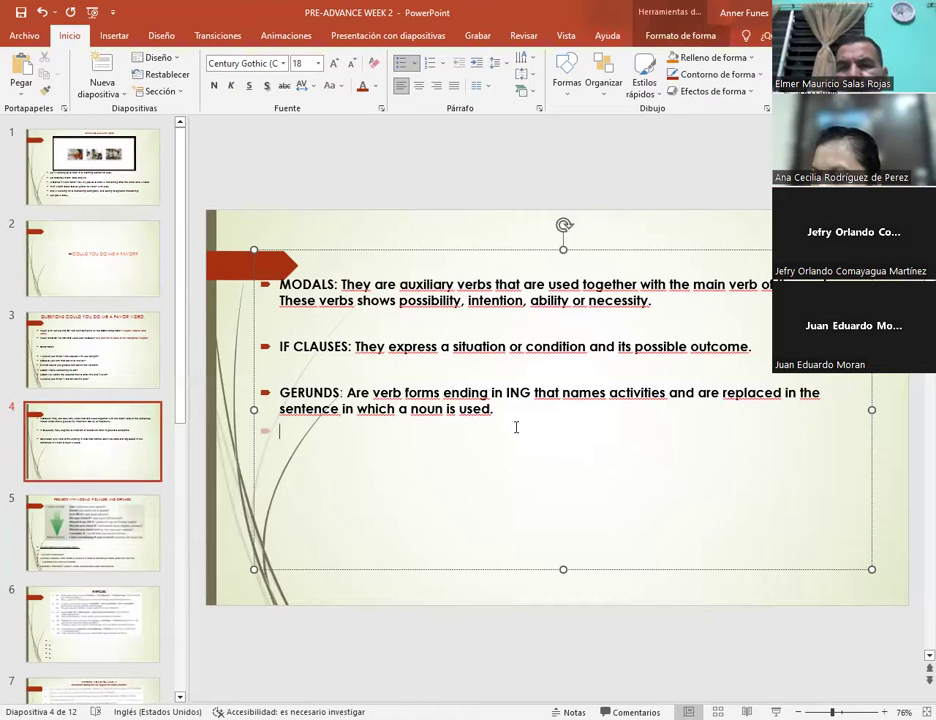
Step: Add a bullet under GERUNDS reading "I'm eating potatoes and chicken salad.", fixing the typos
key(Return)
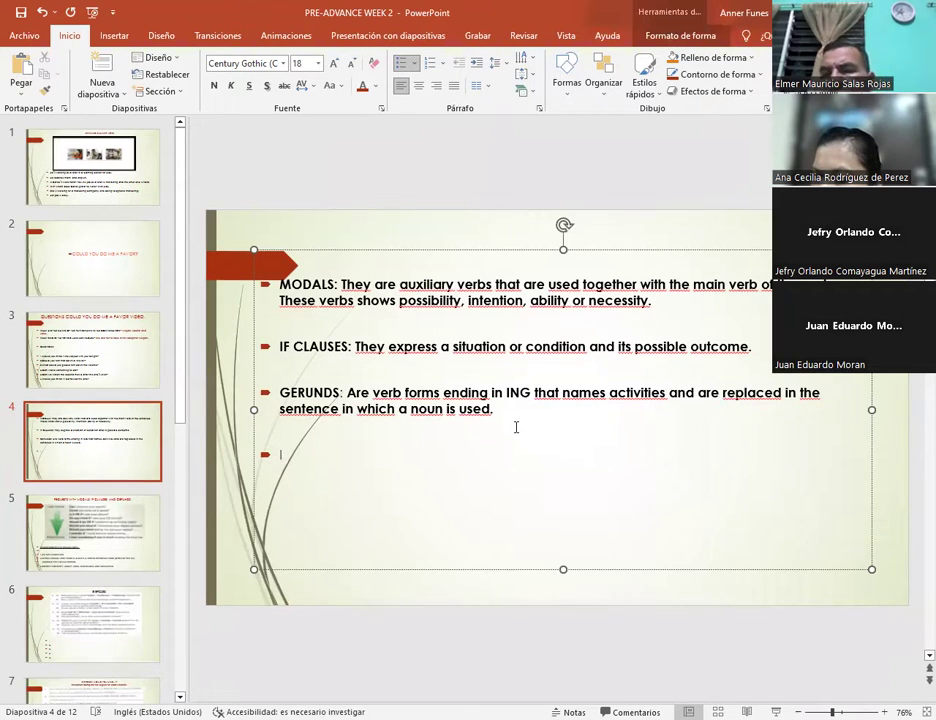
text(I'm eat)
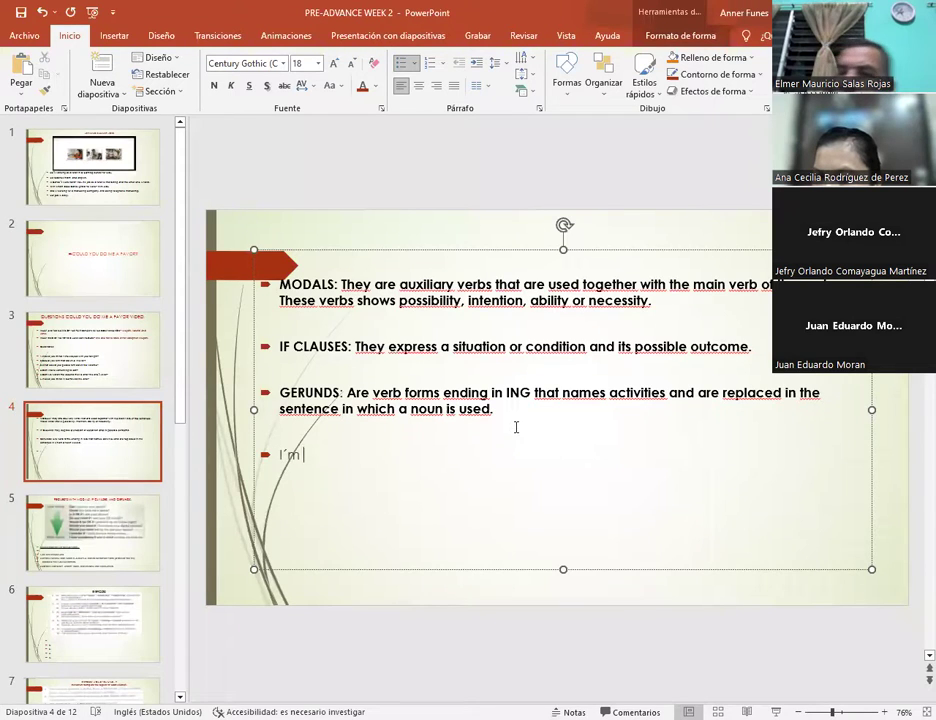
text(ing d)
key(BackSpace)
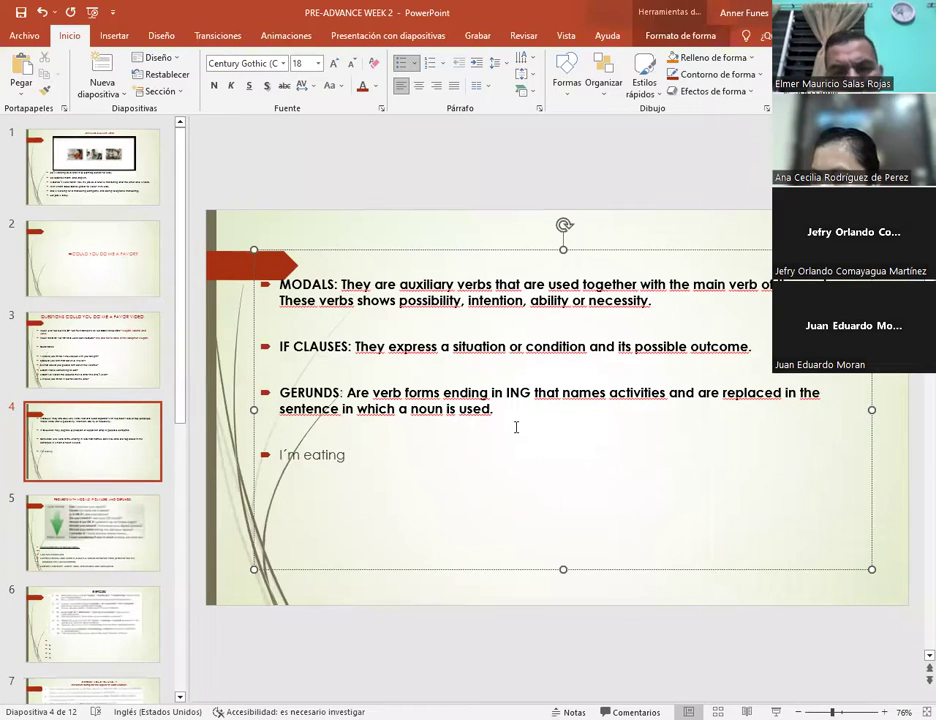
text(potatoes)
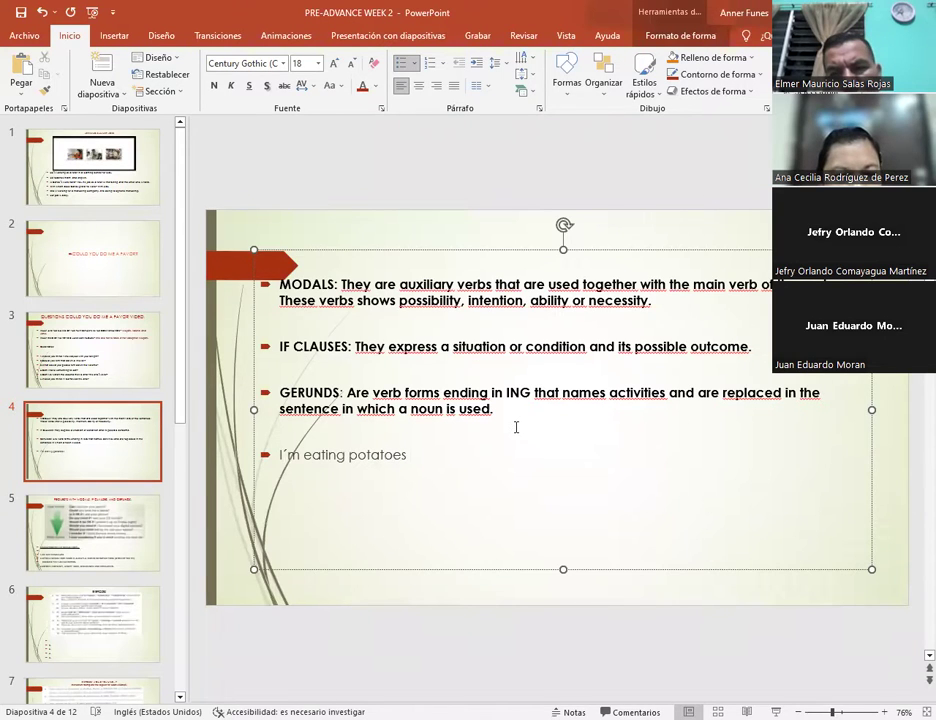
key(BackSpace)
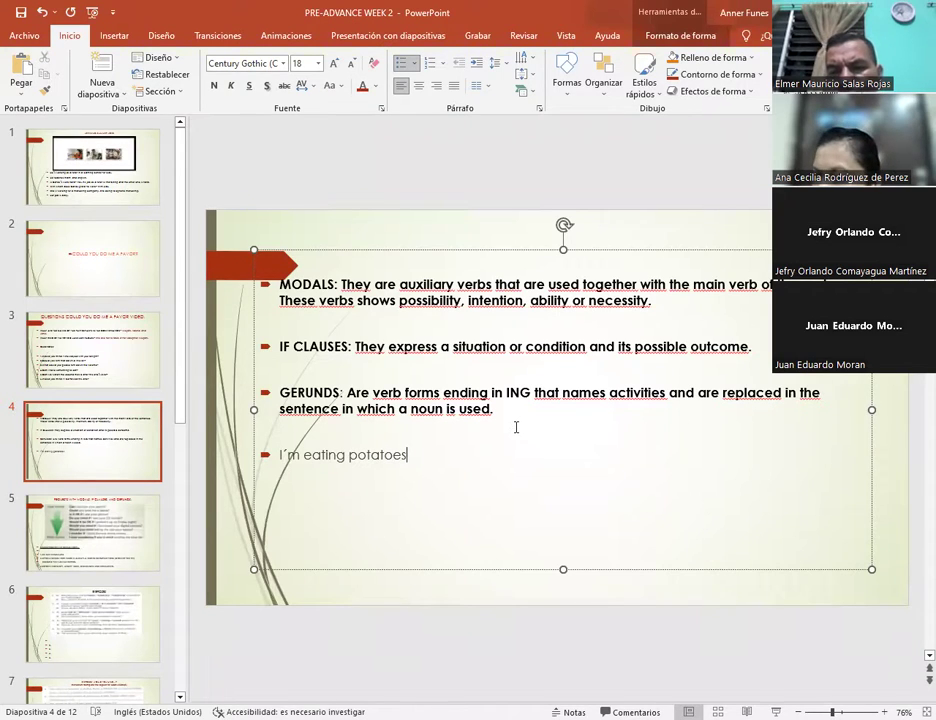
text(and chickedn sa)
key(BackSpace)
key(BackSpace)
key(BackSpace)
key(BackSpace)
key(BackSpace)
text(n salad.)
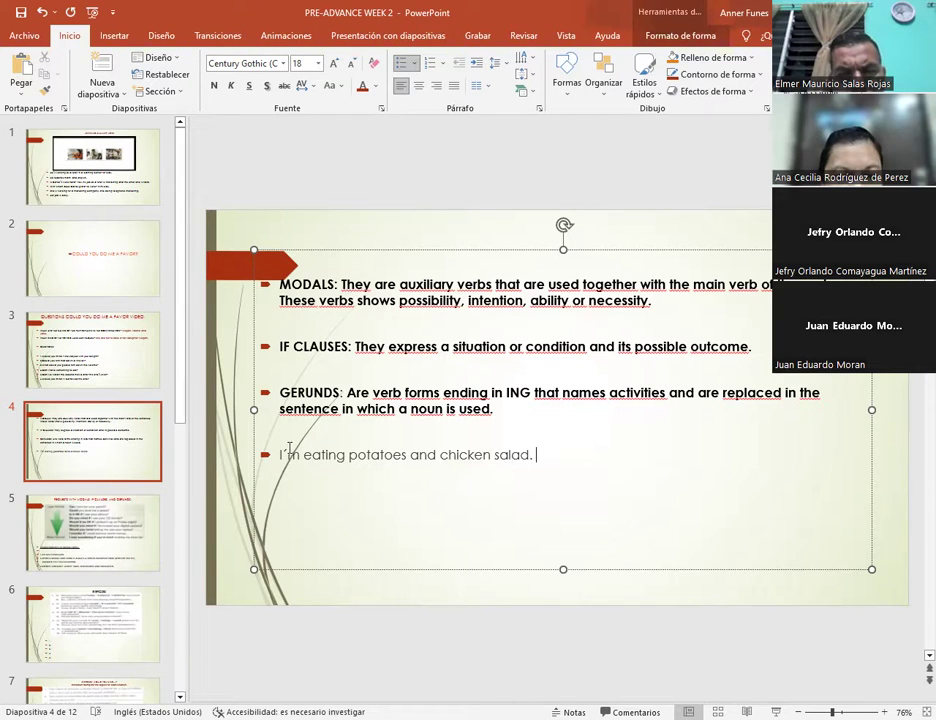
Step: Make the example sentence "I'm eating potatoes and chicken salad." bold
drag(282, 453, 538, 455)
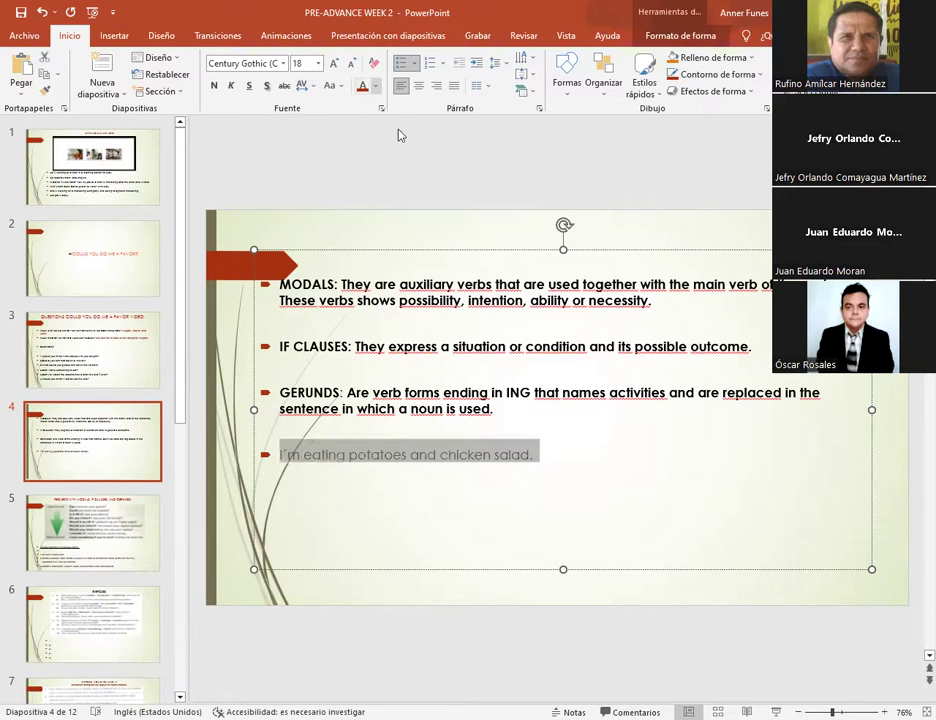
click(376, 86)
click(375, 120)
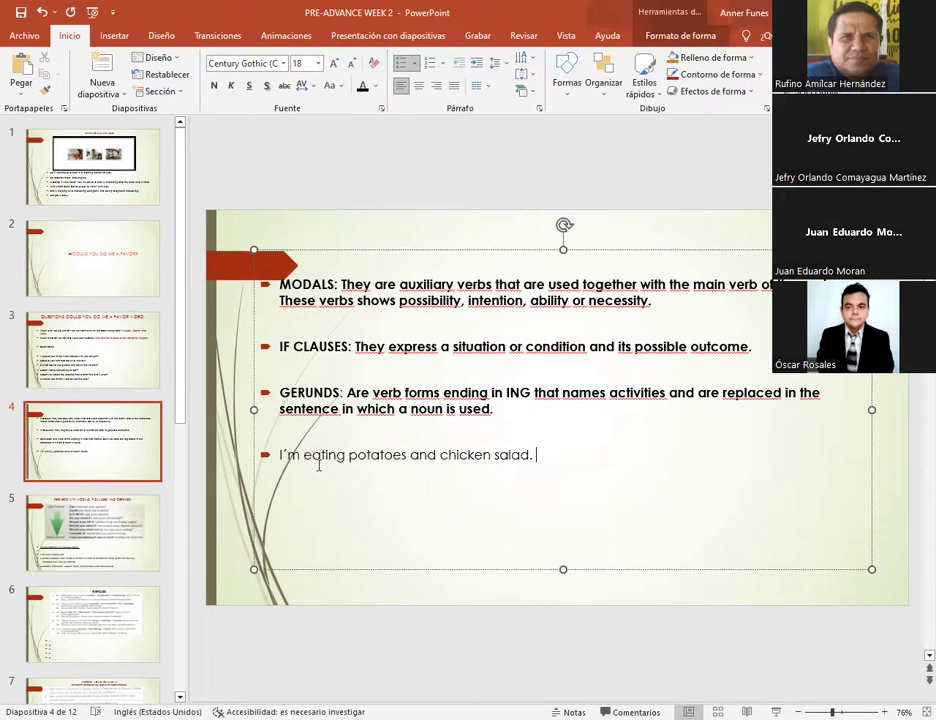
drag(280, 455, 531, 456)
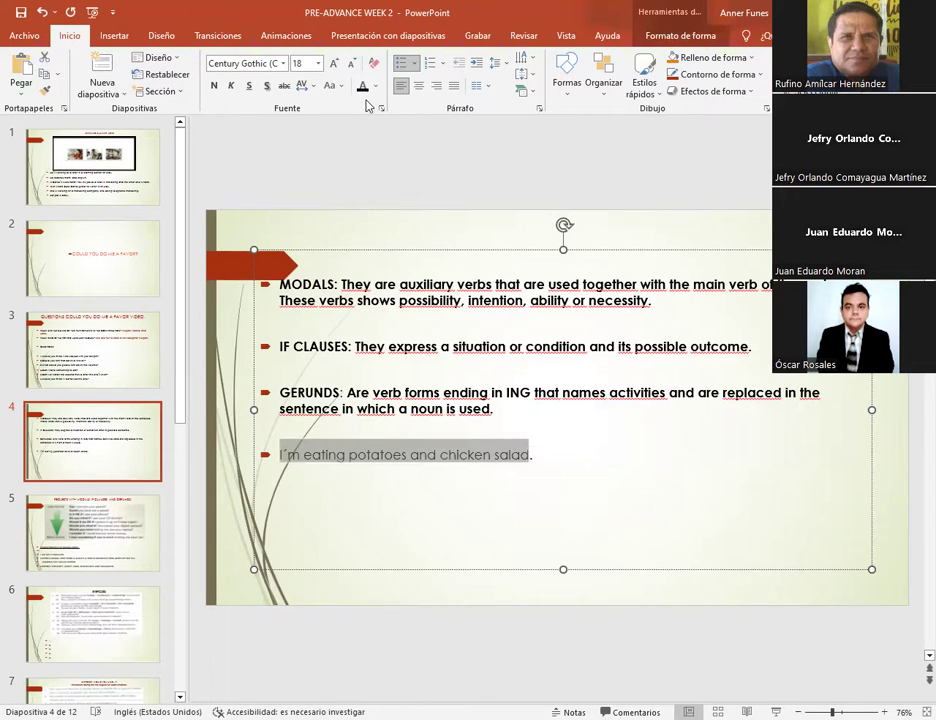
click(212, 86)
click(549, 477)
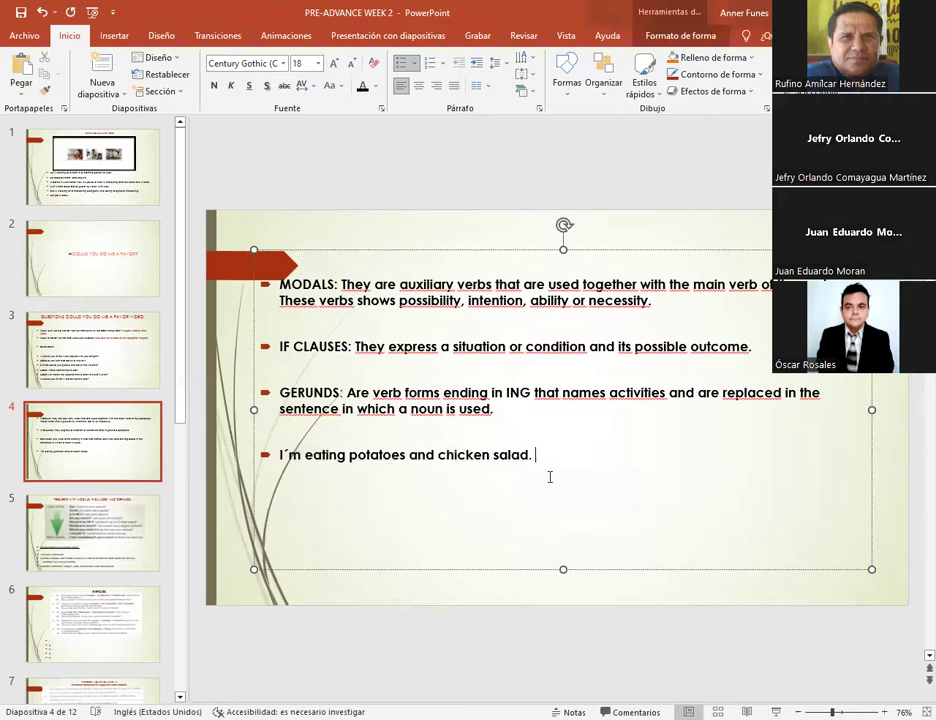
Step: Colour the gerund 'eating' red in the example sentence
double_click(316, 458)
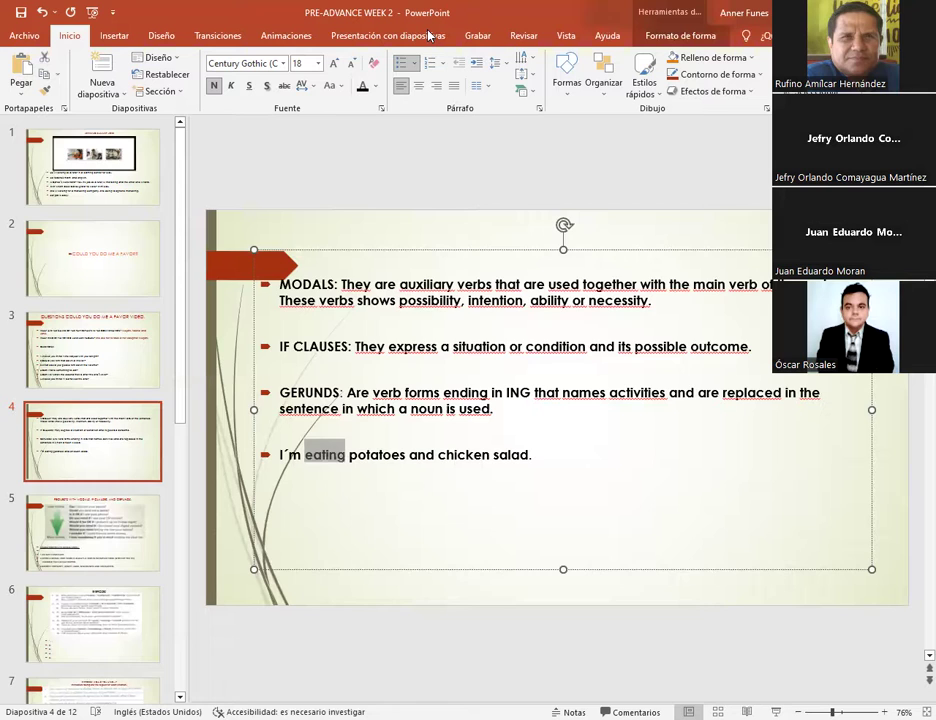
click(375, 87)
click(363, 201)
key(End)
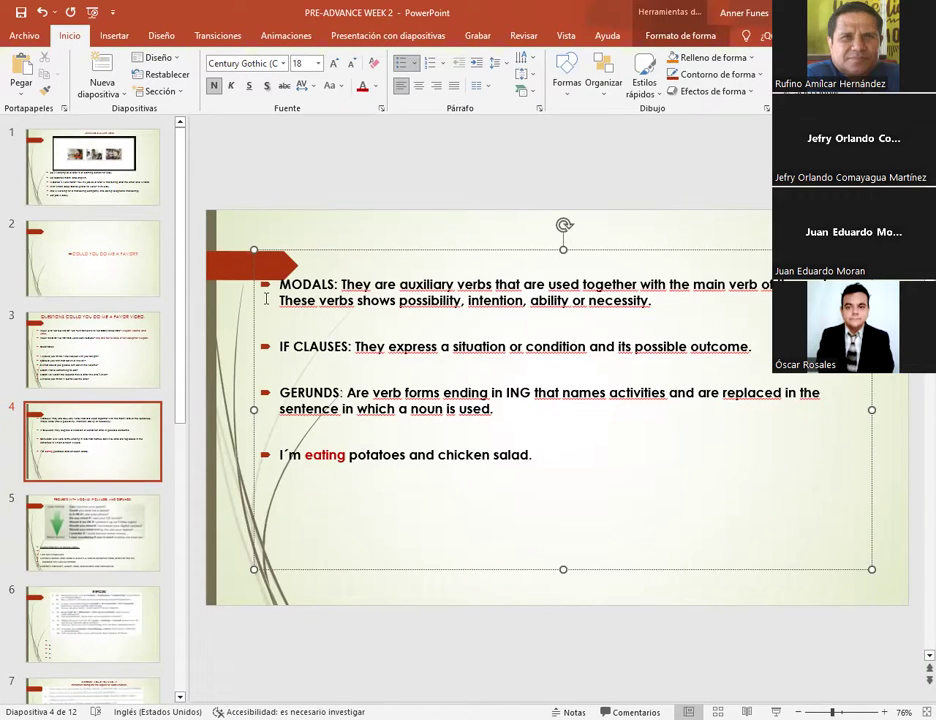
Step: Glance at slide 3's favor questions, then go through slide 4 to slide 5 about requests
click(72, 347)
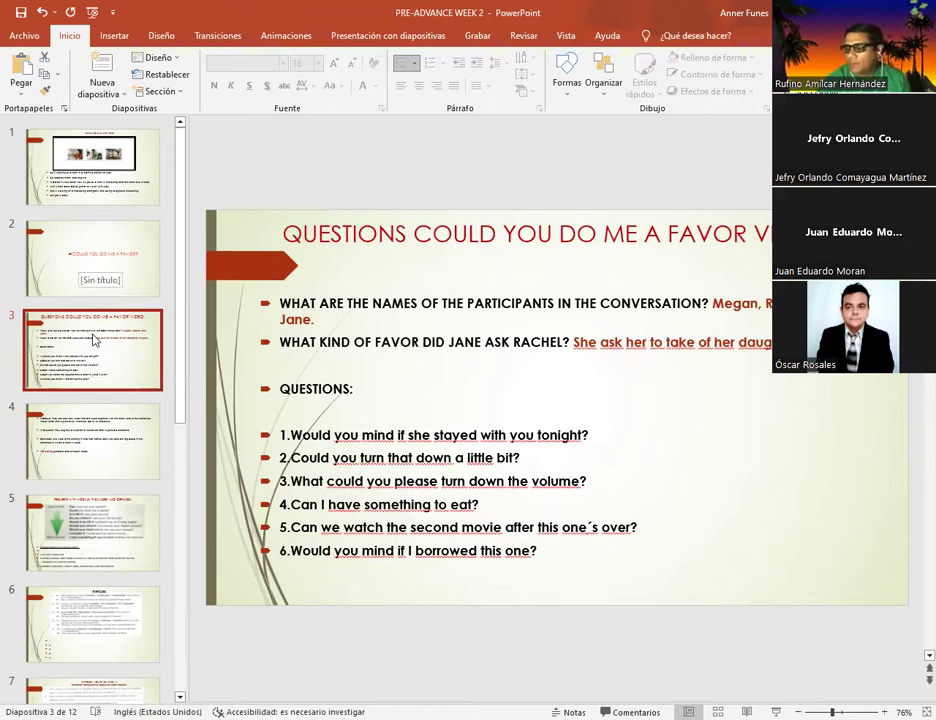
click(77, 460)
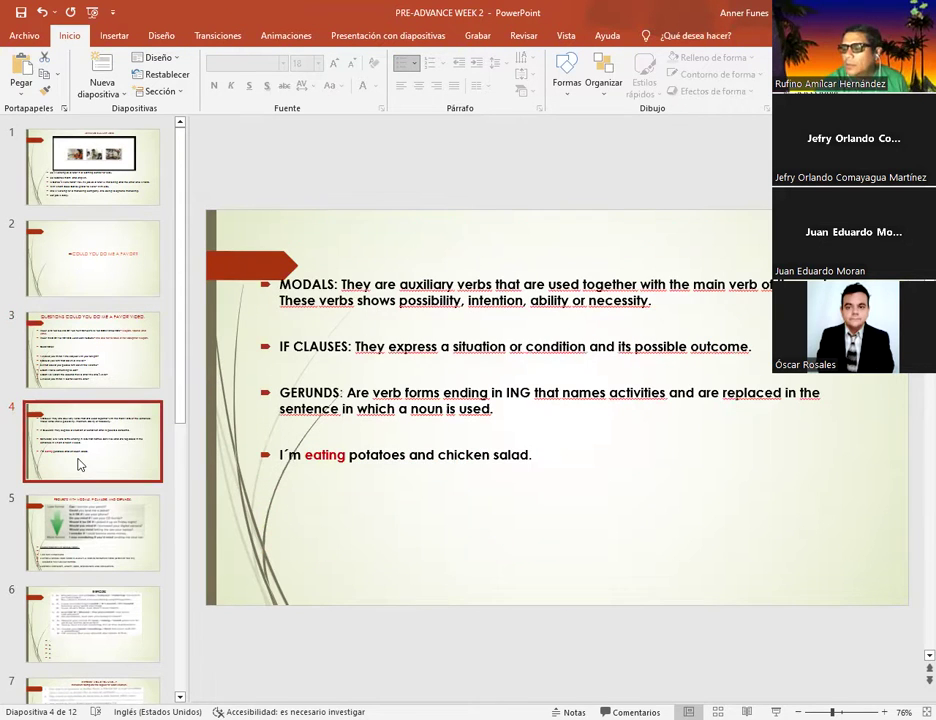
click(85, 543)
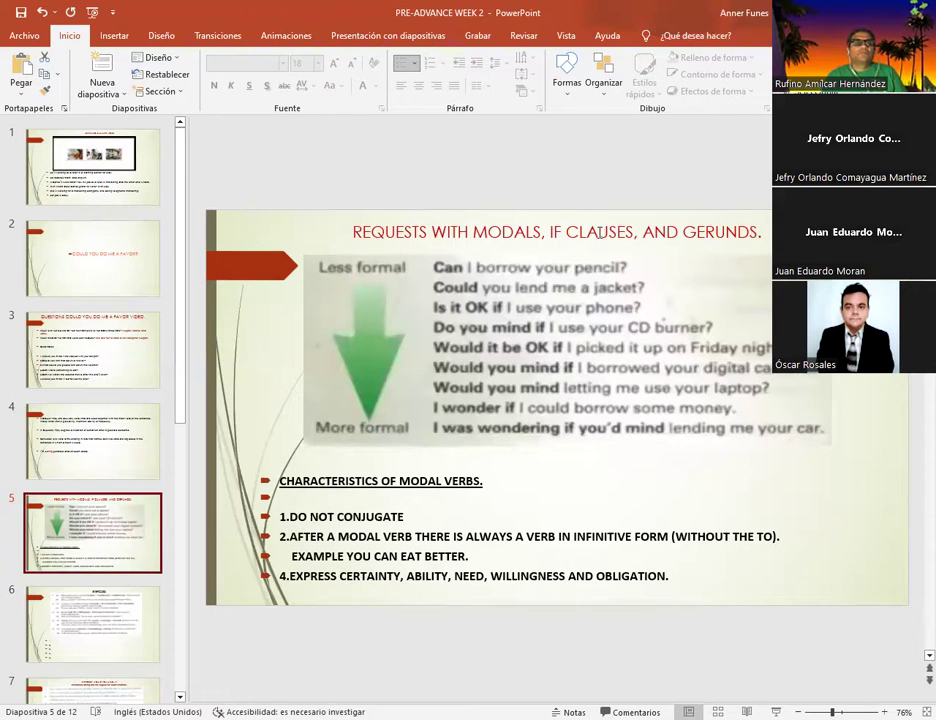
drag(551, 232, 626, 243)
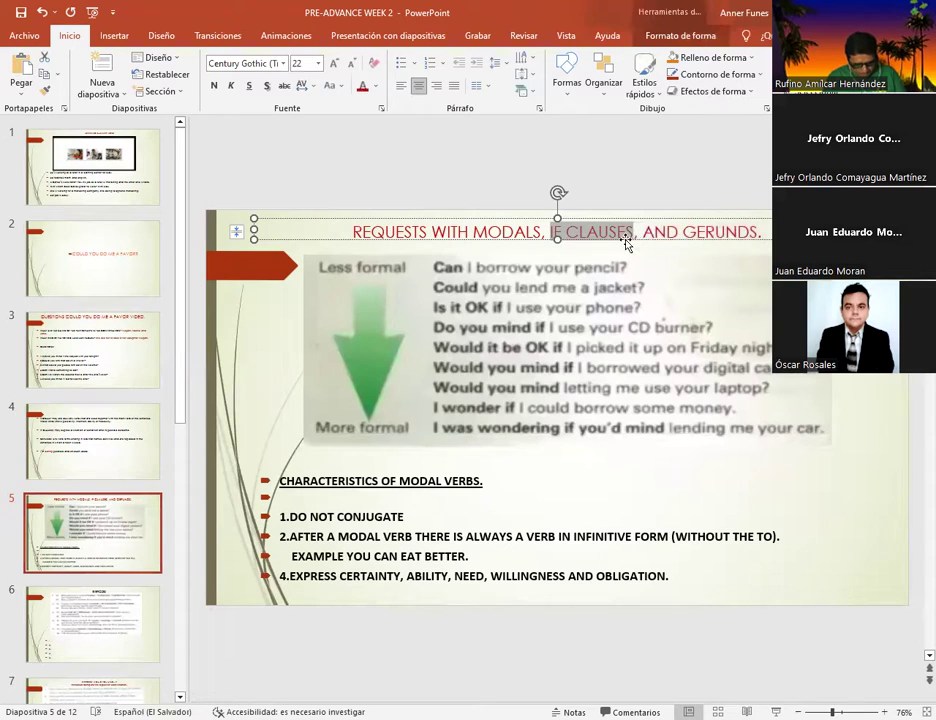
click(612, 263)
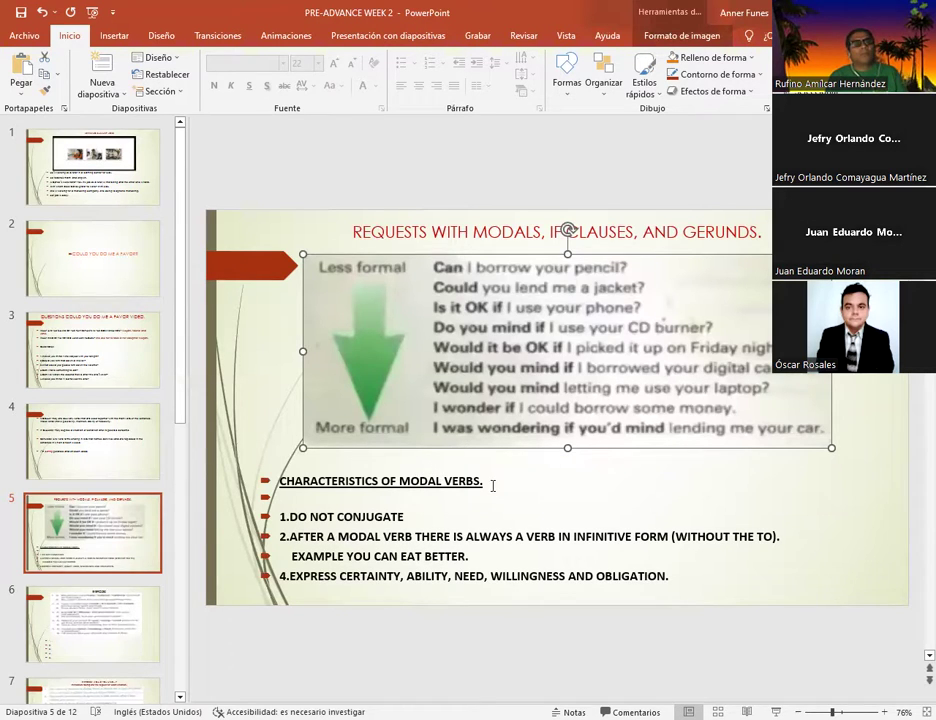
scroll(492, 486, down, 1)
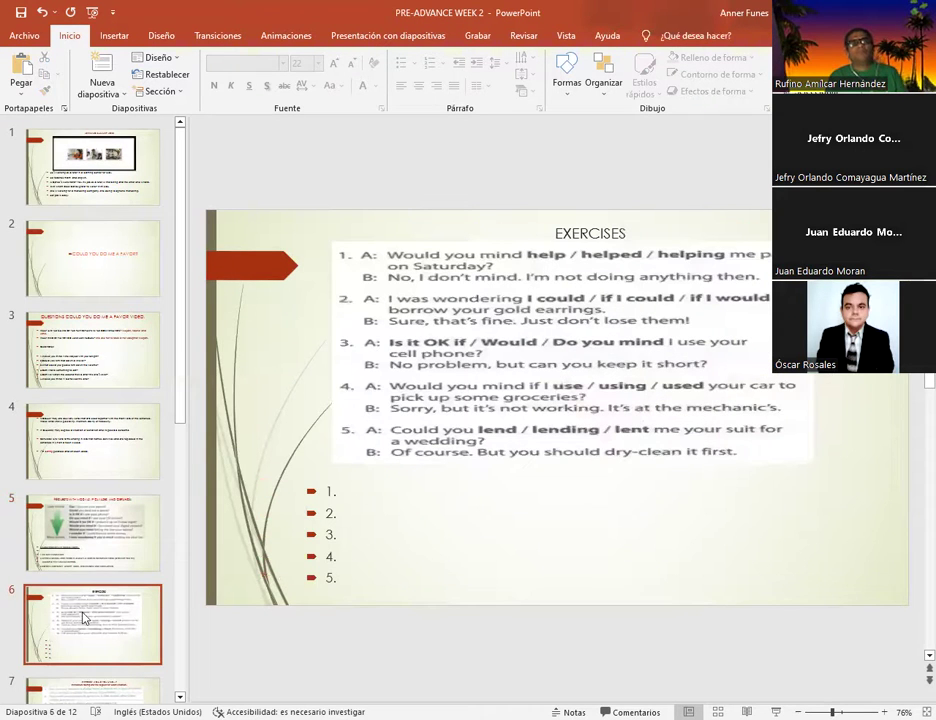
click(95, 525)
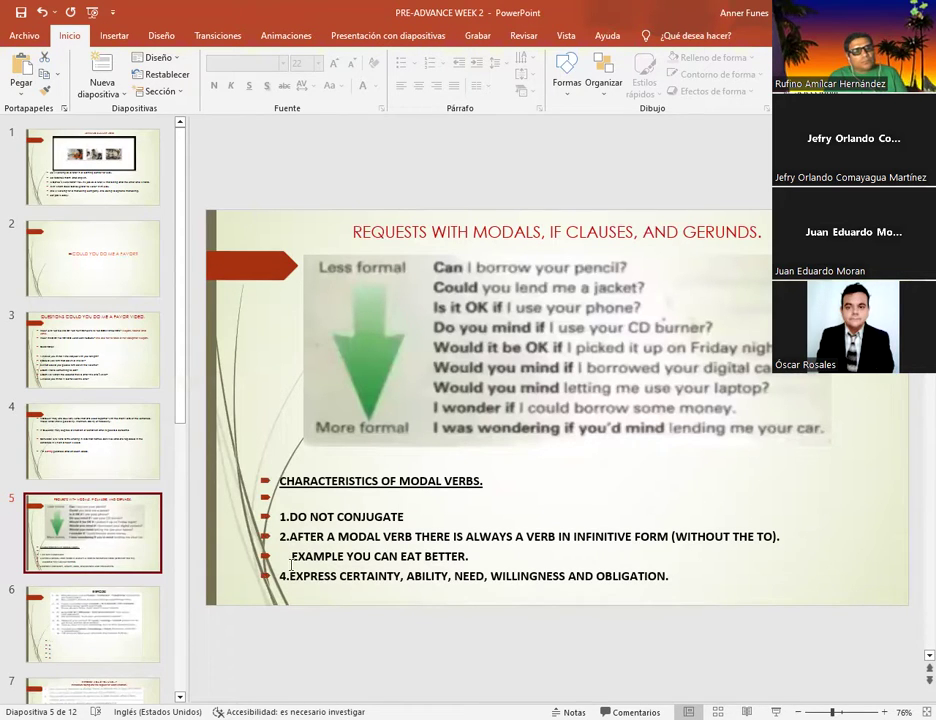
Step: Colour the words CAN EAT red in slide 5's example 'YOU CAN EAT BETTER.'
click(378, 551)
drag(378, 551, 350, 552)
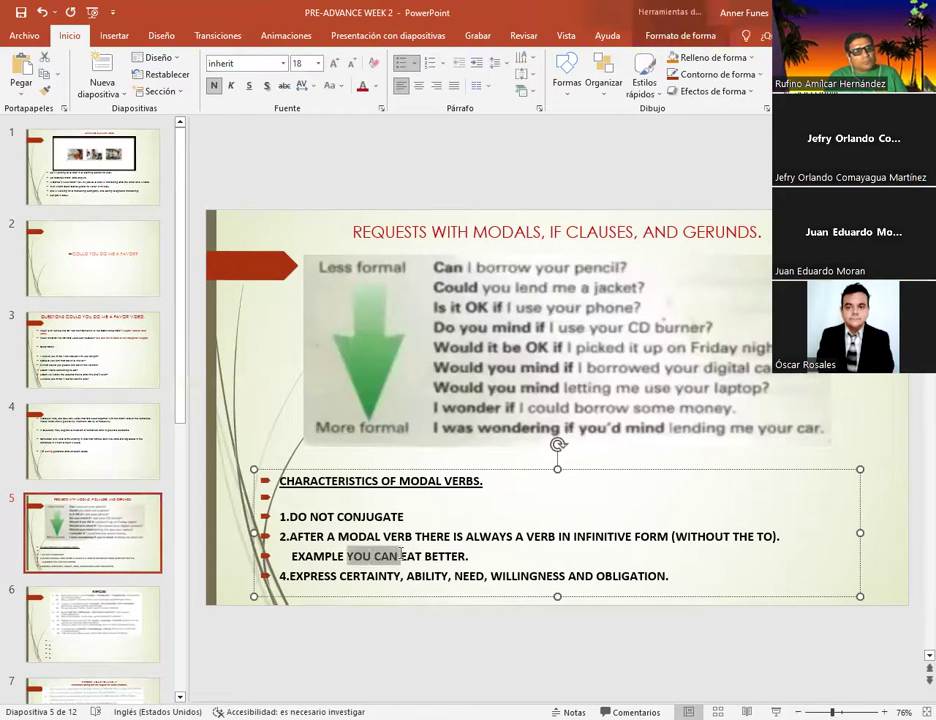
click(471, 566)
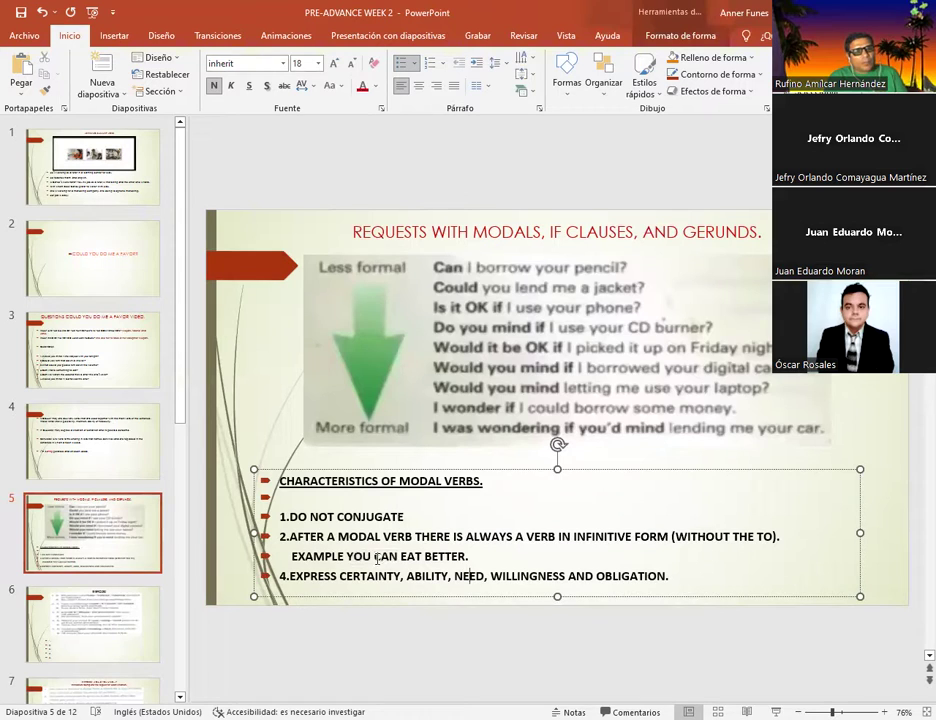
drag(375, 555, 416, 556)
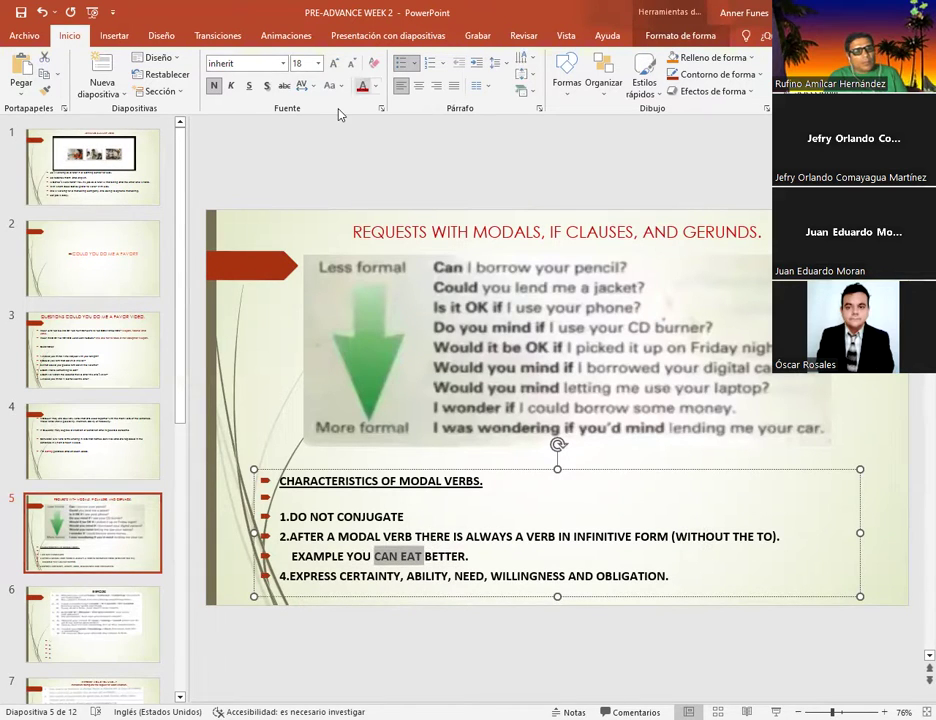
click(495, 557)
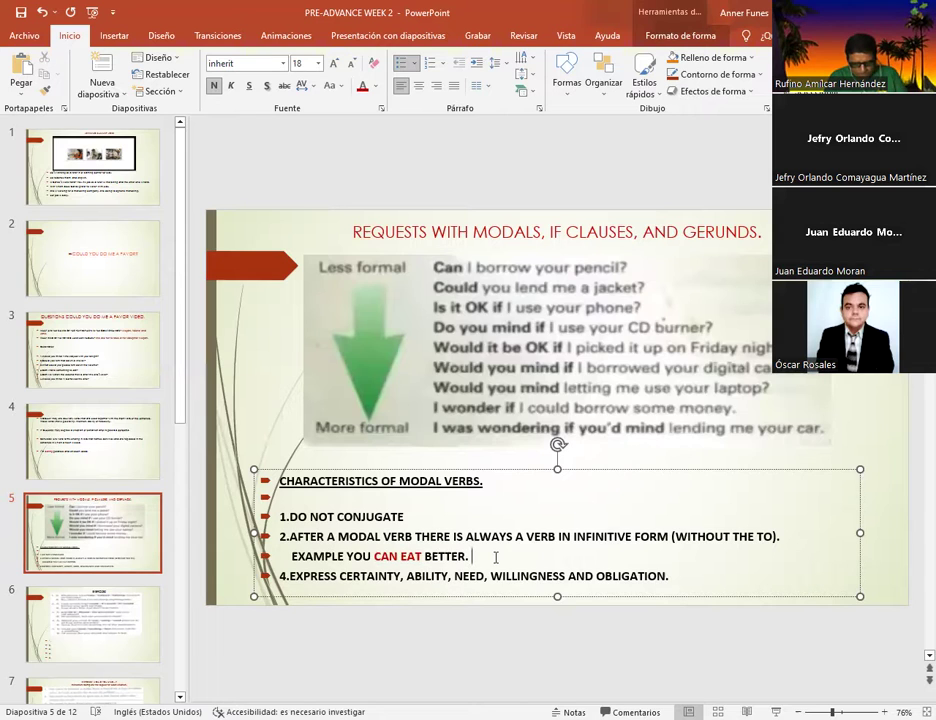
Step: Add the sentence 'I want to play basketball.' after 'YOU CAN EAT BETTER.'
text(I)
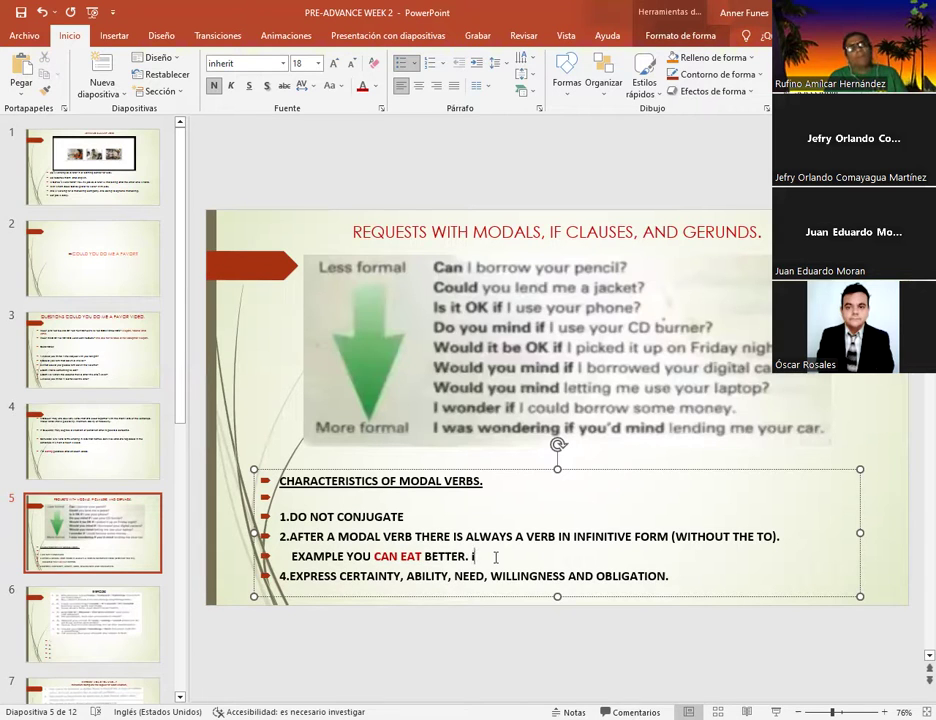
text( want)
key(BackSpace)
key(BackSpace)
text(ntto)
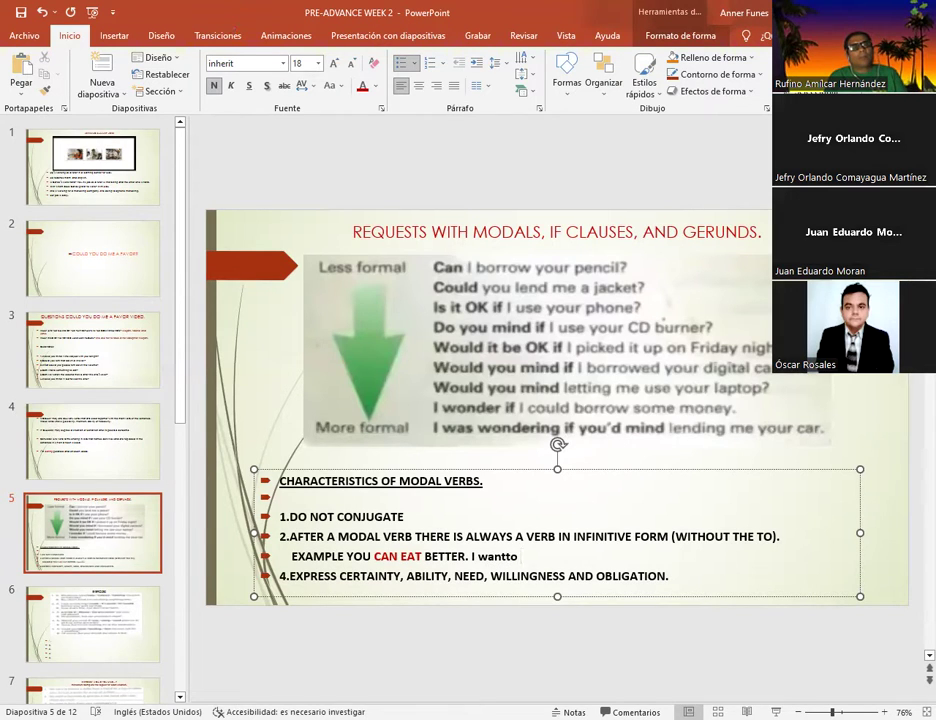
key(BackSpace)
key(BackSpace)
key(BackSpace)
text(to playu)
key(BackSpace)
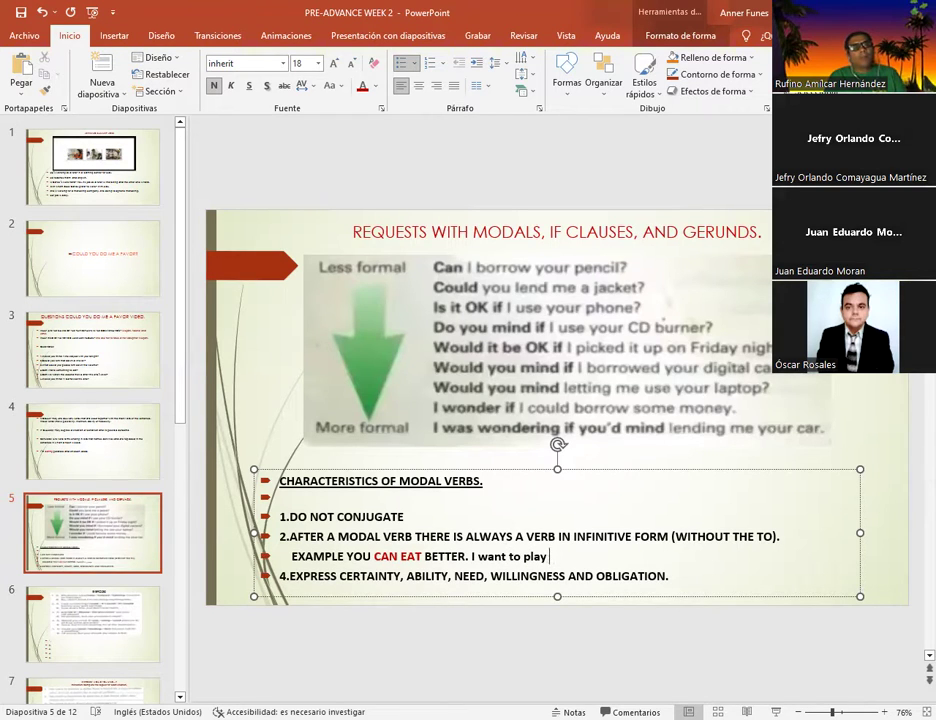
text(basketball.)
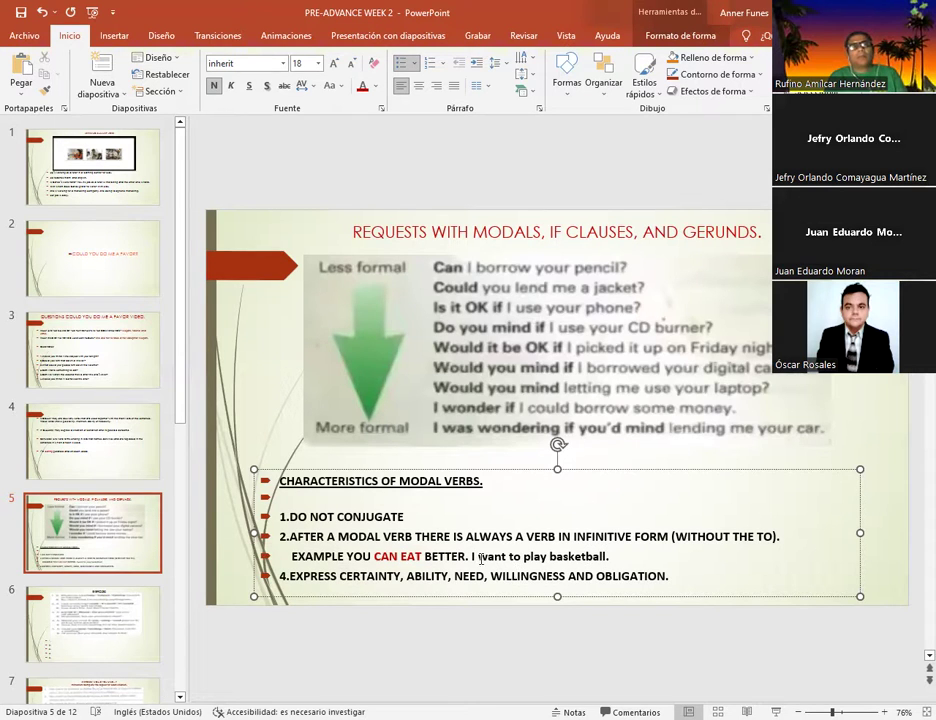
Step: Highlight 'want to play', 'want' and 'play' in turn, then select the whole new sentence
drag(479, 558, 548, 558)
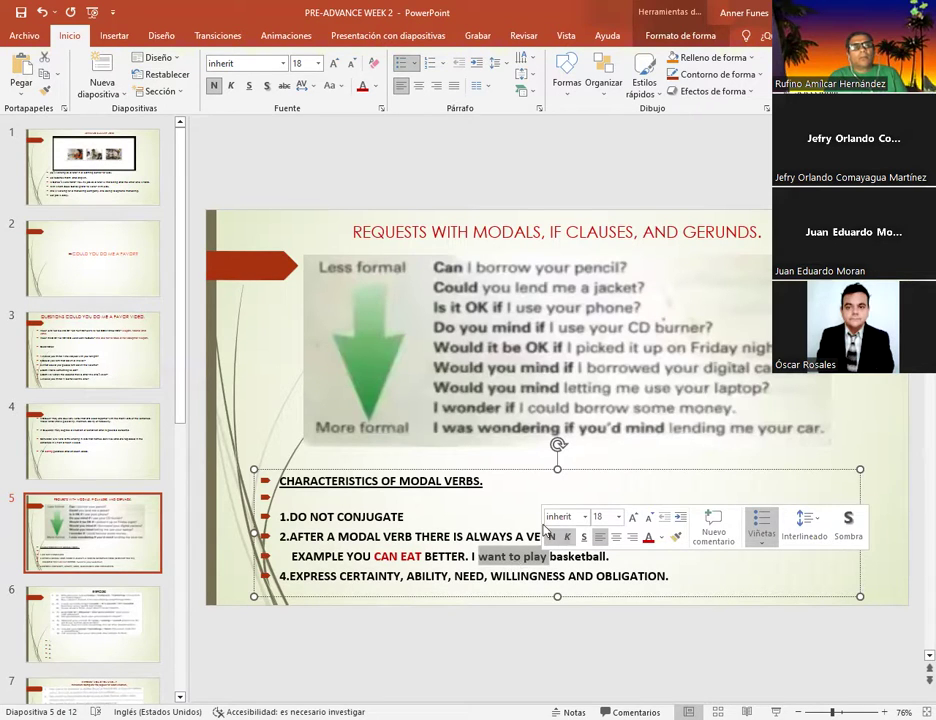
click(624, 557)
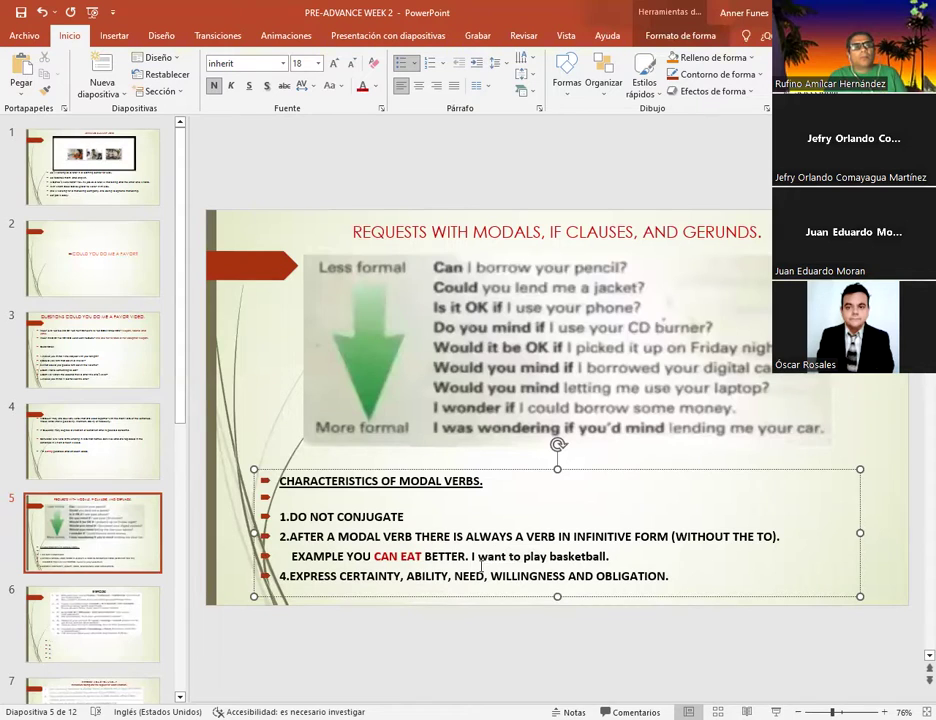
drag(479, 557, 500, 557)
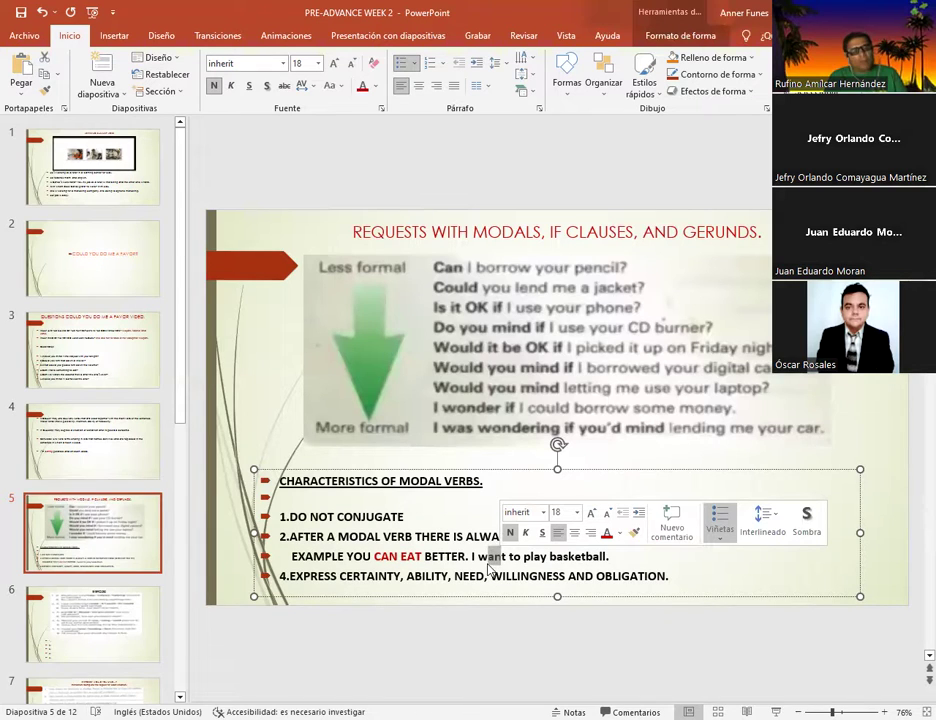
drag(524, 557, 546, 557)
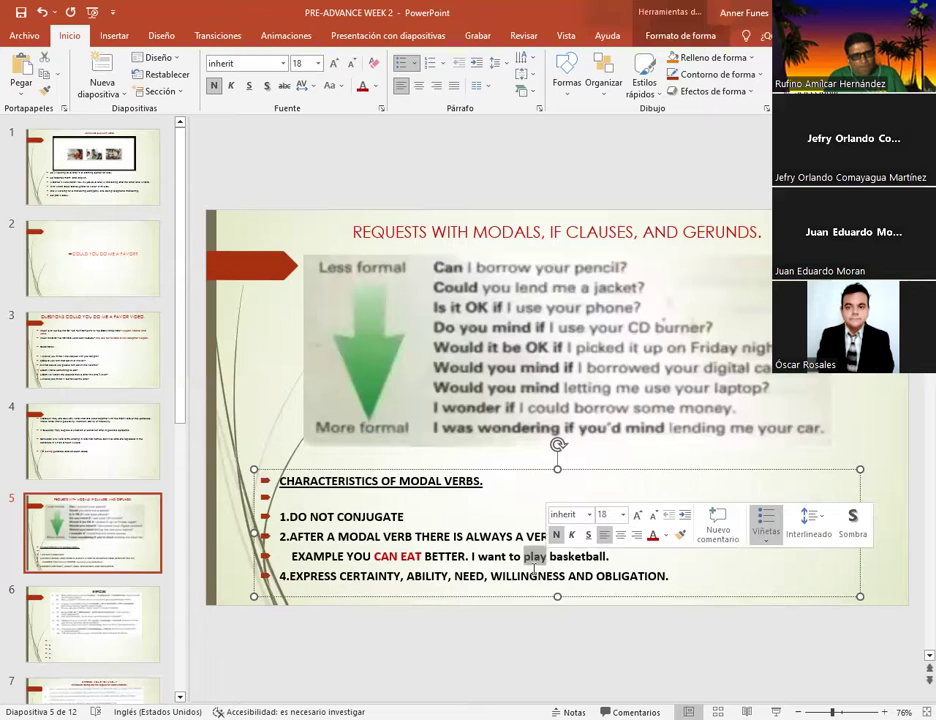
key(End)
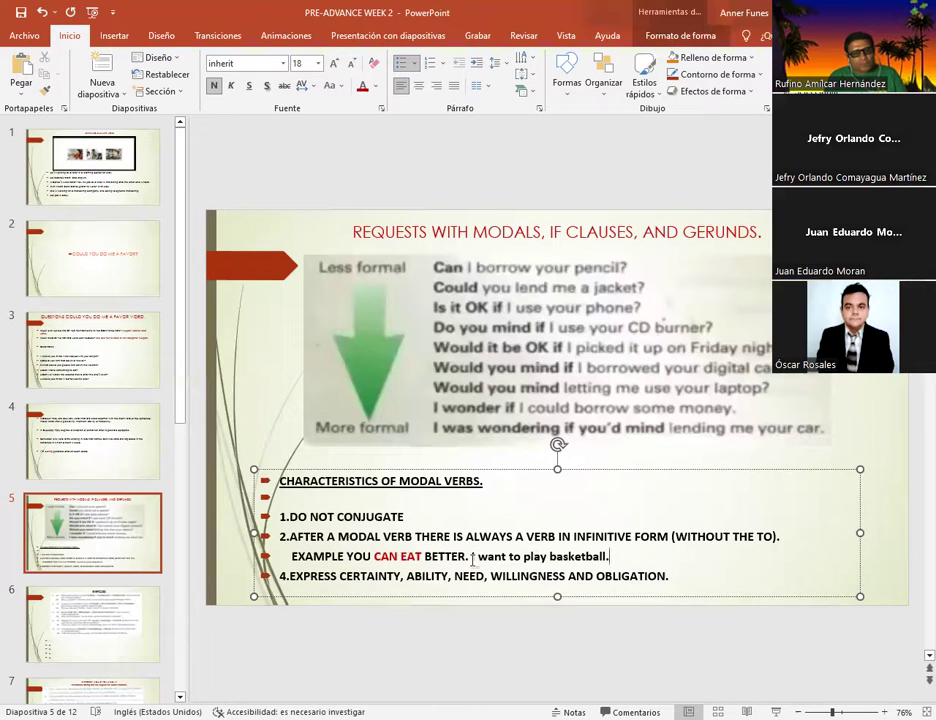
drag(473, 557, 610, 557)
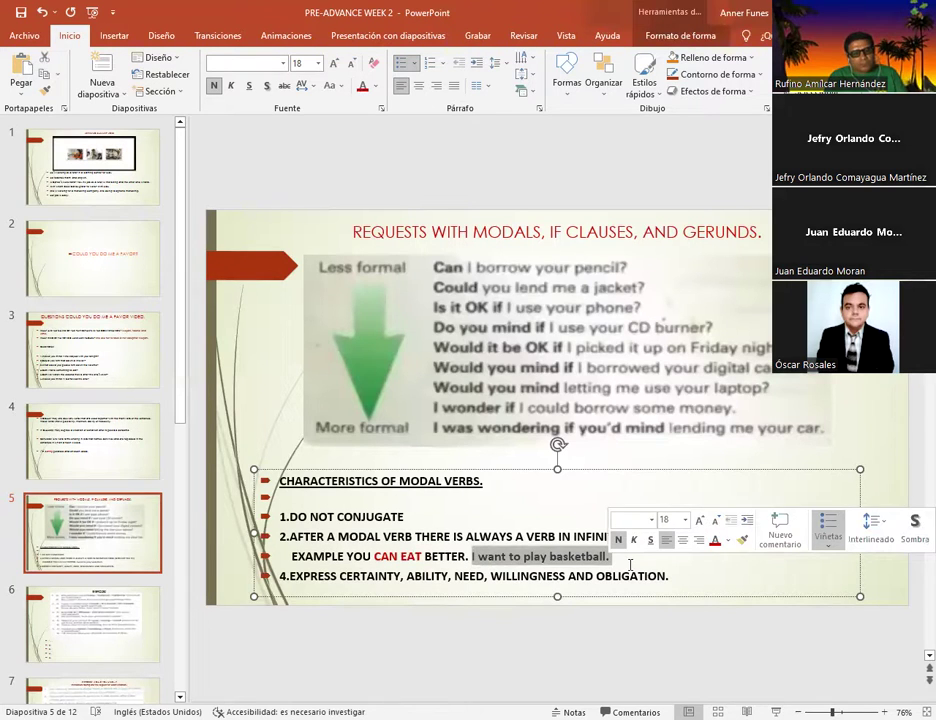
Step: Delete the basketball sentence and renumber the last characteristic from 4 to 3
key(BackSpace)
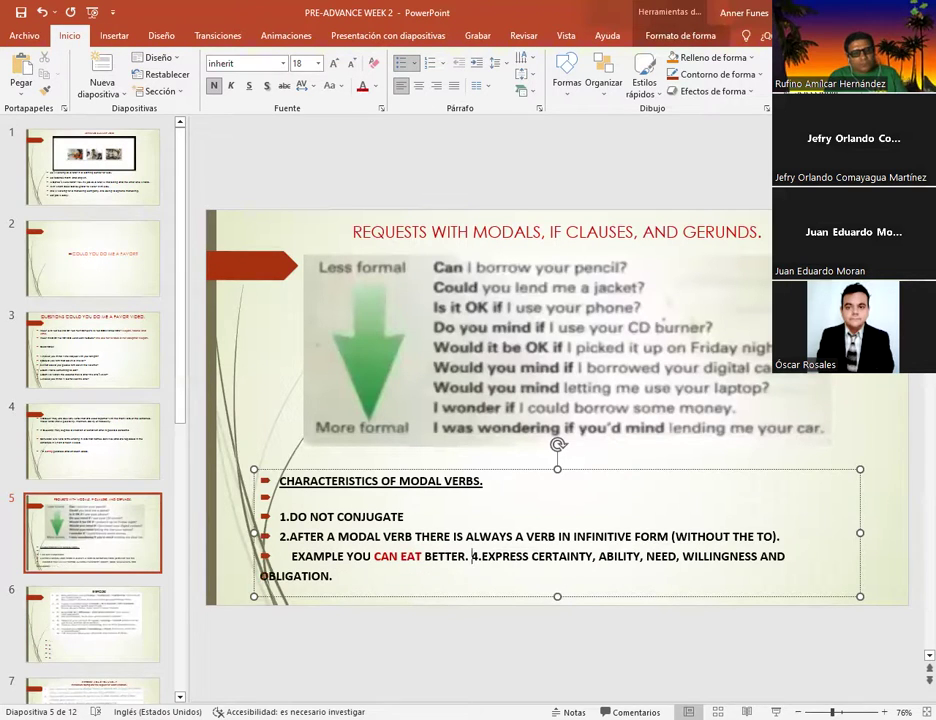
key(Return)
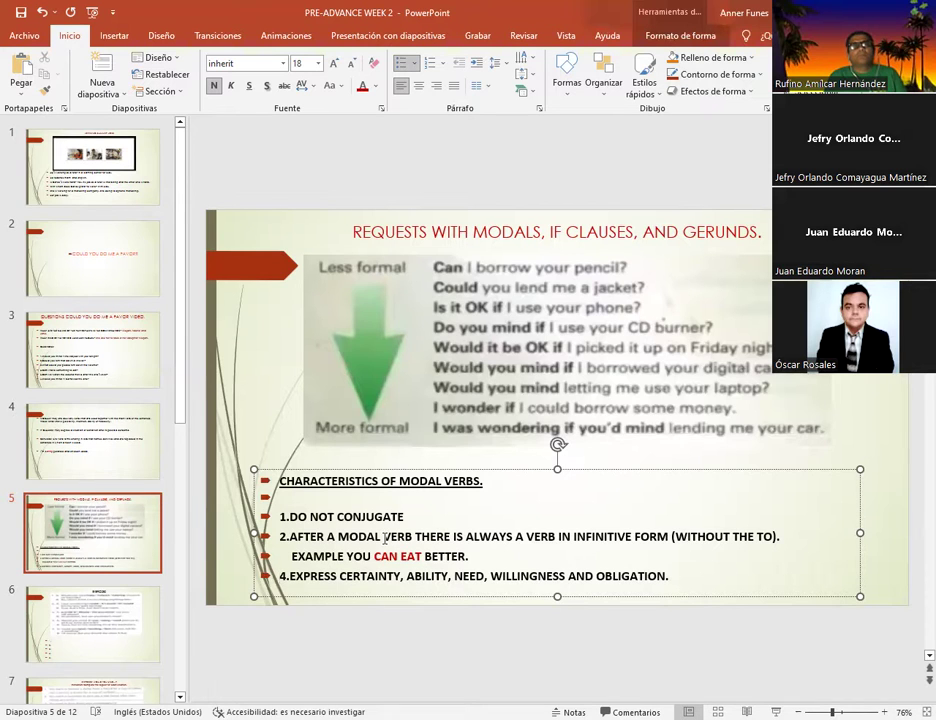
click(483, 559)
key(Home)
key(Down)
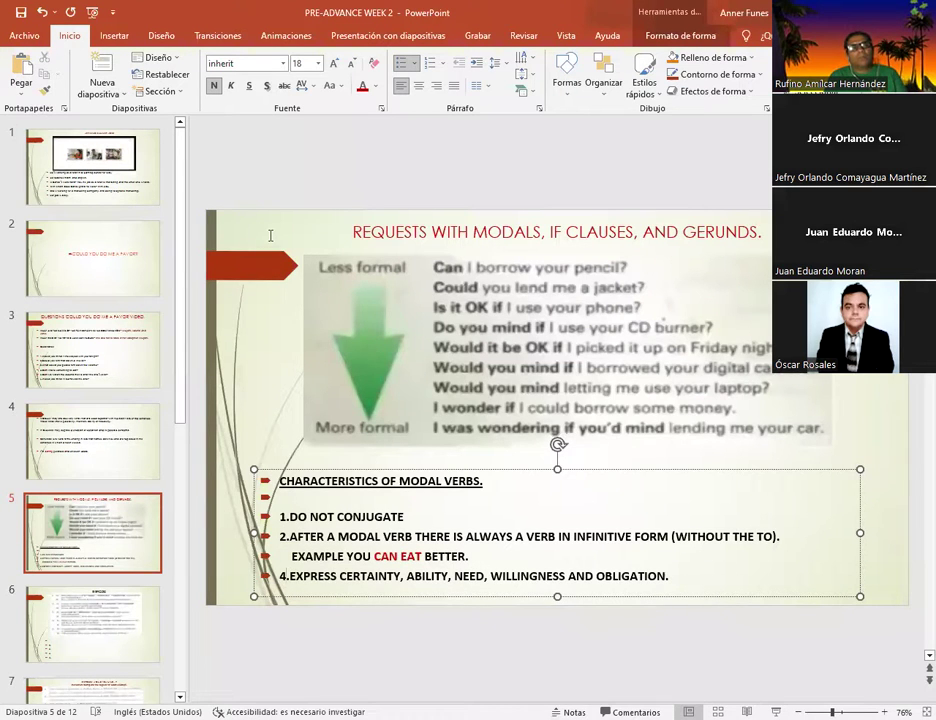
text(3)
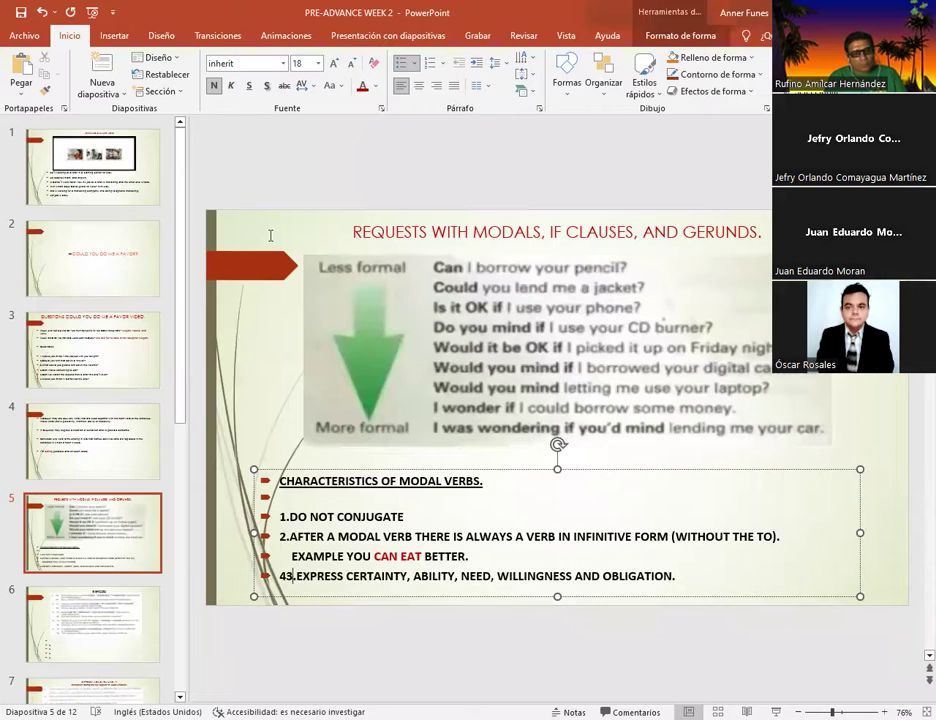
key(BackSpace)
key(BackSpace)
text(3)
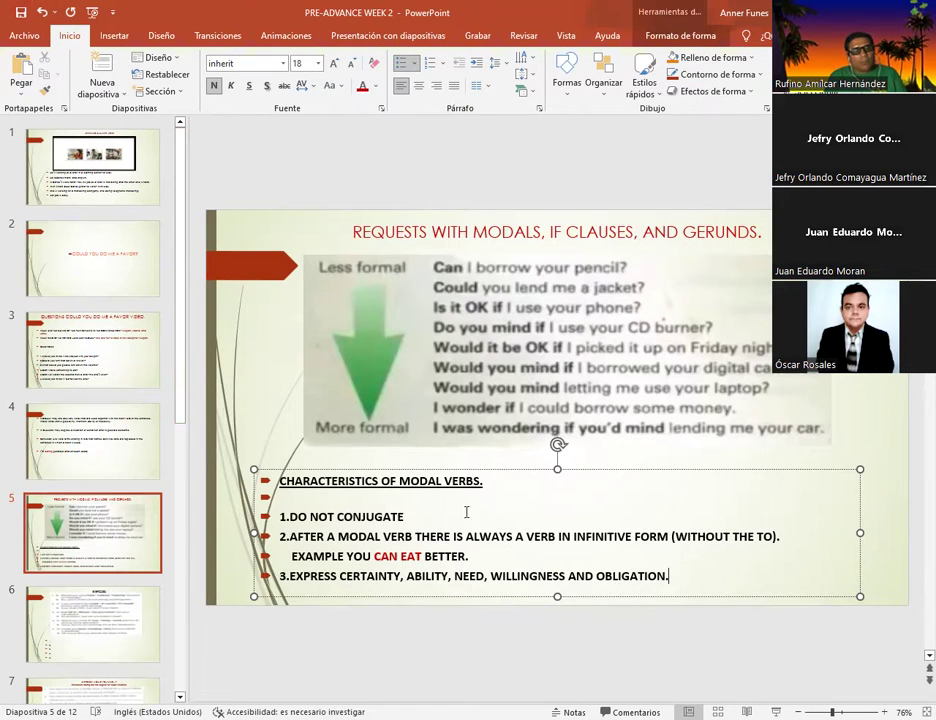
Step: Move from slide 4 through slide 5 to the EXERCISES slide 6
click(77, 428)
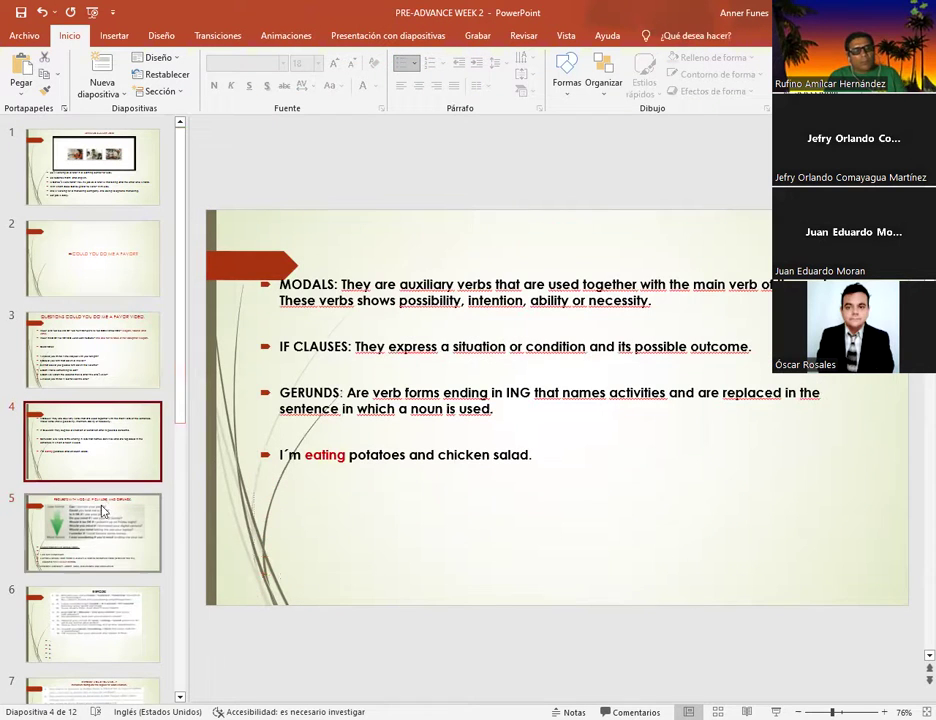
click(102, 511)
click(98, 631)
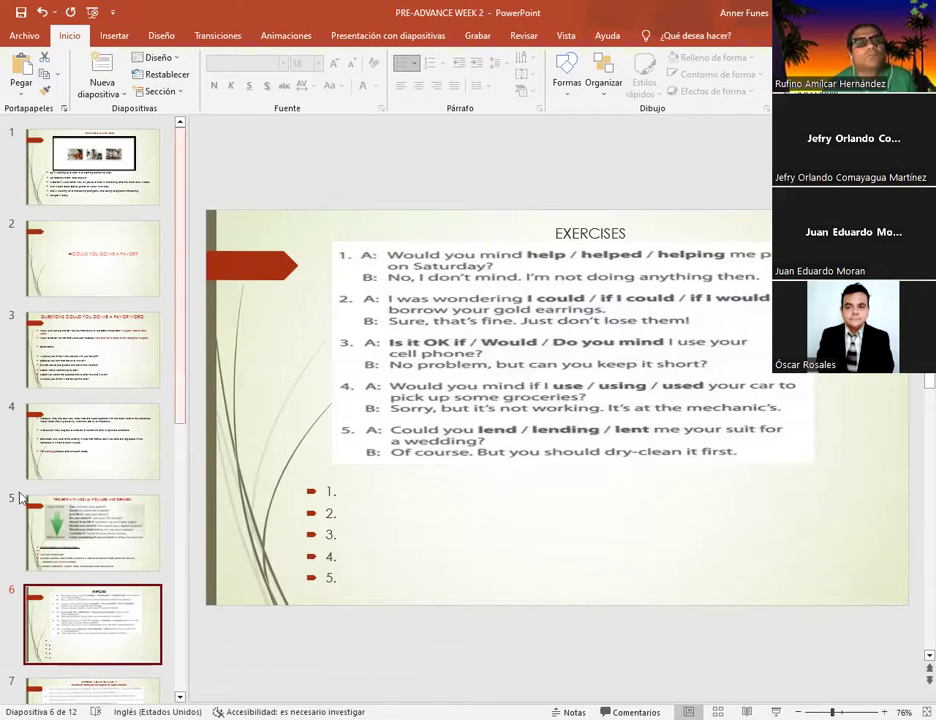
click(115, 539)
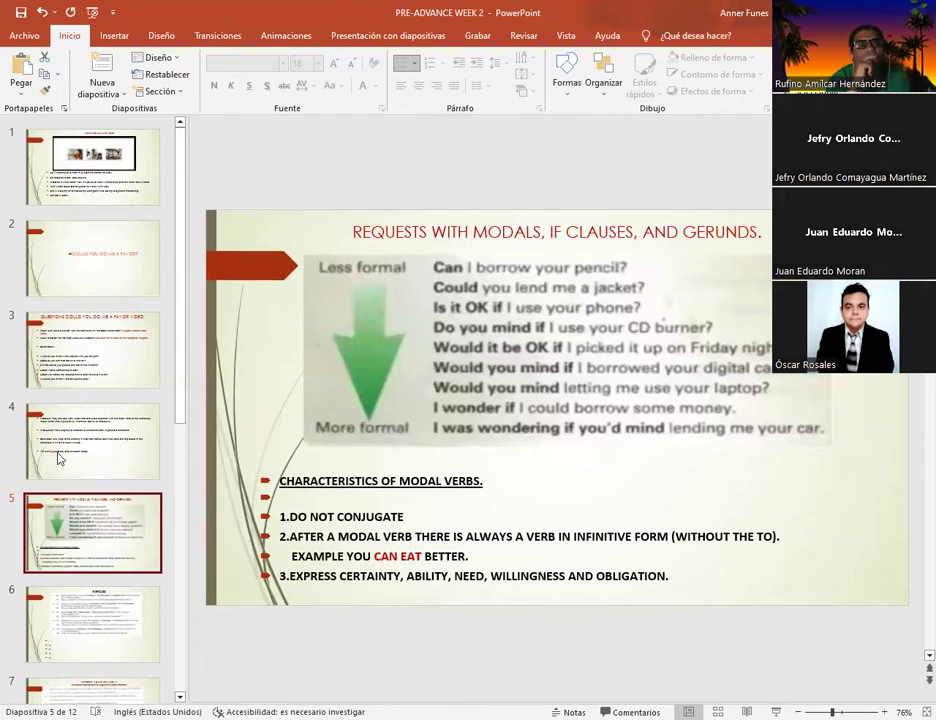
Step: Show slide 6 EXERCISES with the empty 1–5 answer list deselected
click(90, 613)
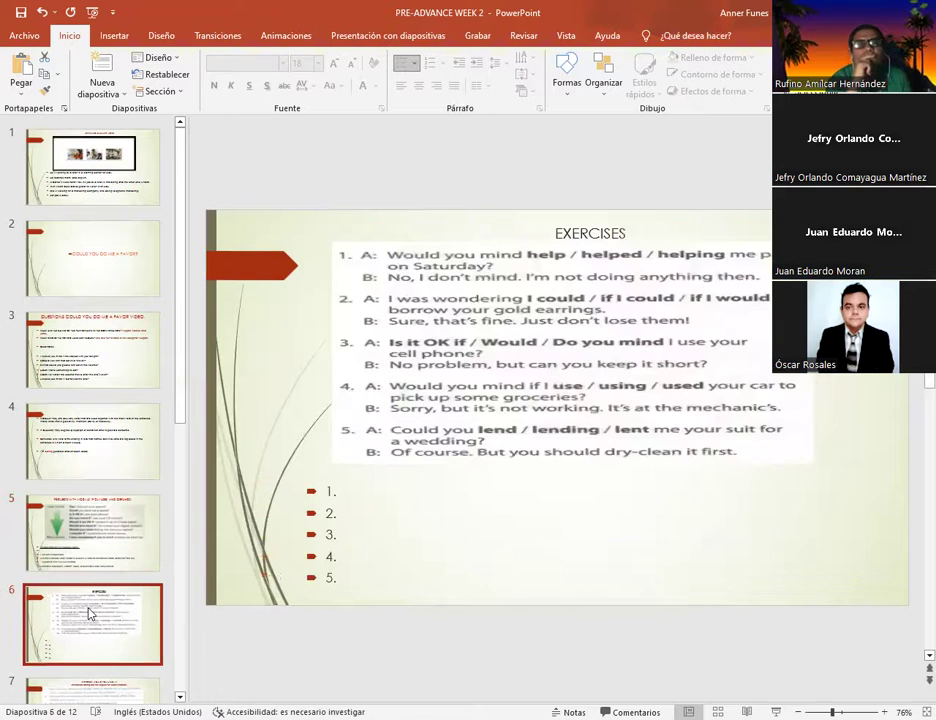
click(343, 481)
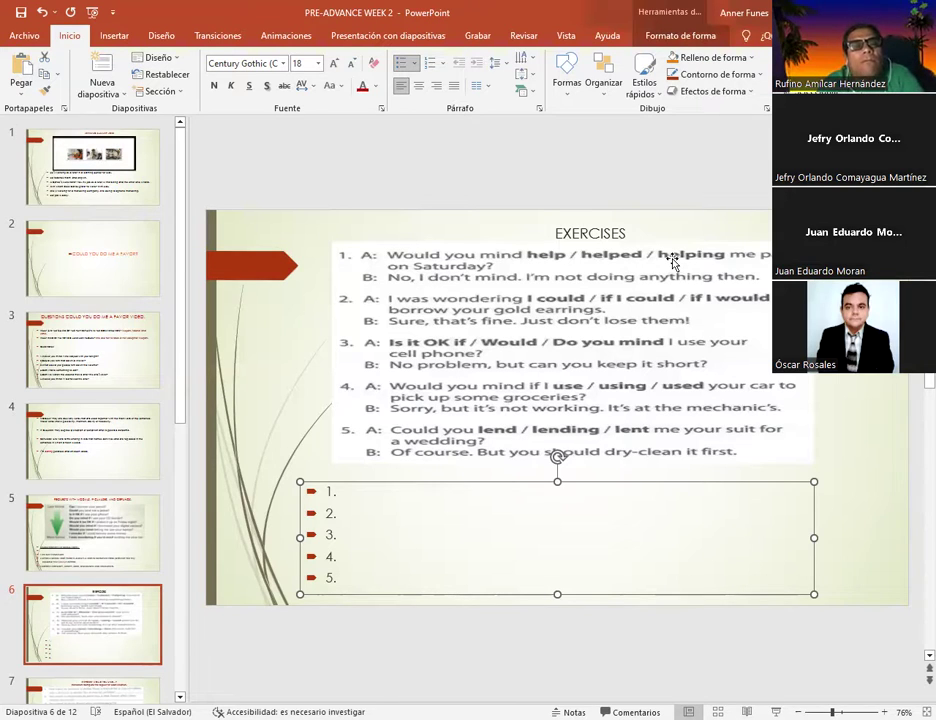
click(335, 493)
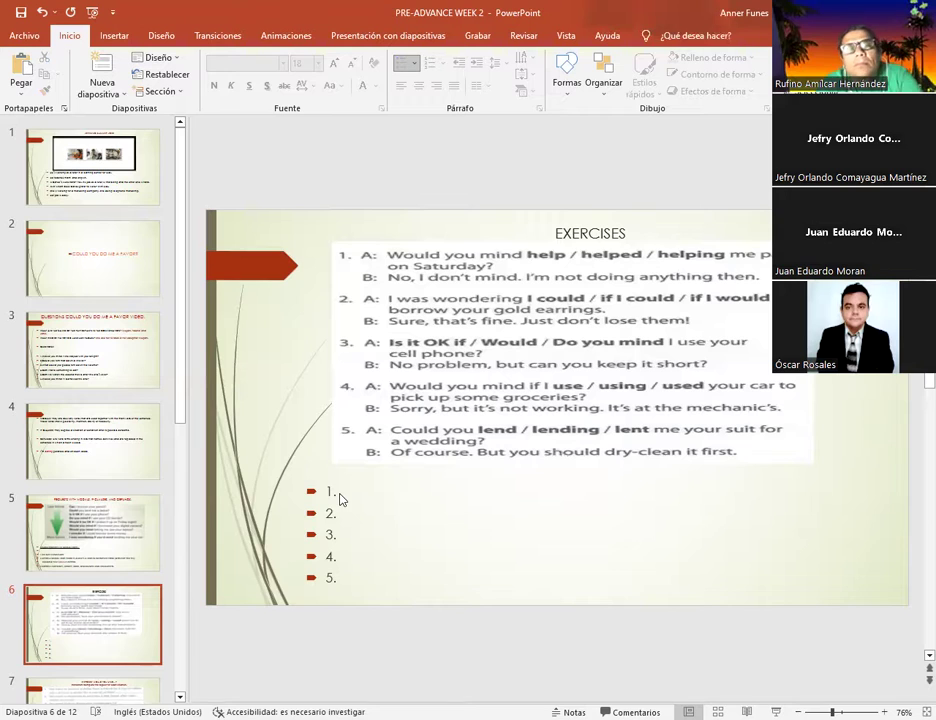
Step: Enter 'helping' as answer 1 after '1.'
click(340, 494)
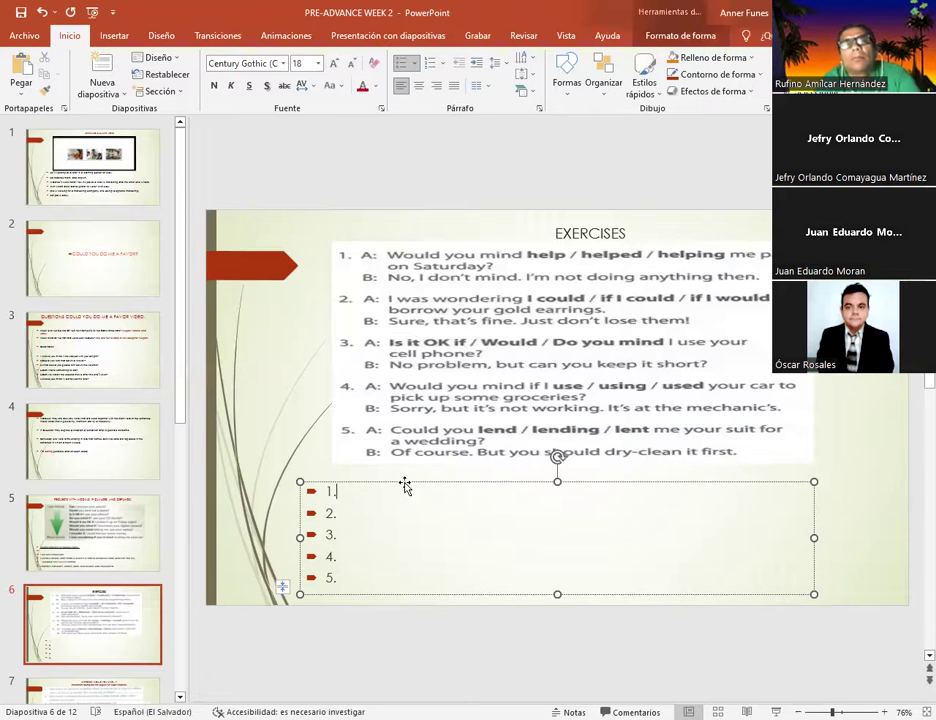
text(helping)
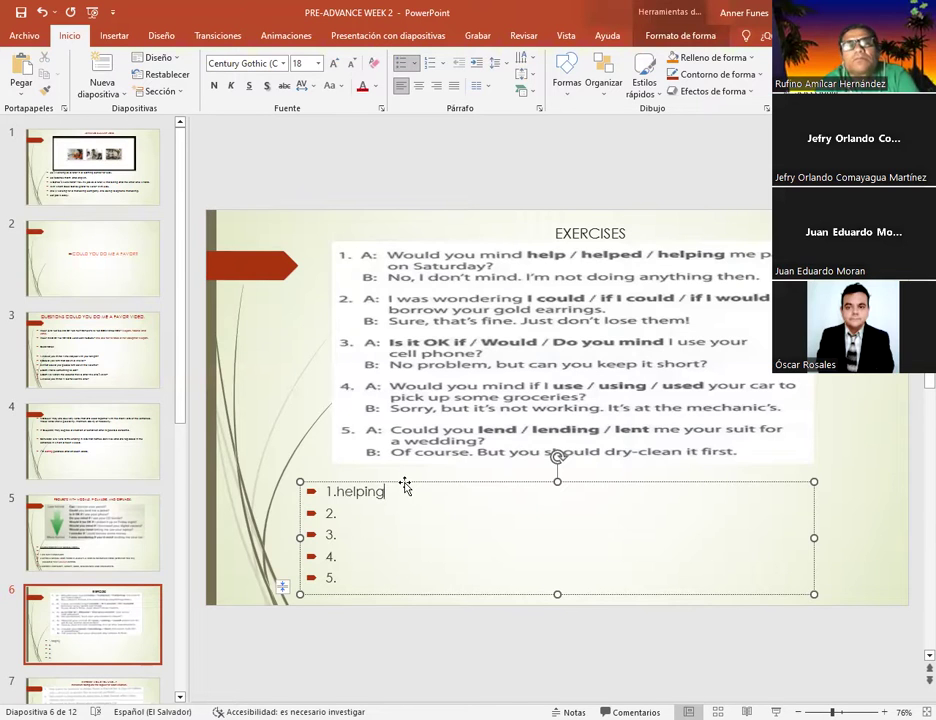
click(360, 514)
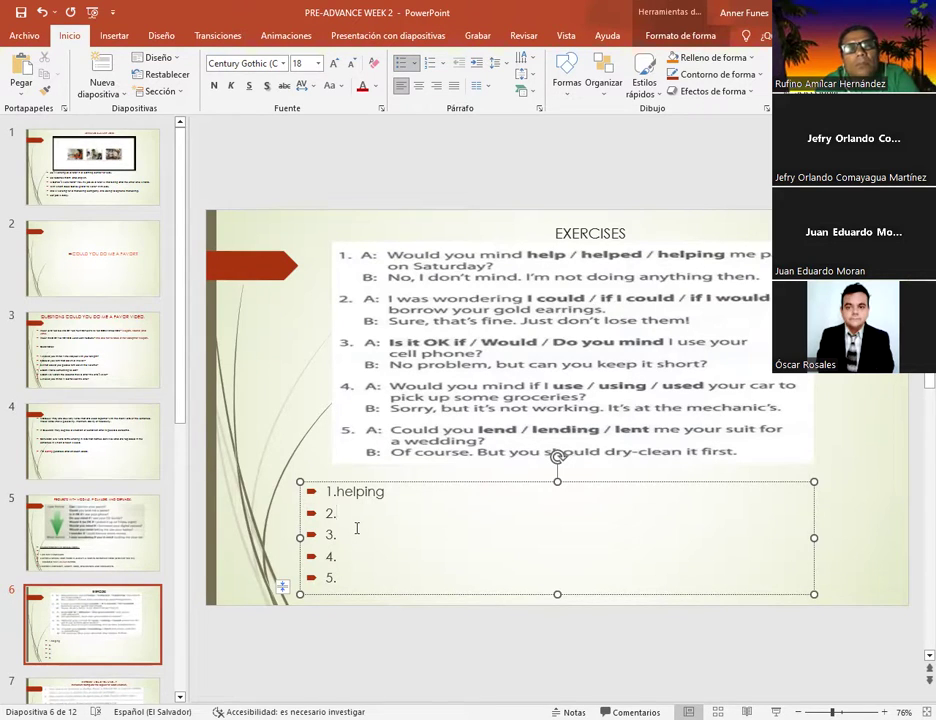
Step: Enter 'if I could.' as answer 2
text(if )
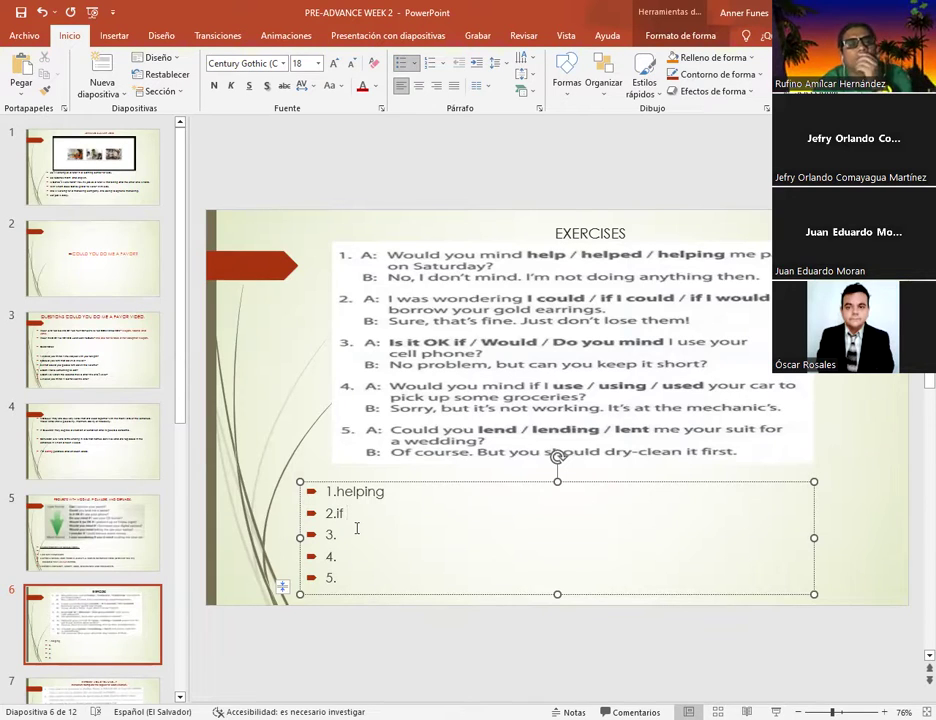
text(I could.)
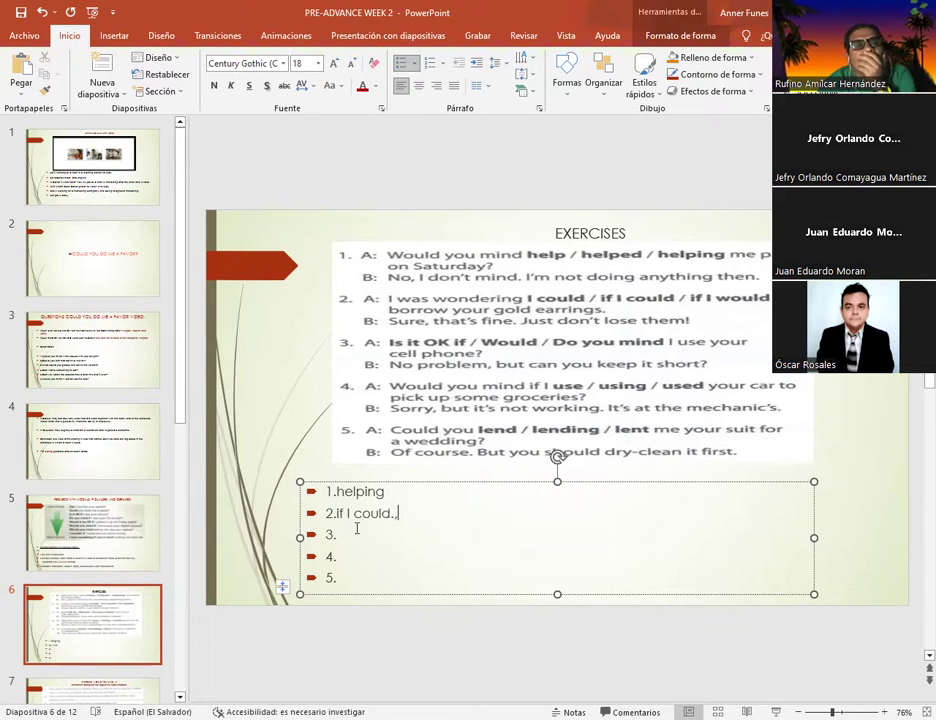
key(BackSpace)
text(.)
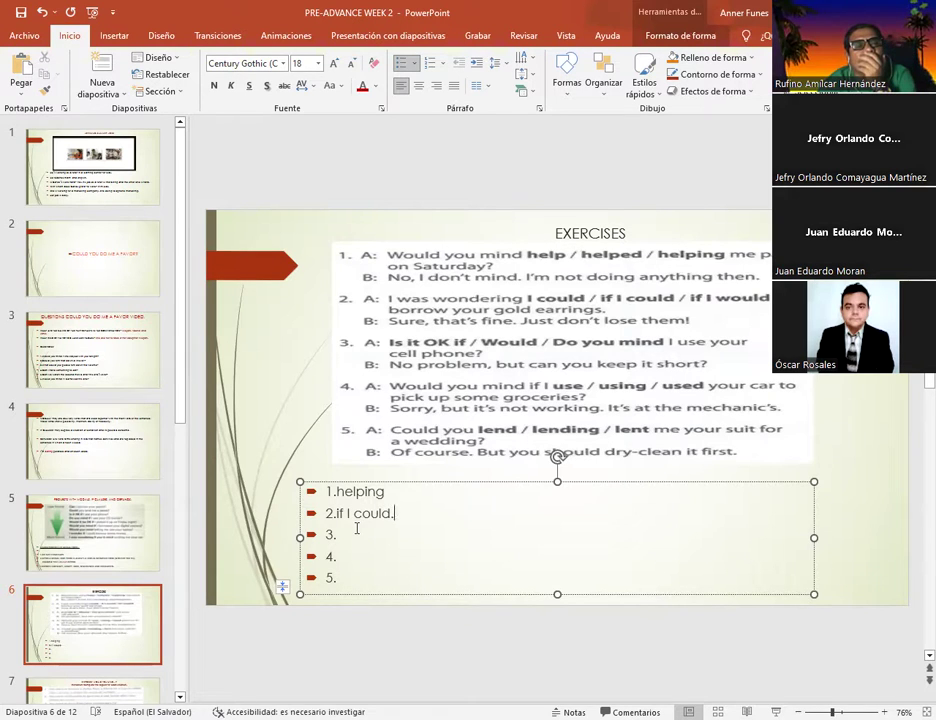
click(352, 536)
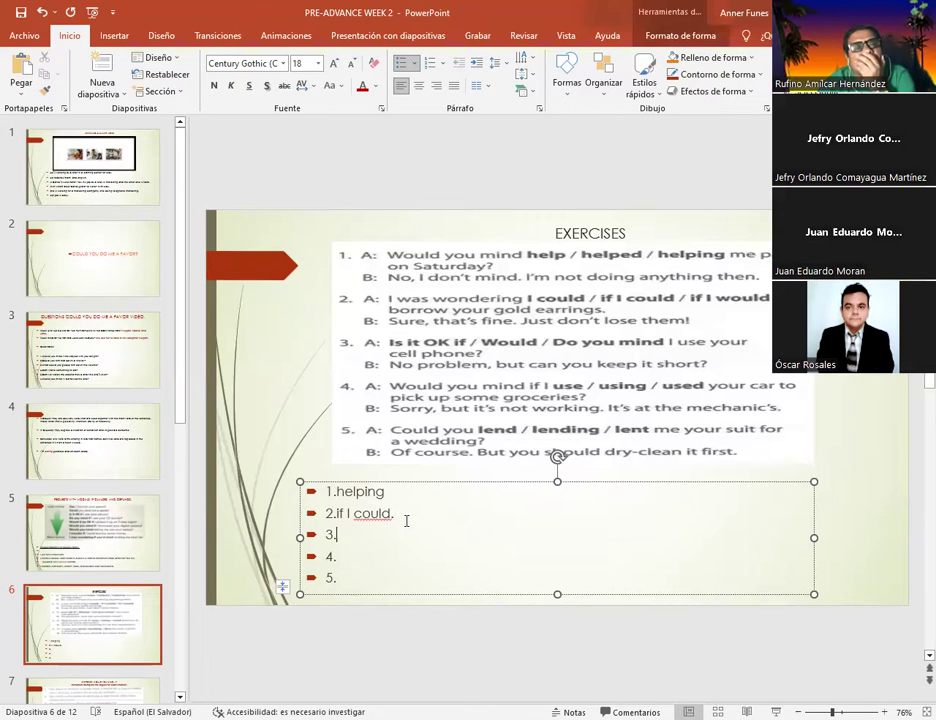
Step: Enter 'Is it ok if....' as answer 3 and add trailing dots to answer 1
text(Is it ok if…....)
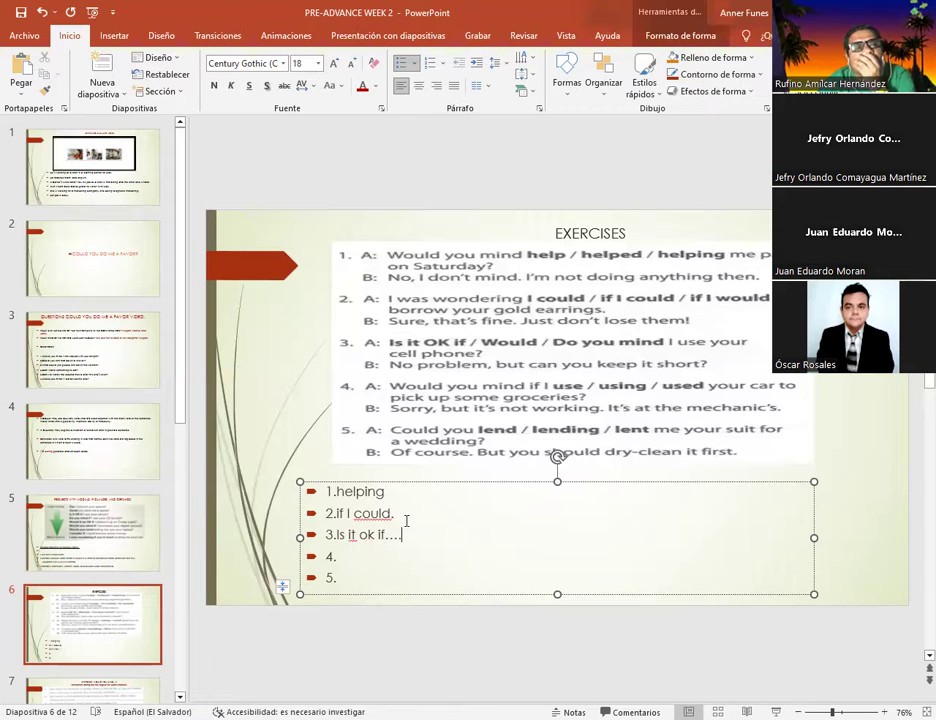
click(396, 491)
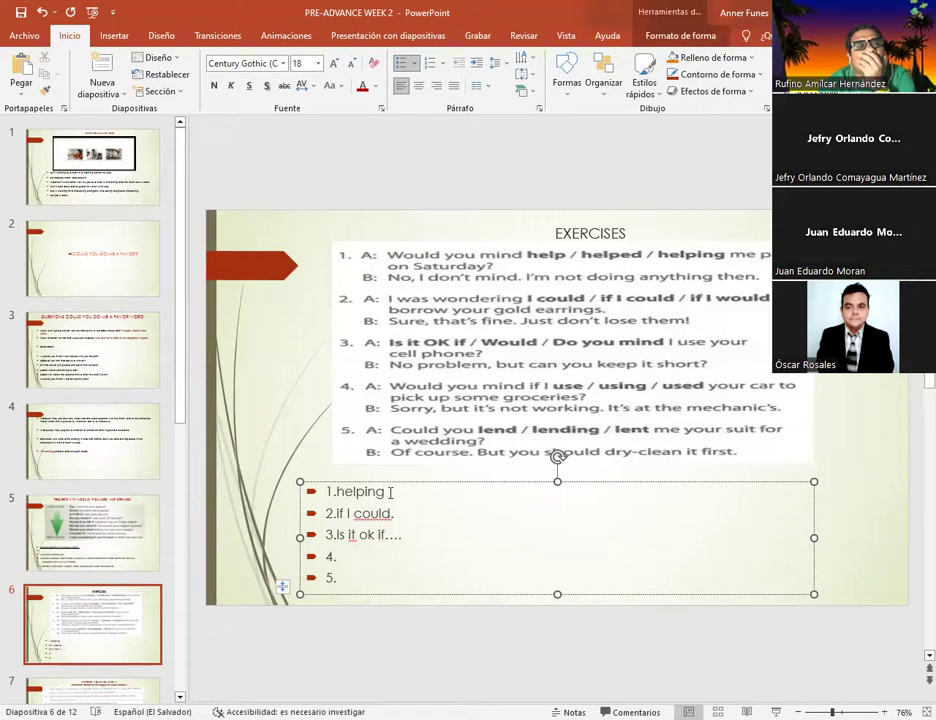
text(.)
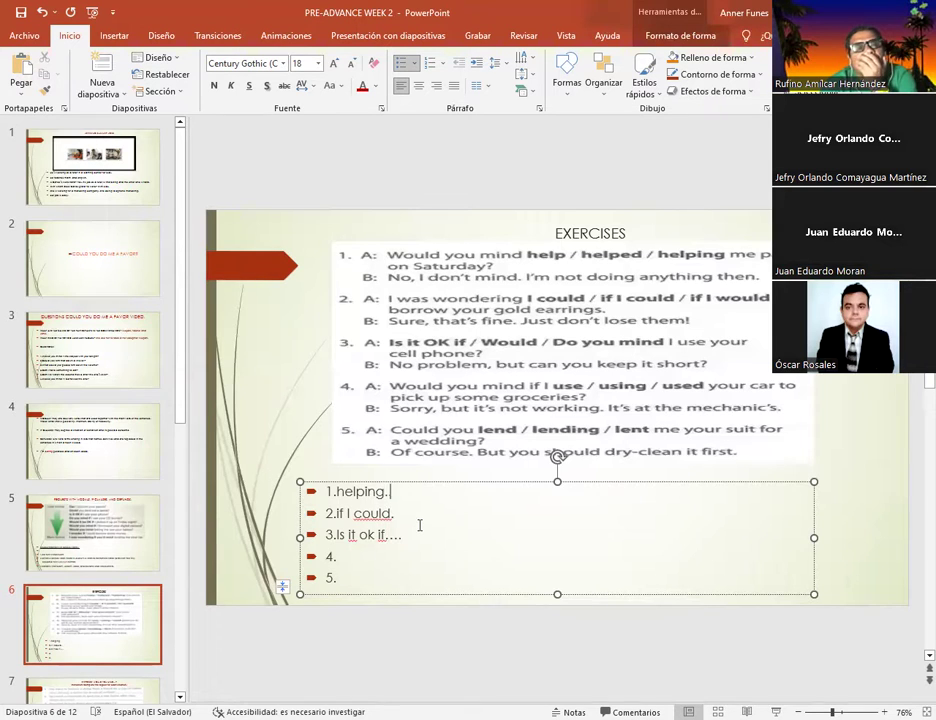
text(......)
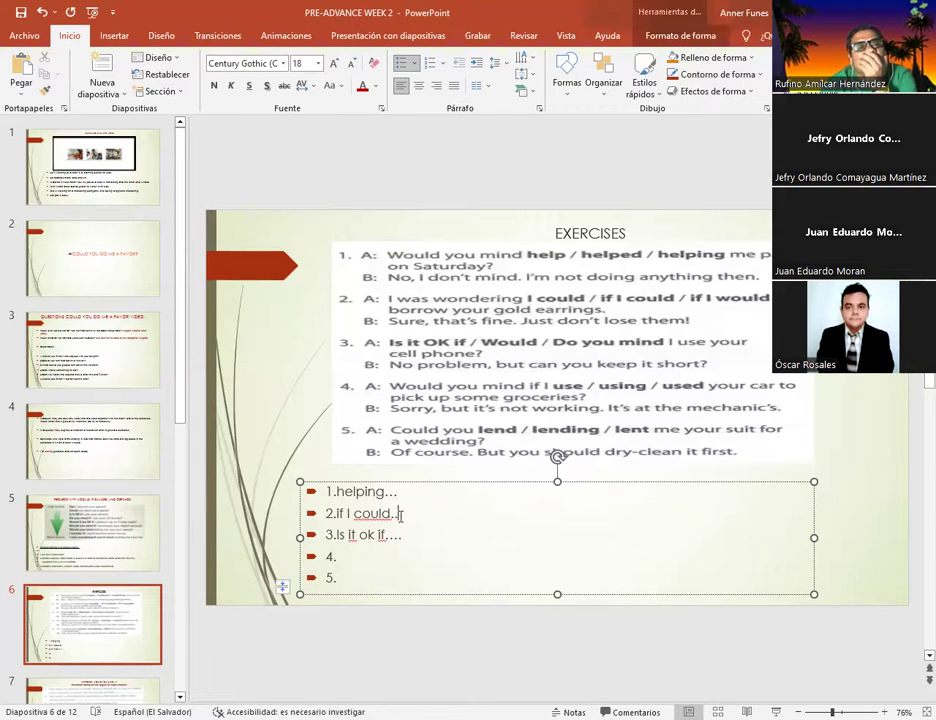
click(346, 555)
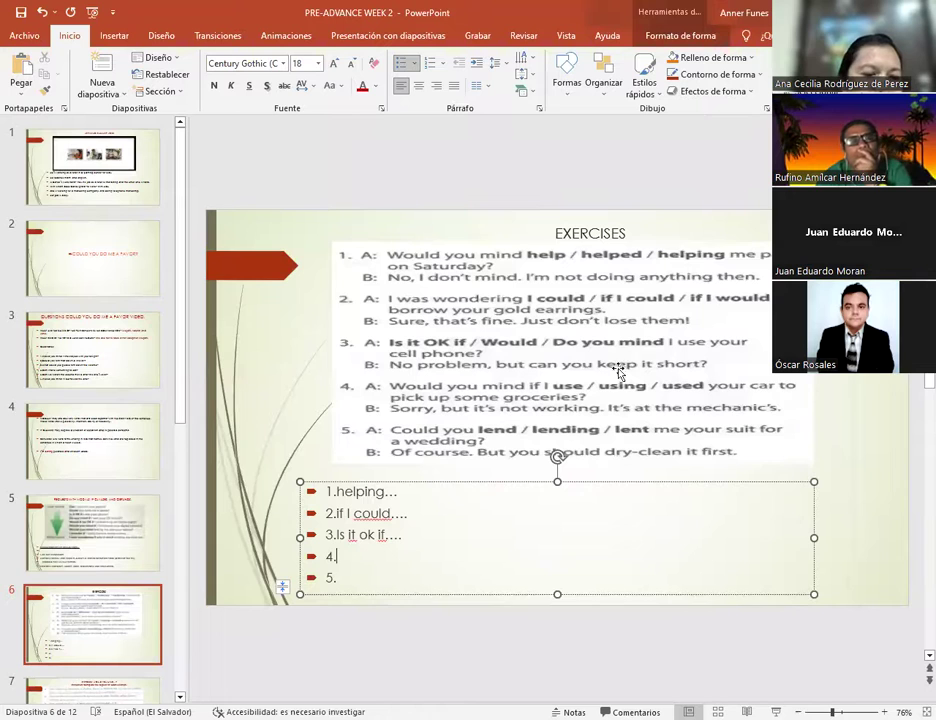
Step: Enter 'used' as answer 4
text(used)
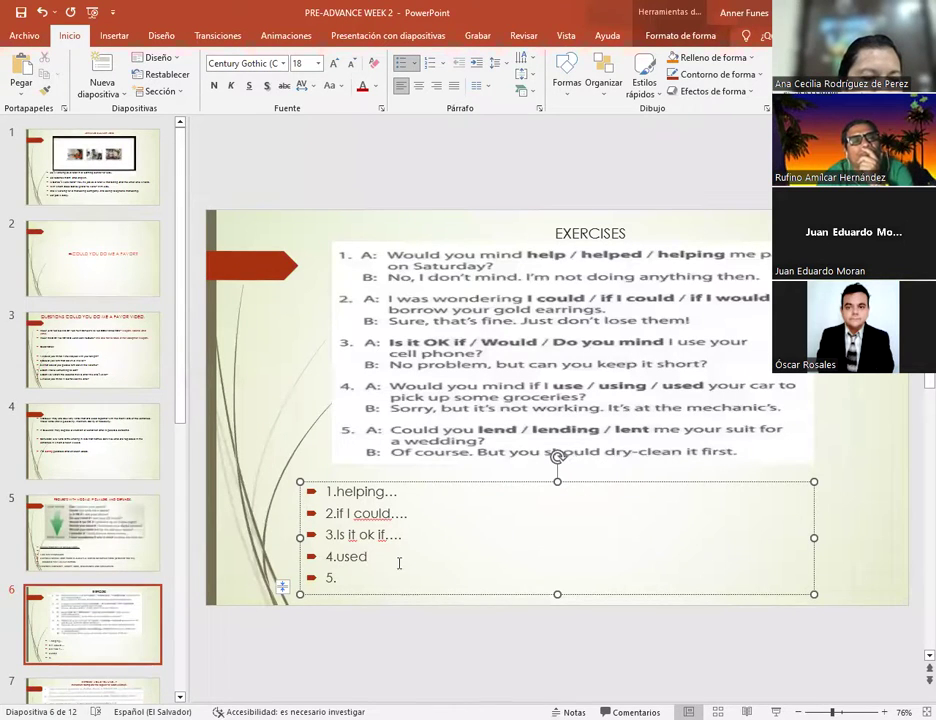
click(348, 584)
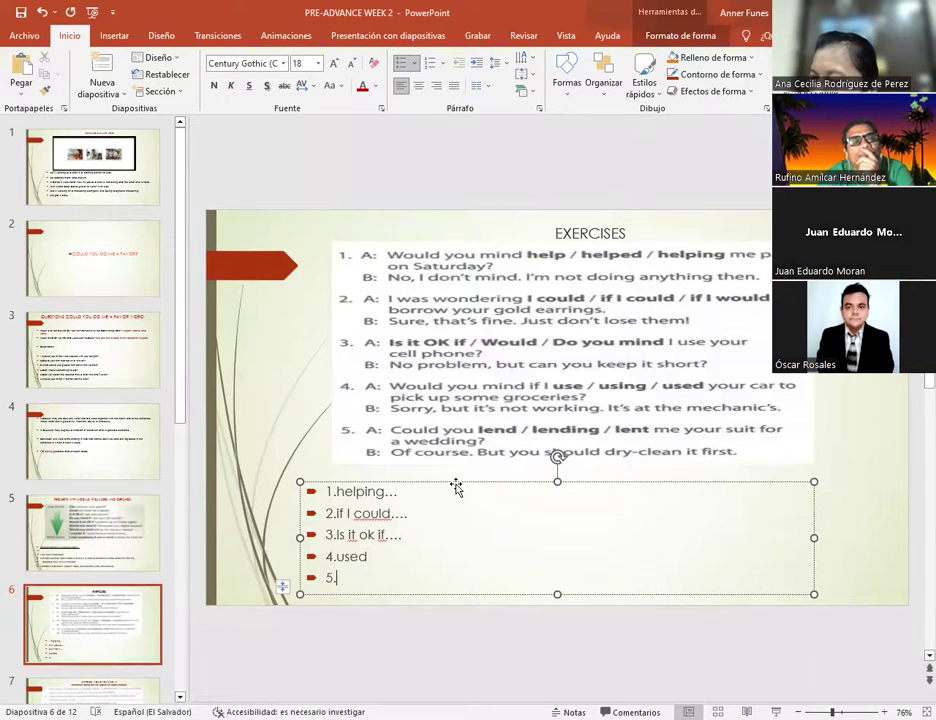
click(557, 492)
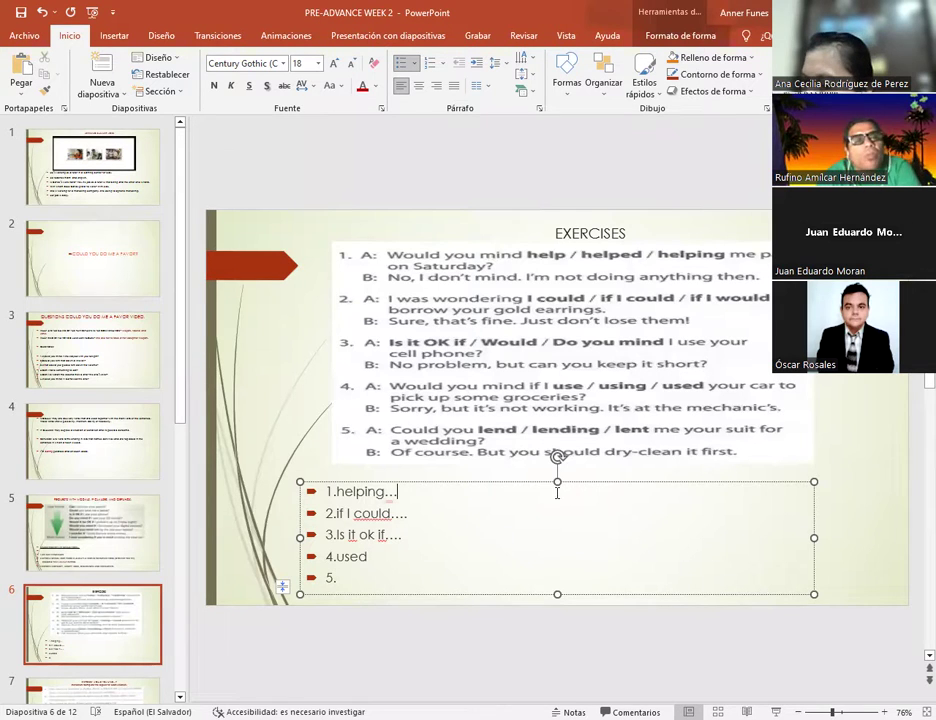
drag(557, 483, 558, 485)
click(354, 579)
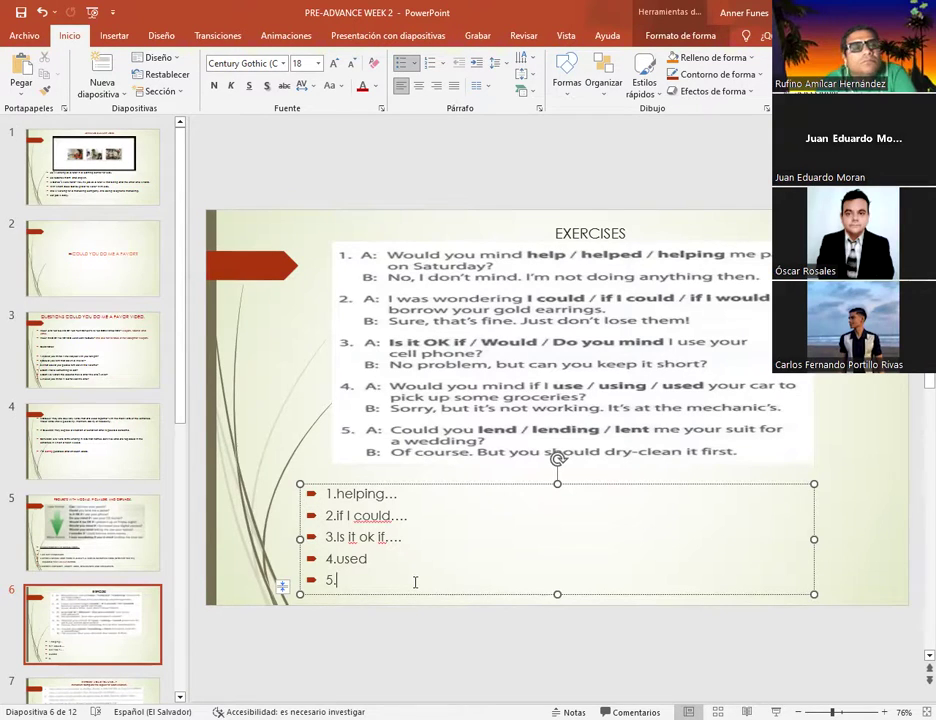
Step: Enter 'lend' as answer 5, add dots after answers 5 and 4, and save
text(lend)
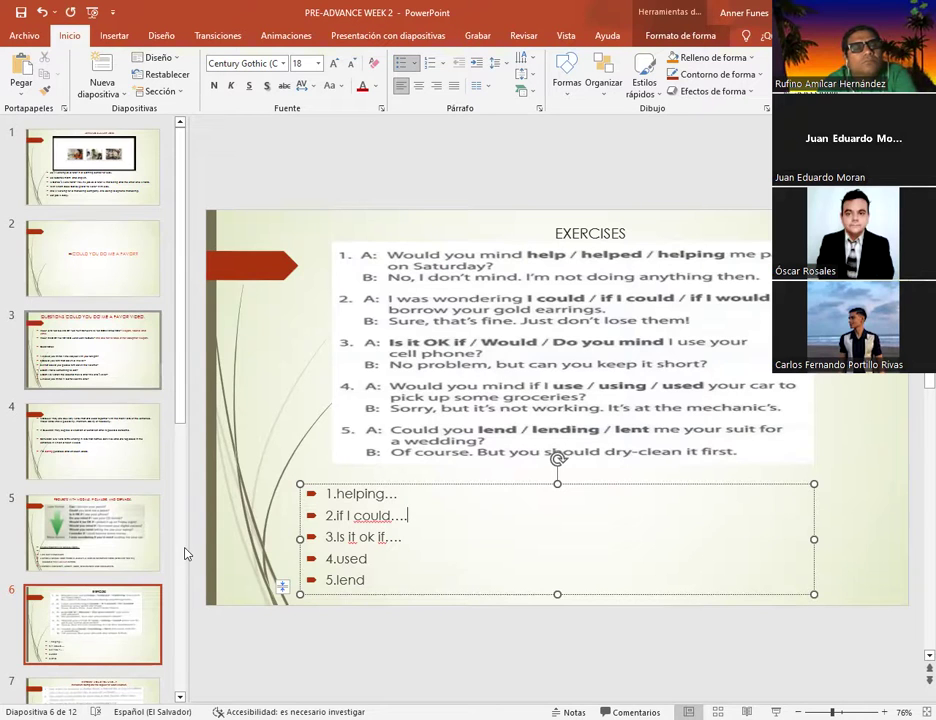
click(380, 577)
text(...)
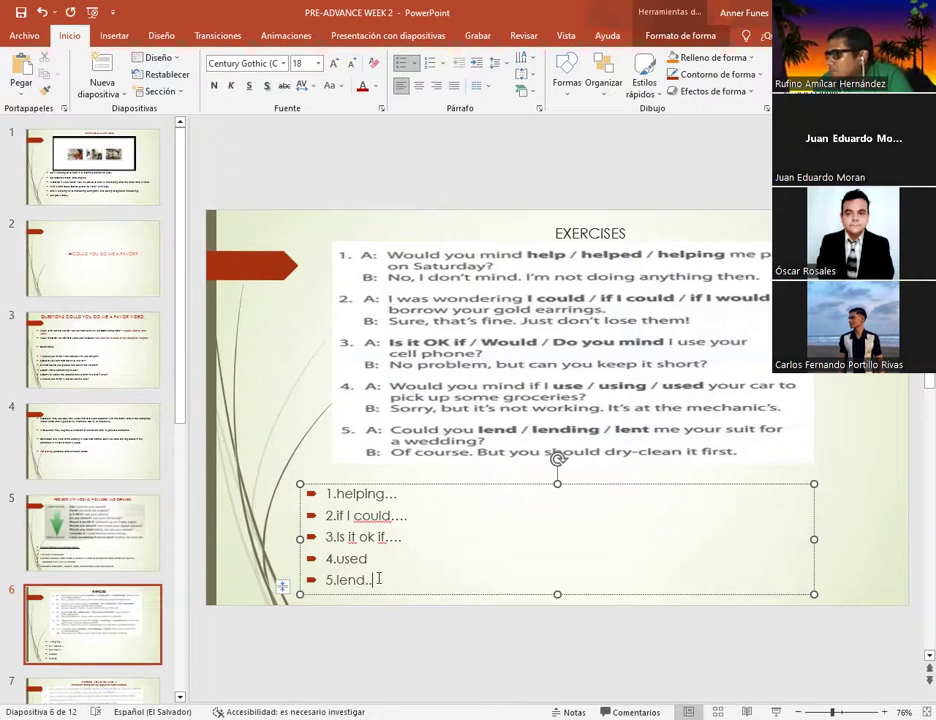
click(372, 559)
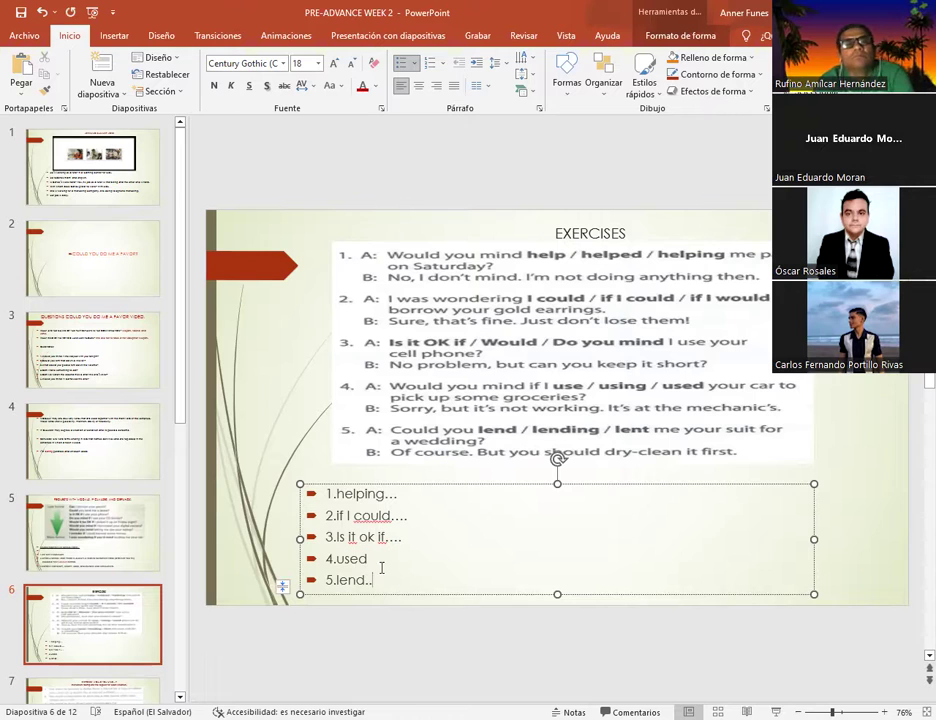
text(...)
click(449, 526)
click(20, 12)
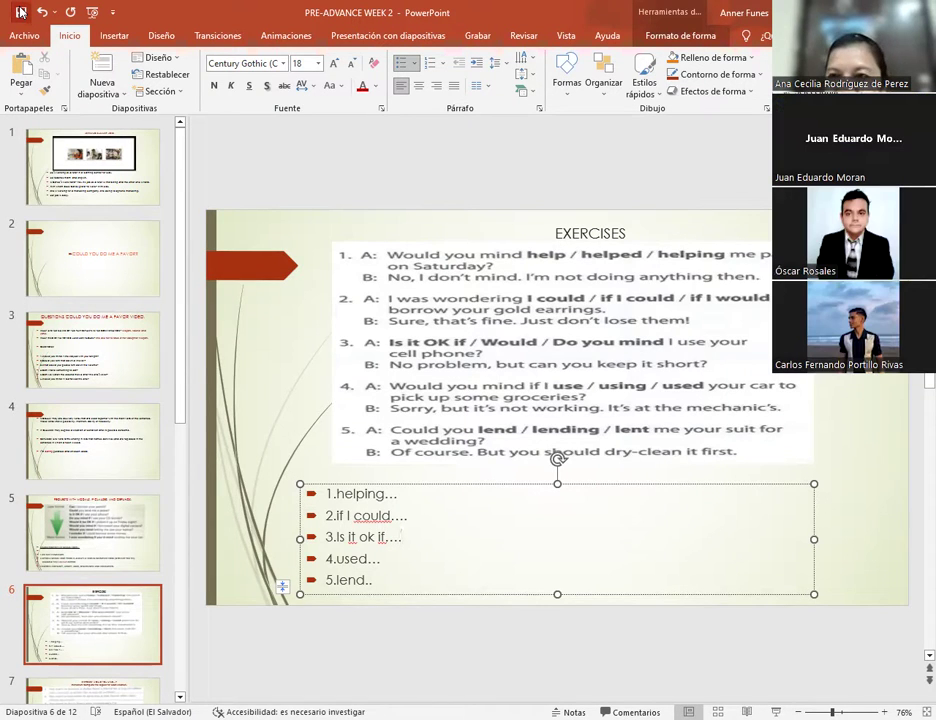